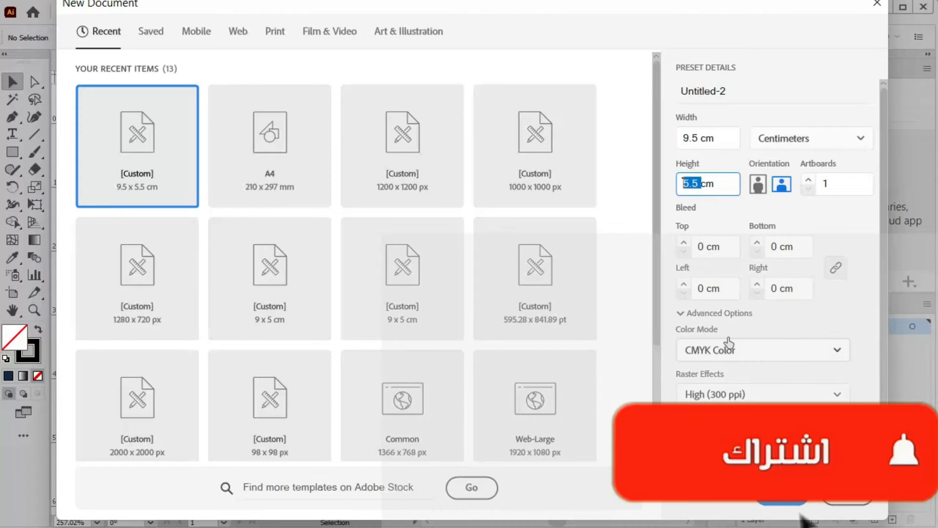
Create a 9.5 × 5.5 cm business card document in CMYK colour mode
left_click(738, 350)
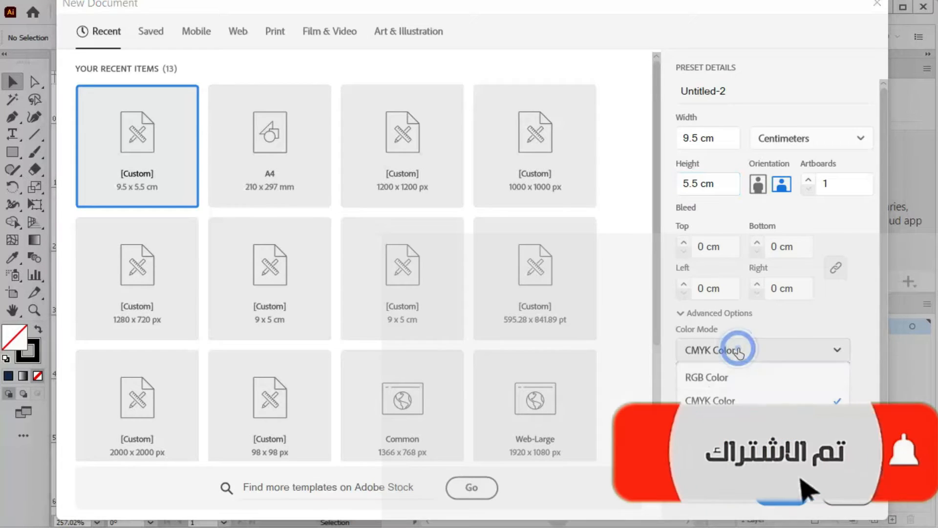
left_click(731, 399)
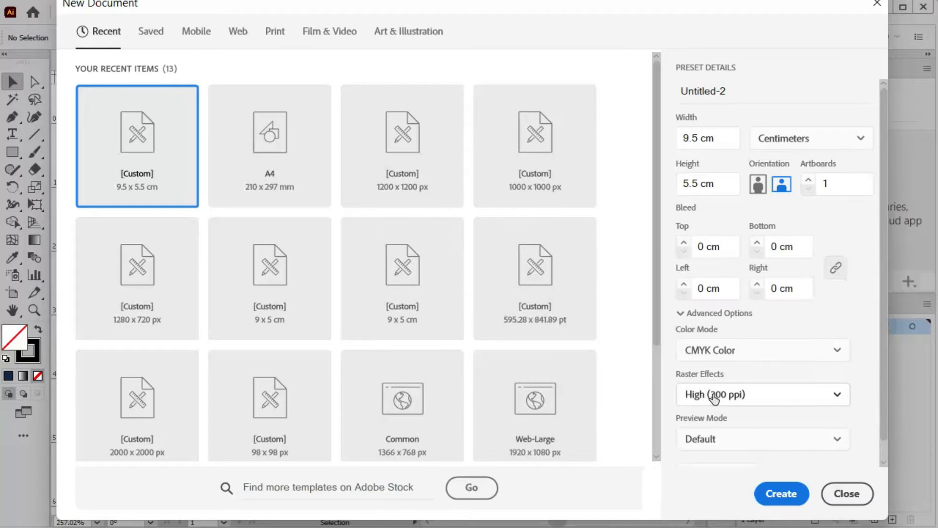
left_click(781, 494)
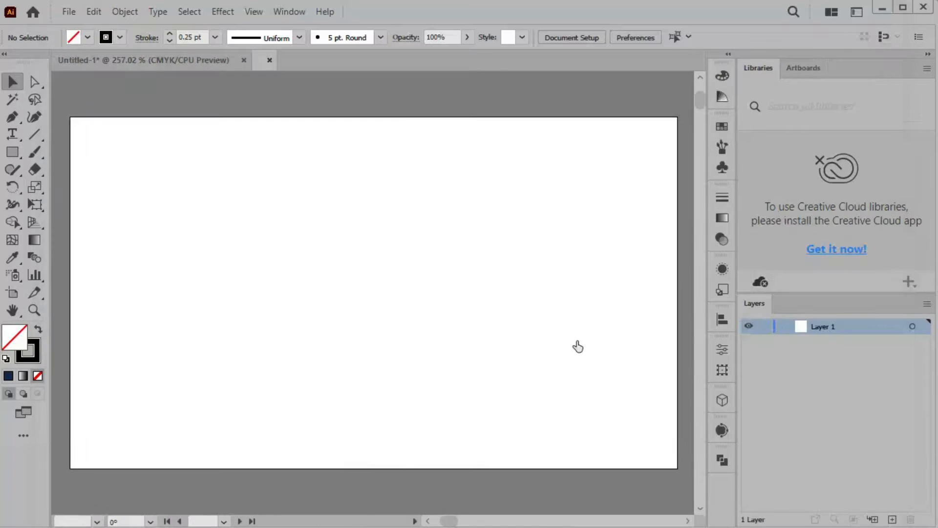
Close Untitled-2 and draw an artboard-sized rectangle with rounded corners
left_click(440, 60)
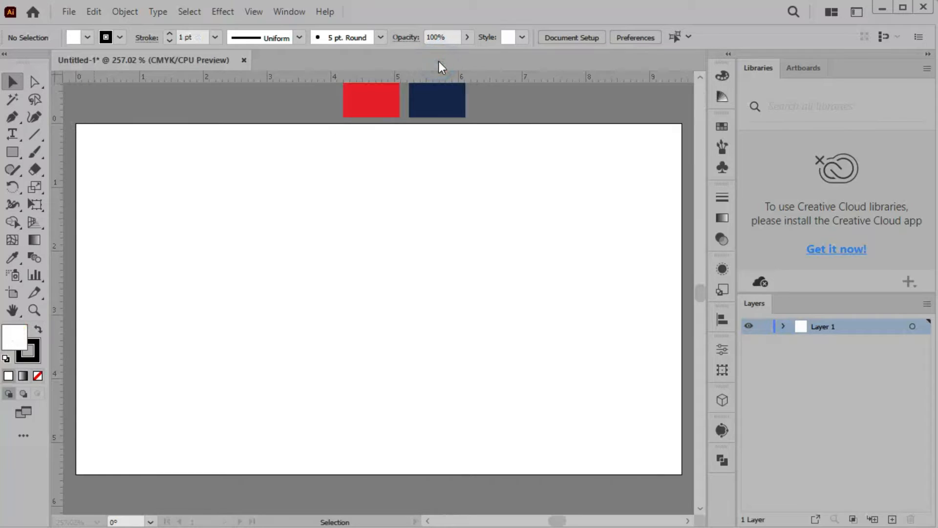
left_click(12, 152)
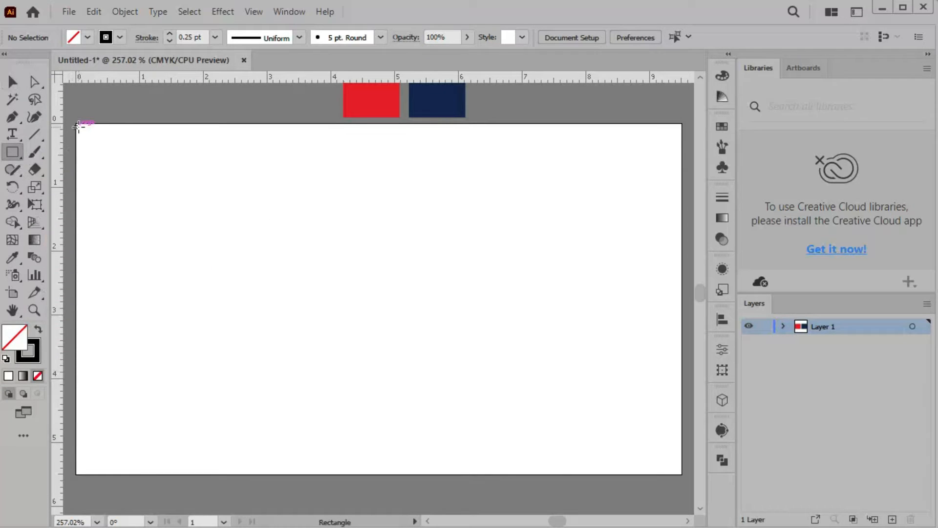
left_click_drag(76, 123, 681, 473)
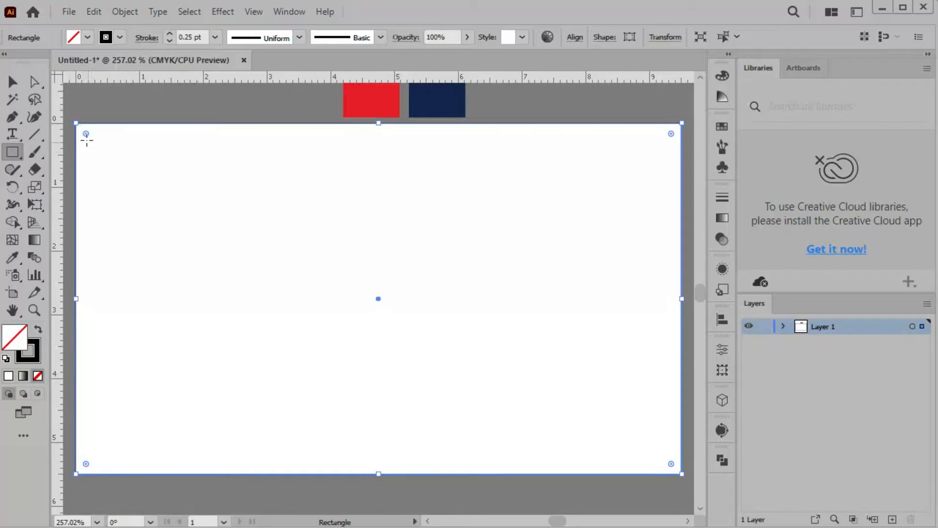
left_click_drag(86, 134, 111, 157)
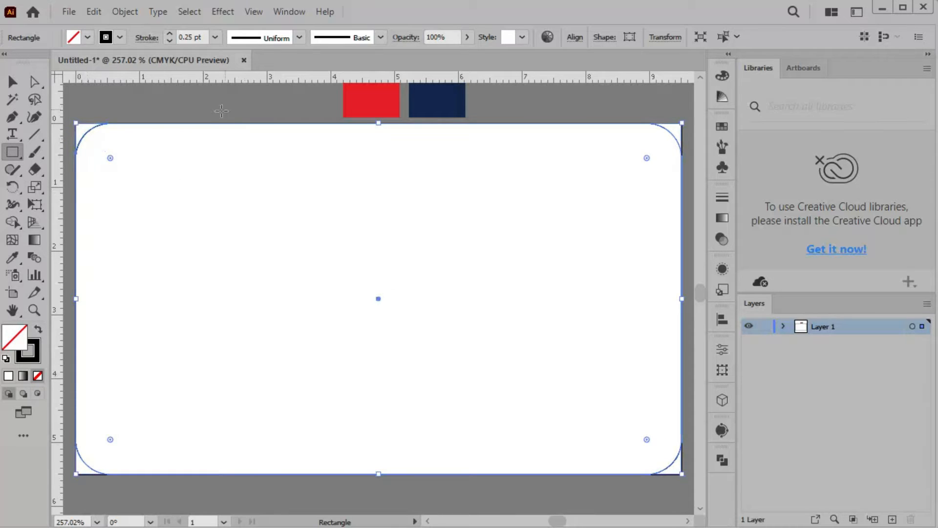
Draw a wide rectangle, about 5.5 × 1.9 cm, starting at the card's left edge
left_click(12, 81)
left_click(176, 94)
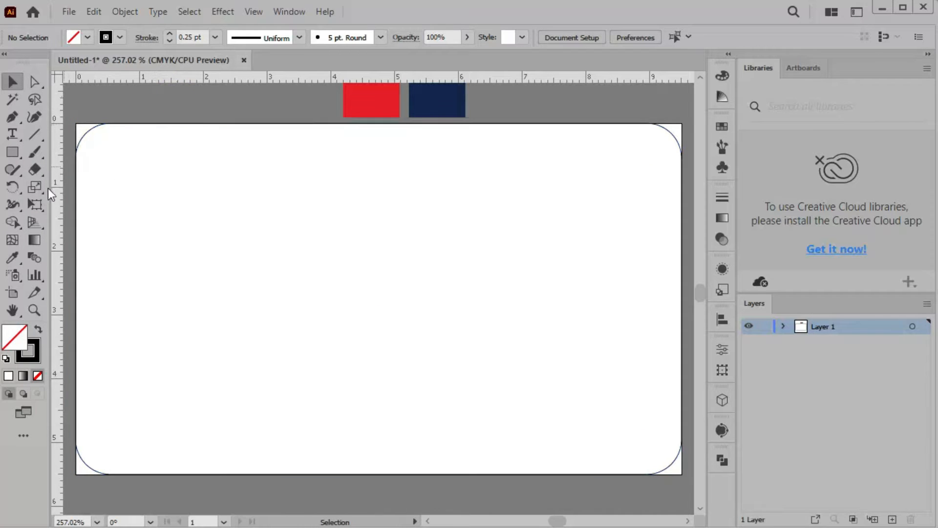
left_click(18, 152)
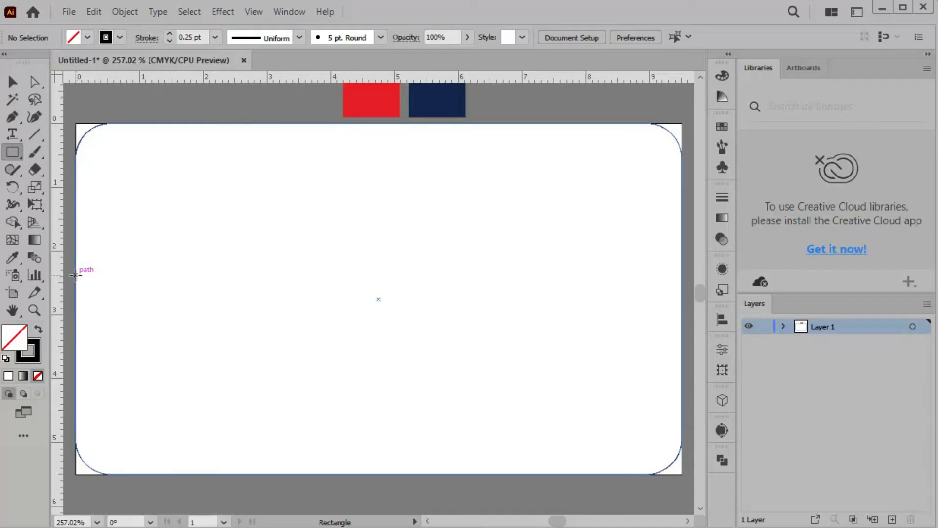
left_click_drag(76, 275, 419, 396)
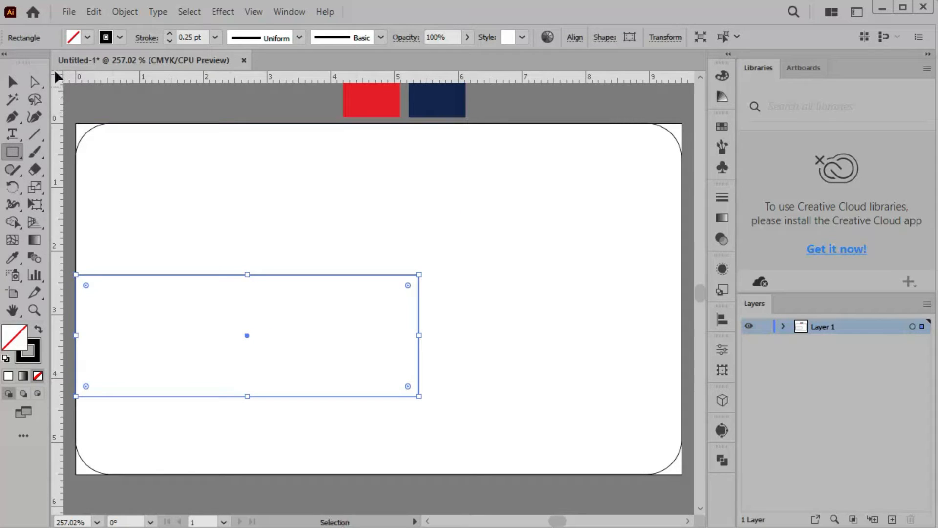
Fill the wide rectangle with the navy swatch and nudge it up slightly
left_click(12, 257)
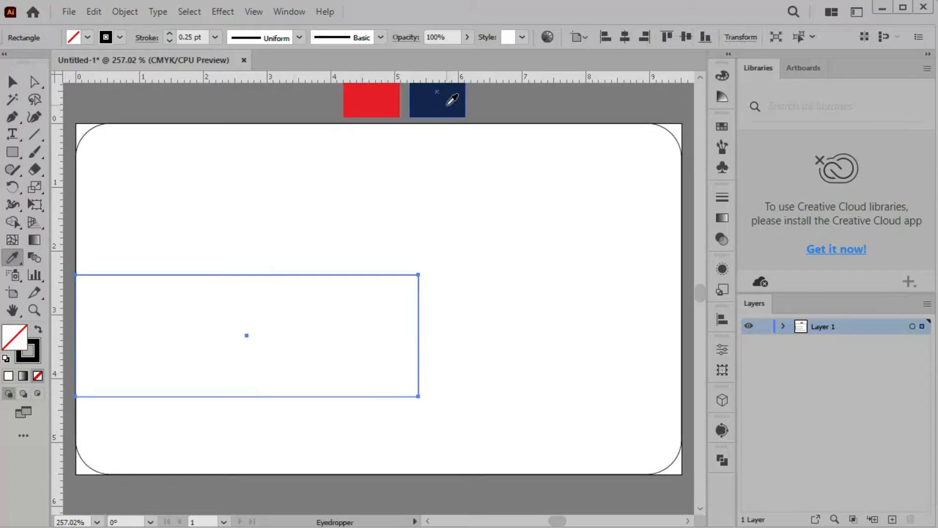
left_click(448, 103)
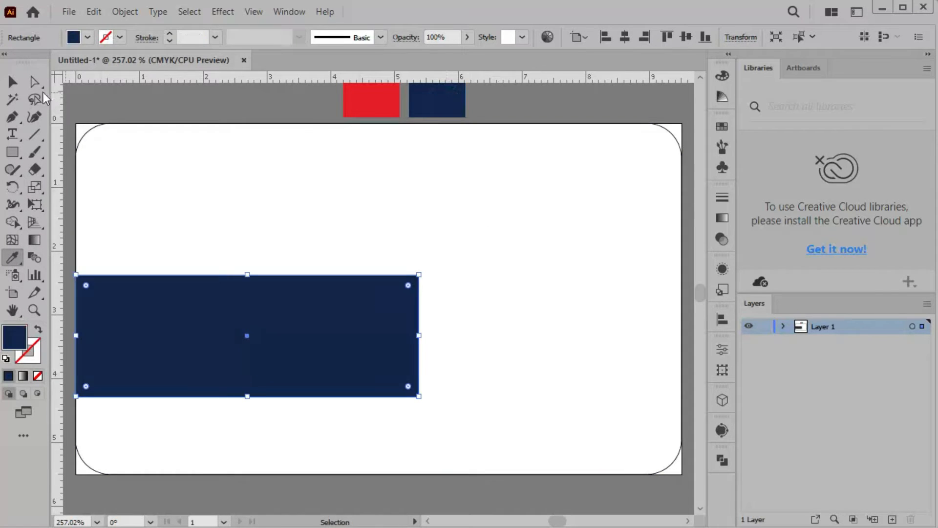
left_click(13, 82)
left_click_drag(178, 324, 184, 310)
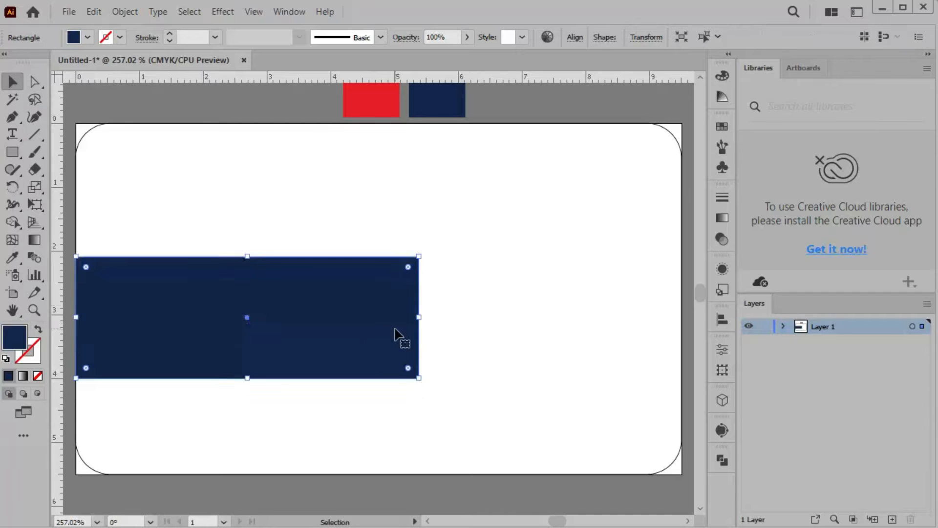
Pull the navy shape's top-right anchor 1.64 cm left to form a slanted trapezoid
left_click(478, 283)
left_click(406, 299)
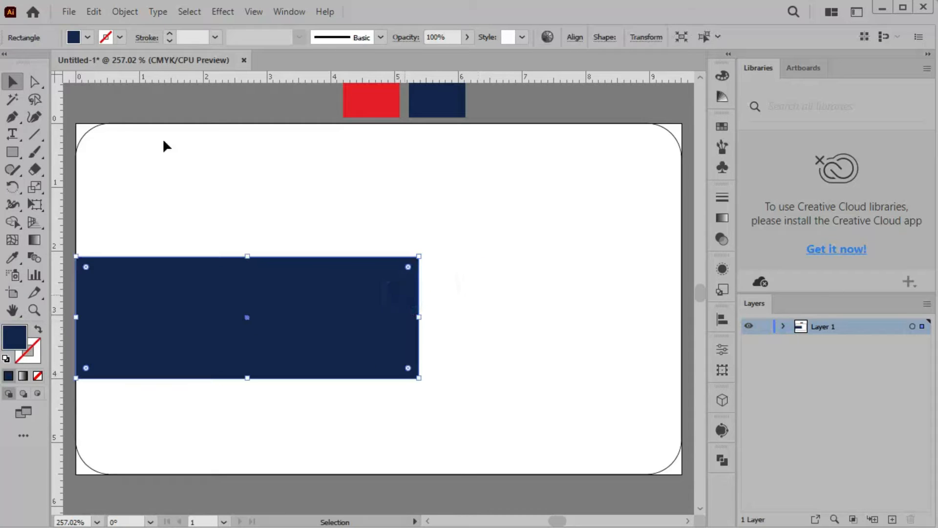
left_click(34, 81)
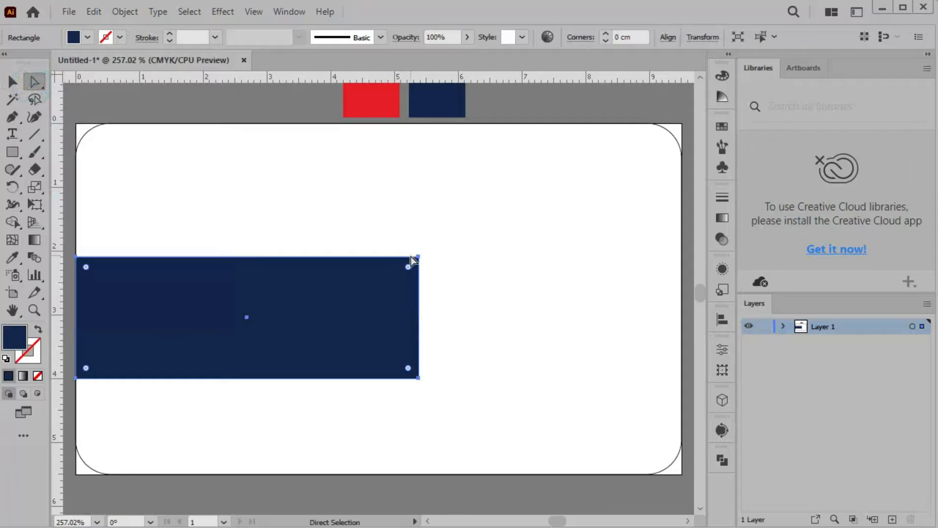
left_click_drag(418, 261, 316, 258)
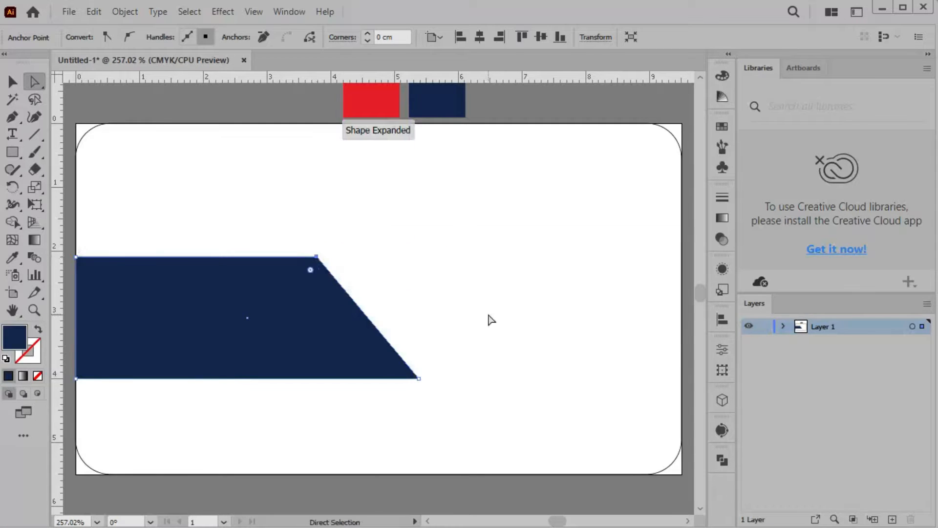
left_click(461, 265)
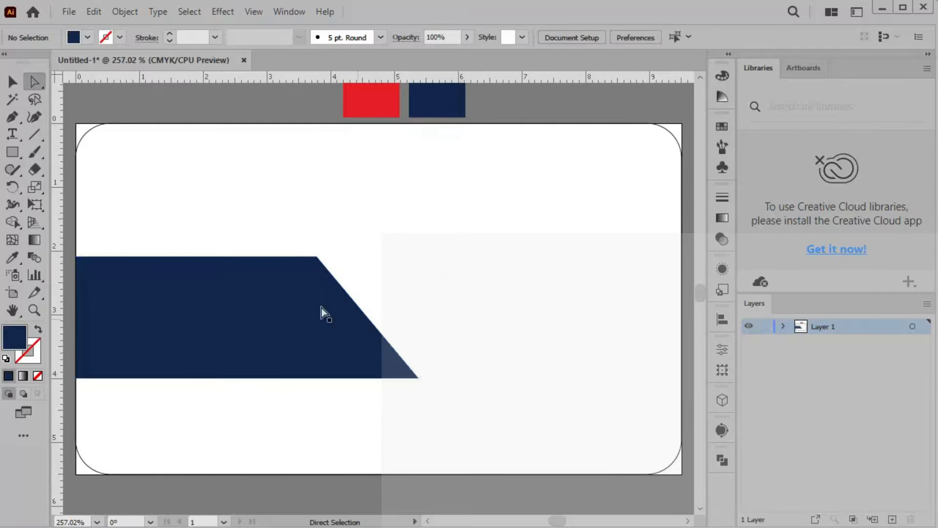
left_click(14, 155)
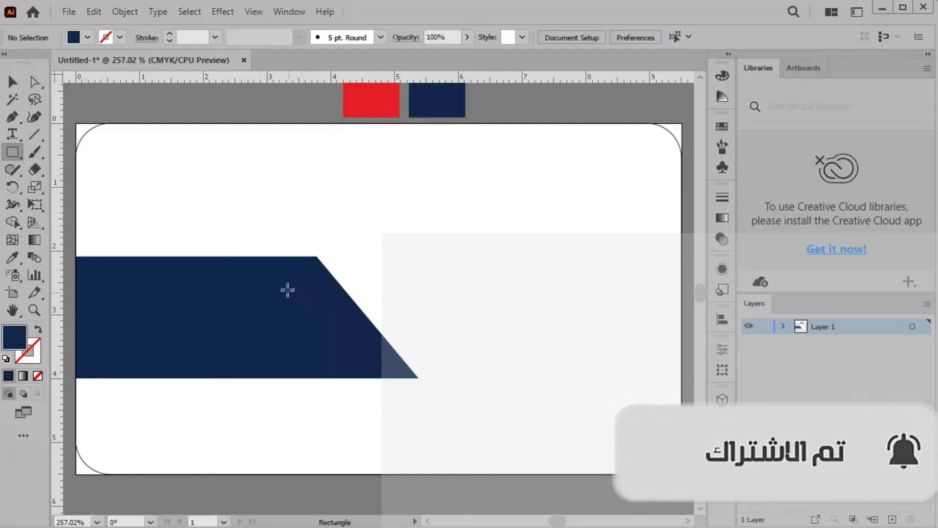
Draw a bar out to the card's right edge and fill it with the red swatch
left_click_drag(276, 279, 681, 360)
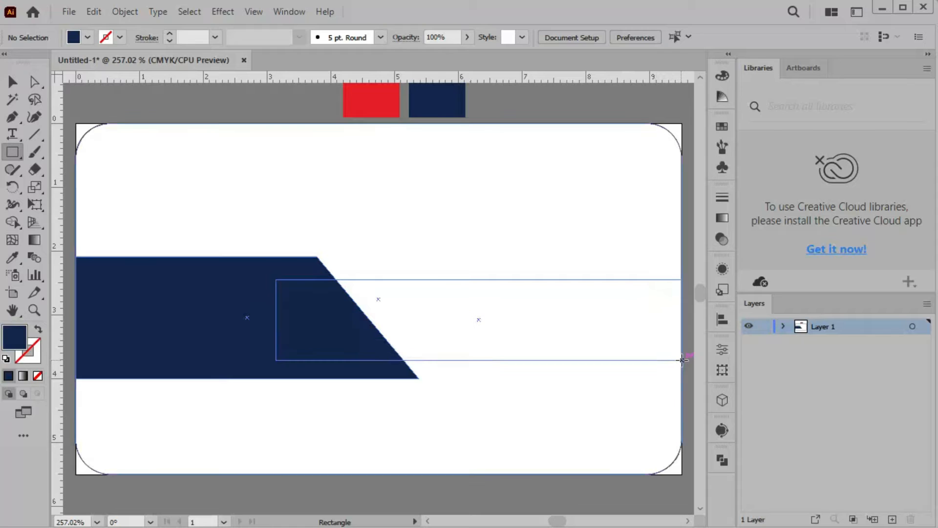
left_click_drag(682, 360, 682, 361)
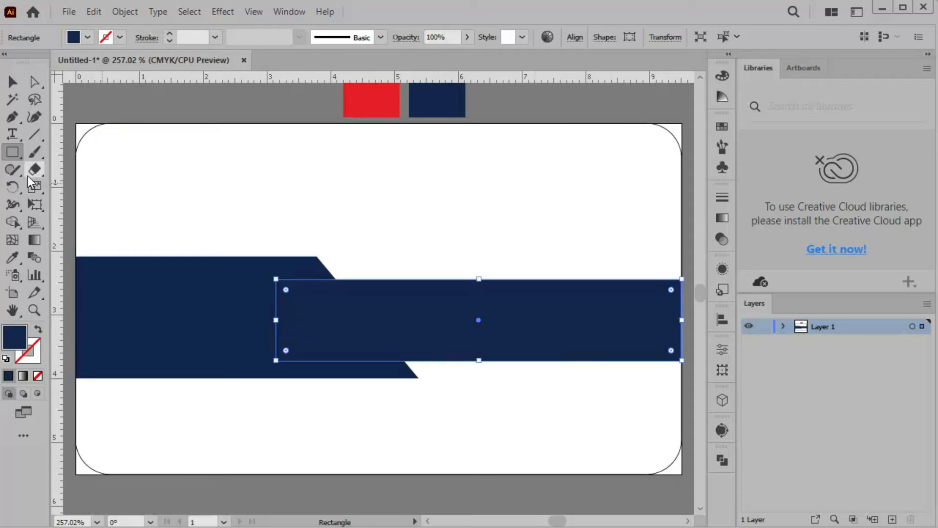
left_click(12, 257)
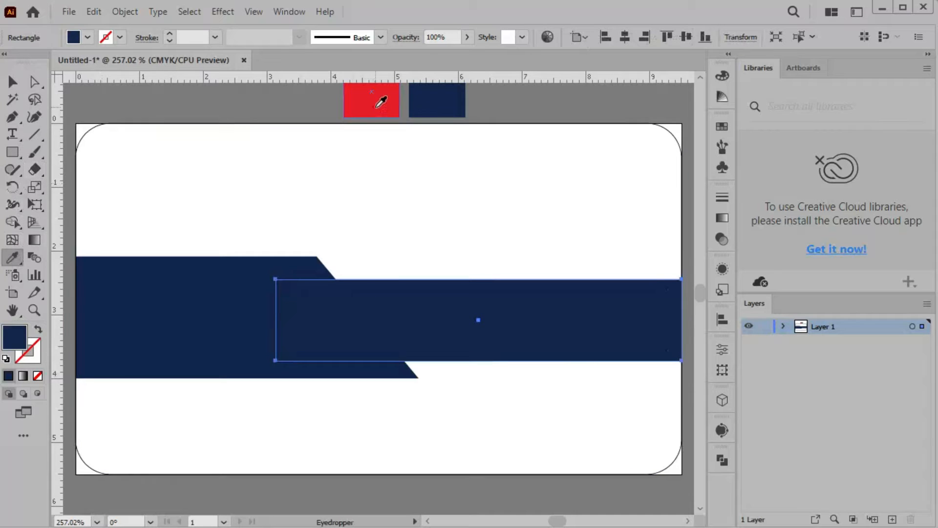
left_click(377, 104)
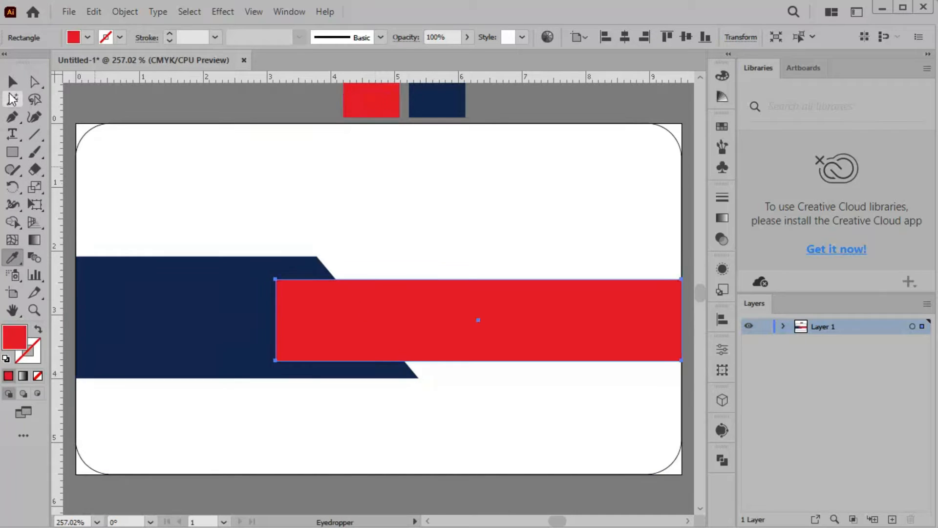
Arrange the navy trapezoid in front of the red bar
left_click(11, 83)
left_click(229, 322)
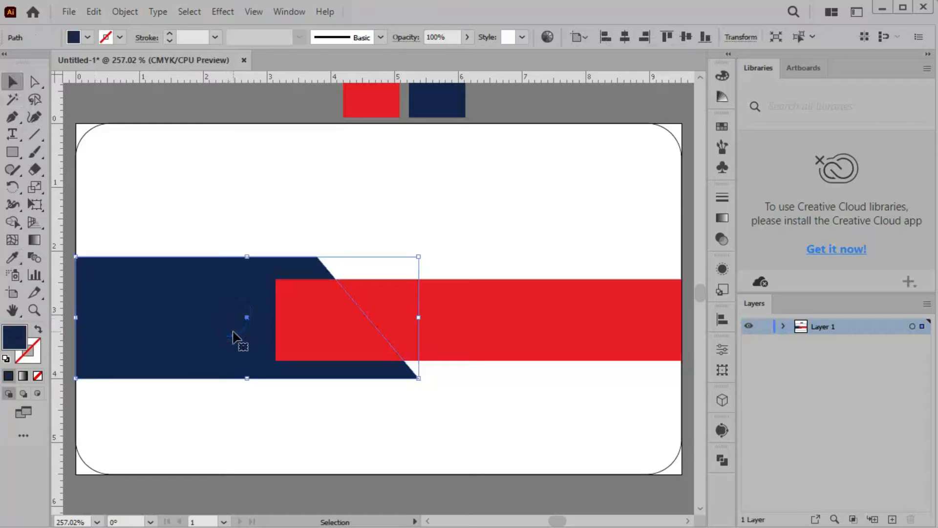
right_click(216, 315)
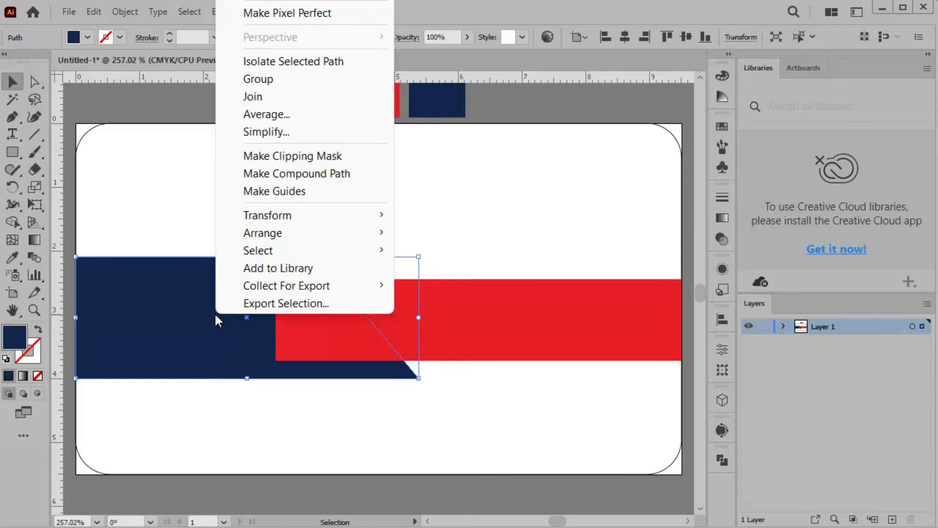
mouse_move(379, 232)
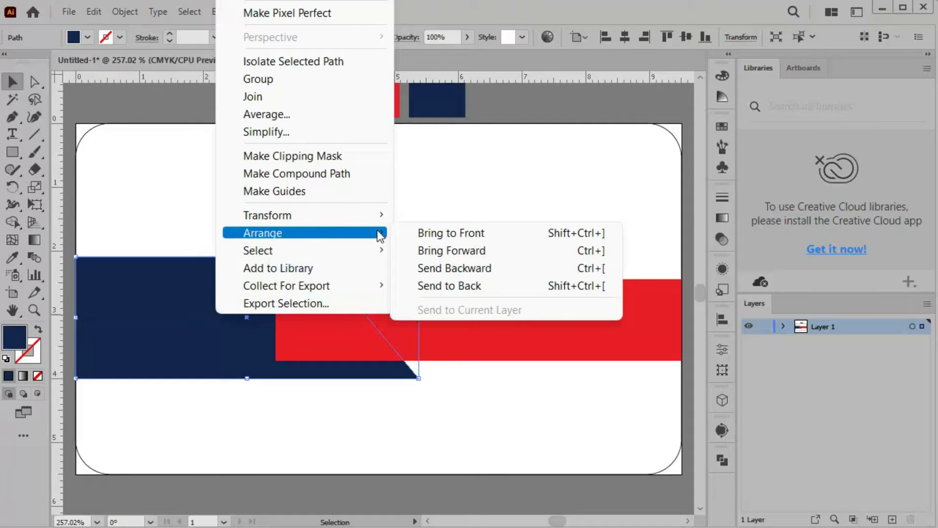
left_click(459, 233)
left_click(491, 417)
left_click(456, 338)
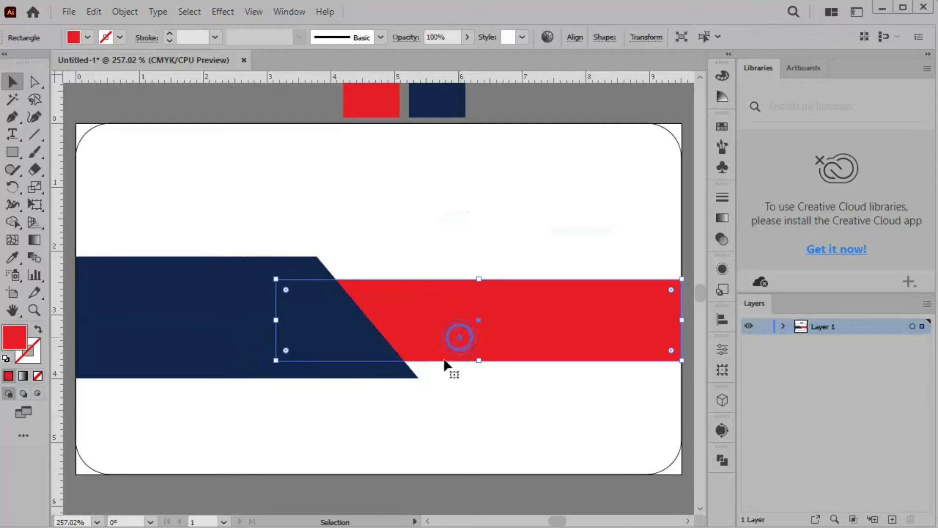
Horizontally centre the navy trapezoid and red bar on each other
left_click(227, 332, "shift")
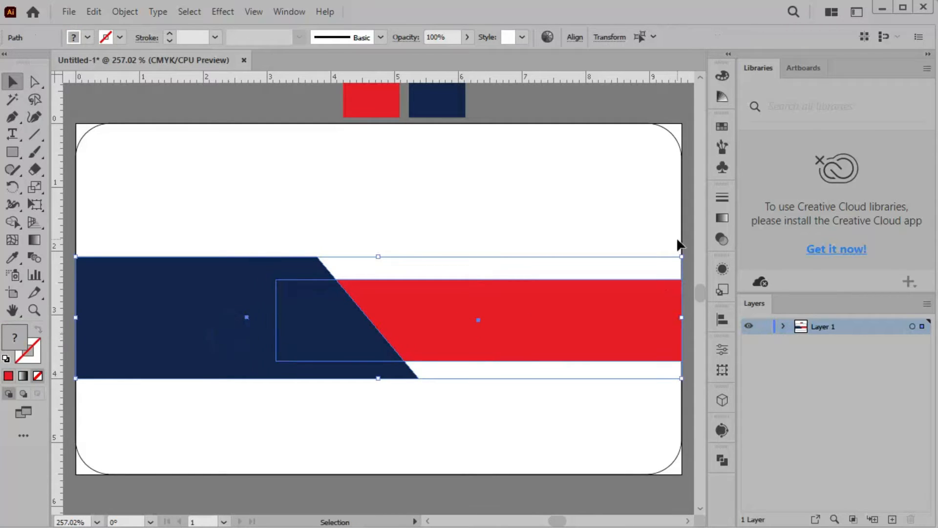
left_click(718, 316)
left_click(570, 351)
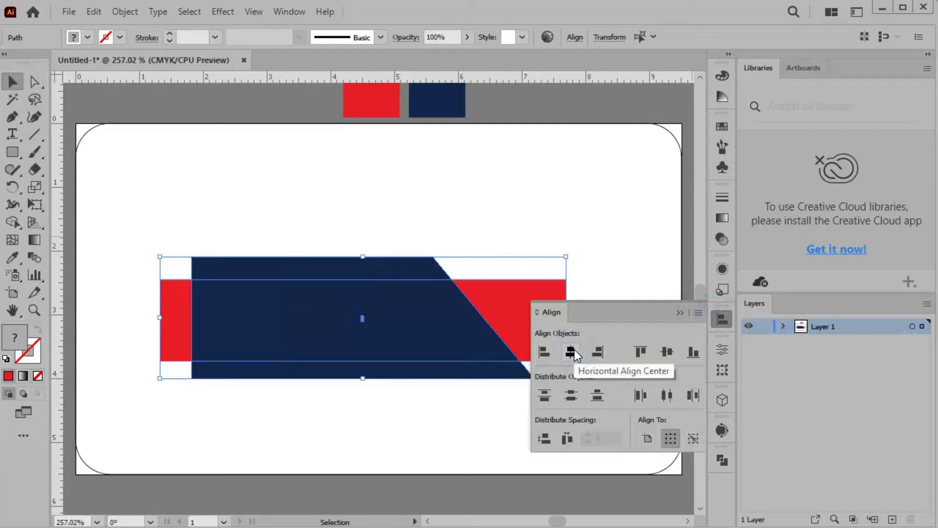
left_click(679, 313)
left_click(279, 311)
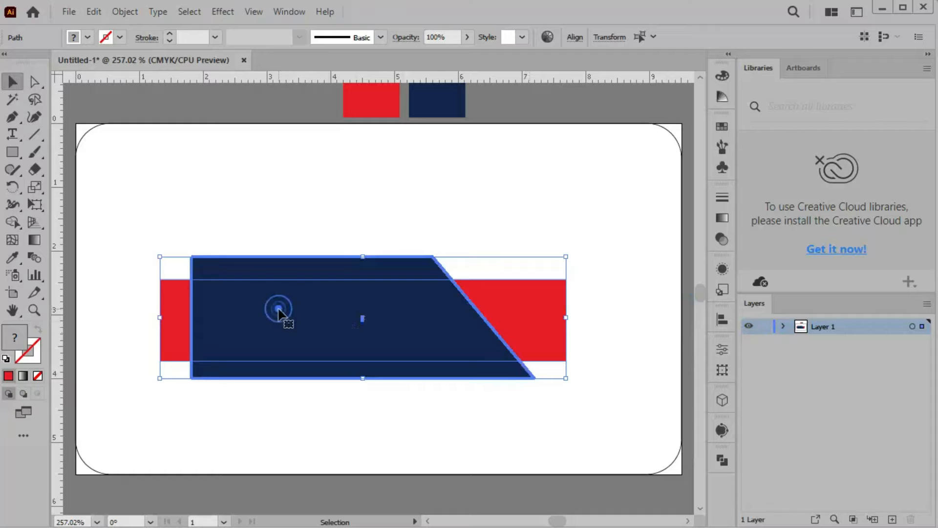
left_click(257, 321)
Move the navy trapezoid back to the left edge and the red bar 1.61 cm right
left_click(108, 124)
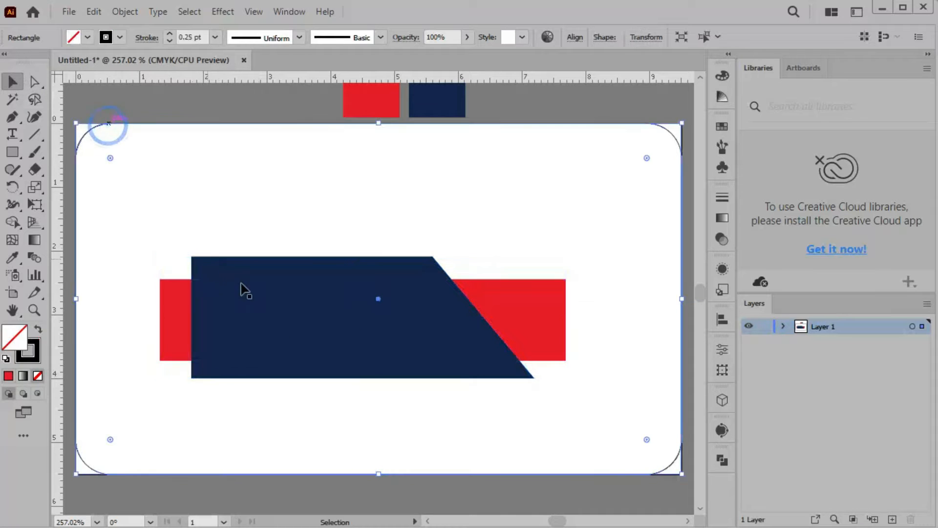
left_click(257, 323)
left_click_drag(258, 322, 140, 318)
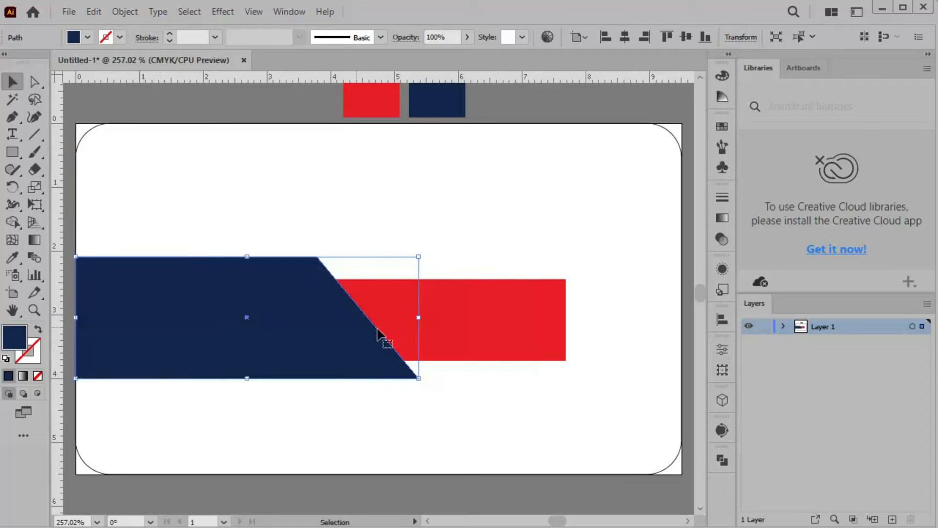
left_click_drag(473, 331, 581, 325)
left_click(508, 195)
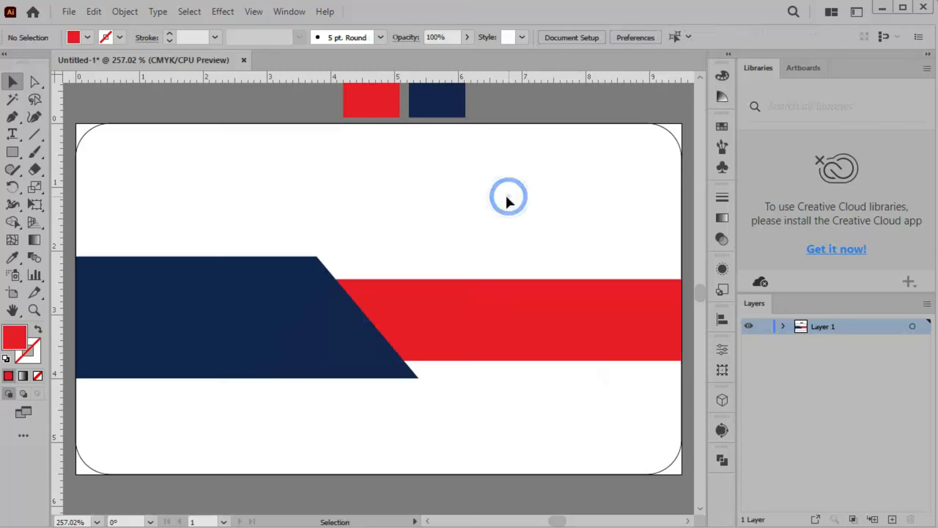
left_click(467, 192)
left_click(9, 156)
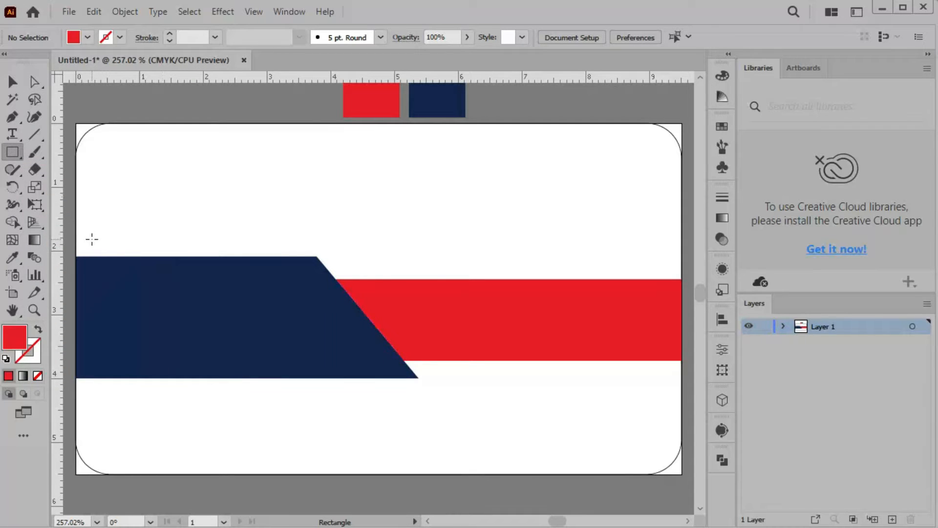
Draw a narrow 0.75 × 2.55 cm red bar across the navy band's left end, then zoom in on it
left_click_drag(92, 237, 140, 399)
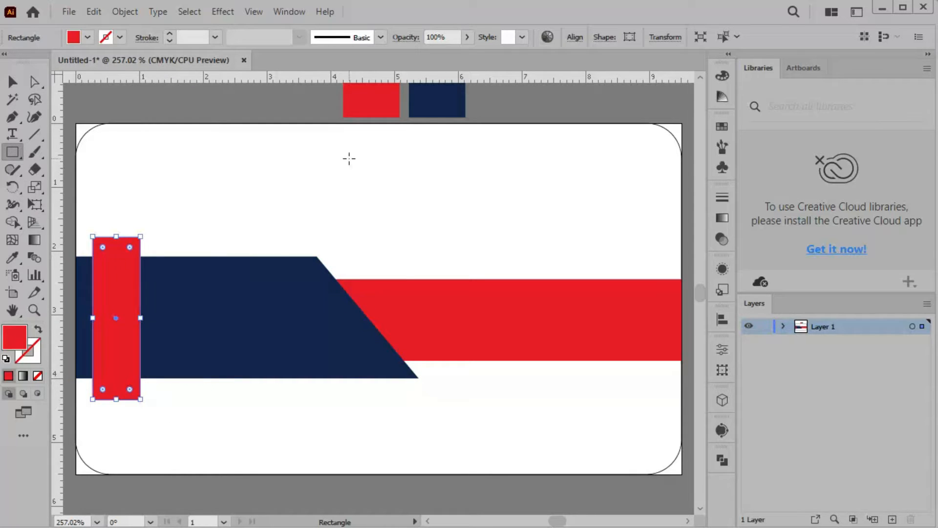
left_click(13, 82)
left_click(207, 170)
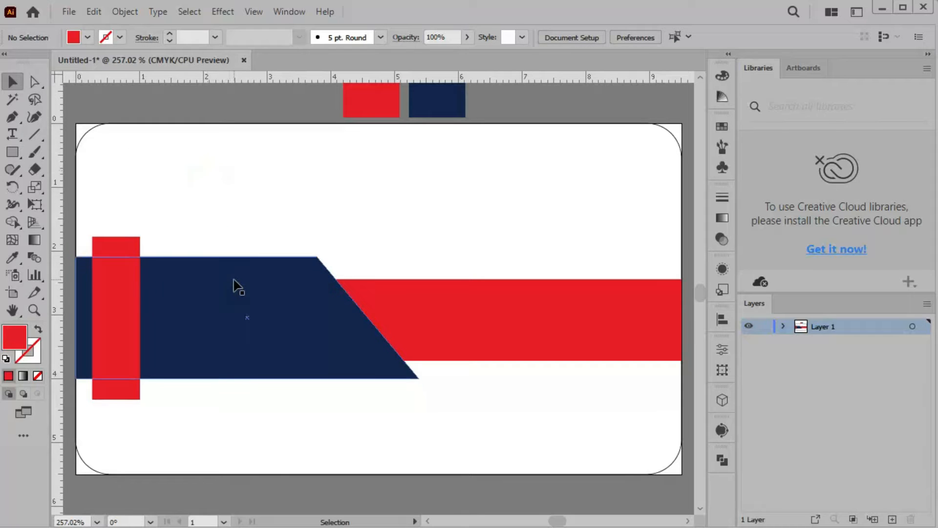
scroll(233, 279, "up", 1)
left_click_drag(179, 420, 295, 427)
scroll(287, 338, "up", 1)
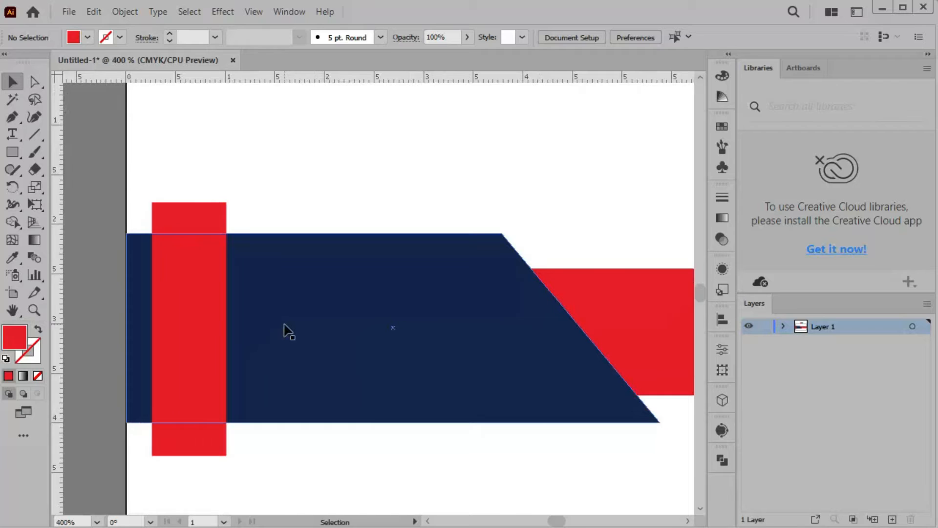
scroll(288, 331, "up", 1)
mouse_move(279, 385)
left_mouse_down()
mouse_move(295, 331)
mouse_move(297, 345)
left_mouse_up()
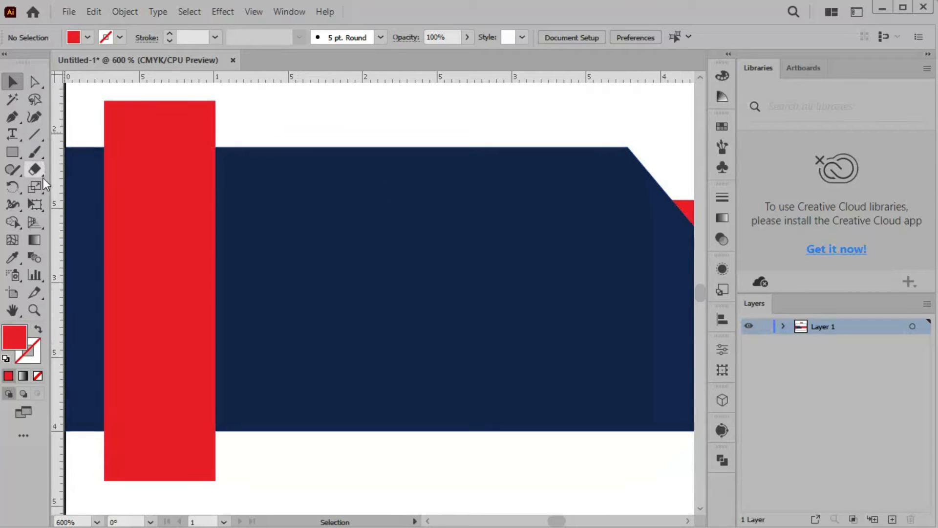
Pen-draw a triangle from the red bar's top-right corner to the navy band's top edge
left_click(12, 118)
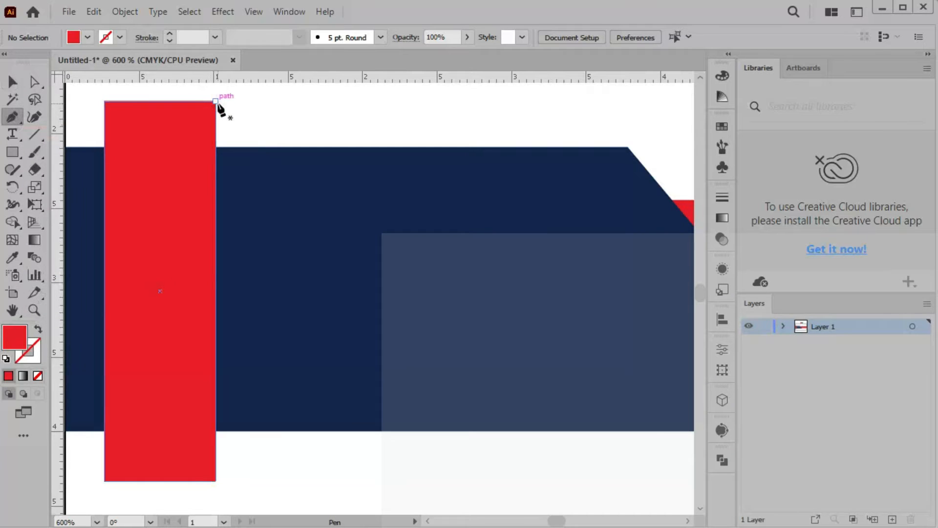
left_click(215, 101)
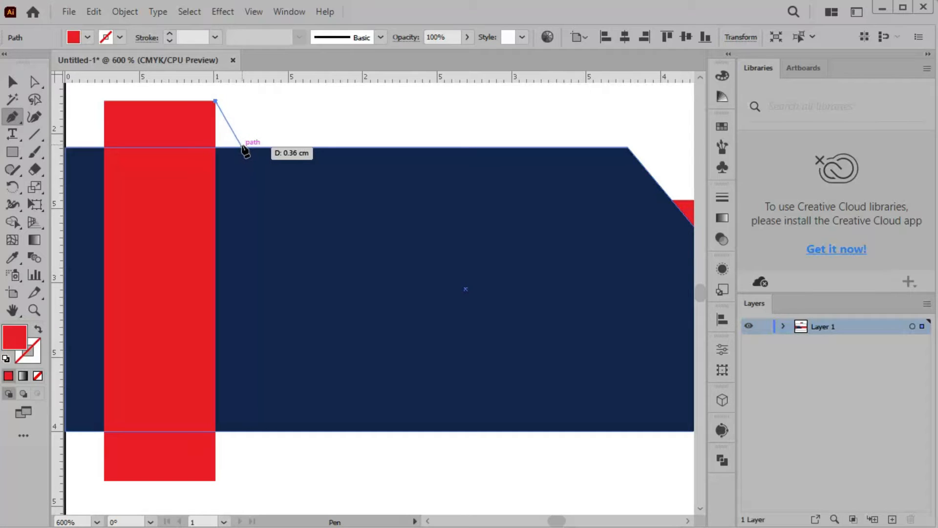
left_click(241, 146)
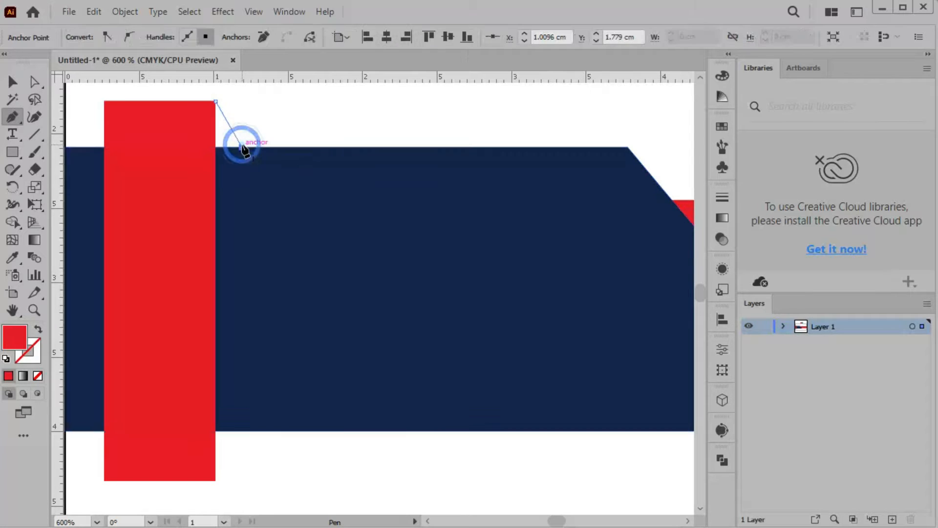
left_click(210, 147)
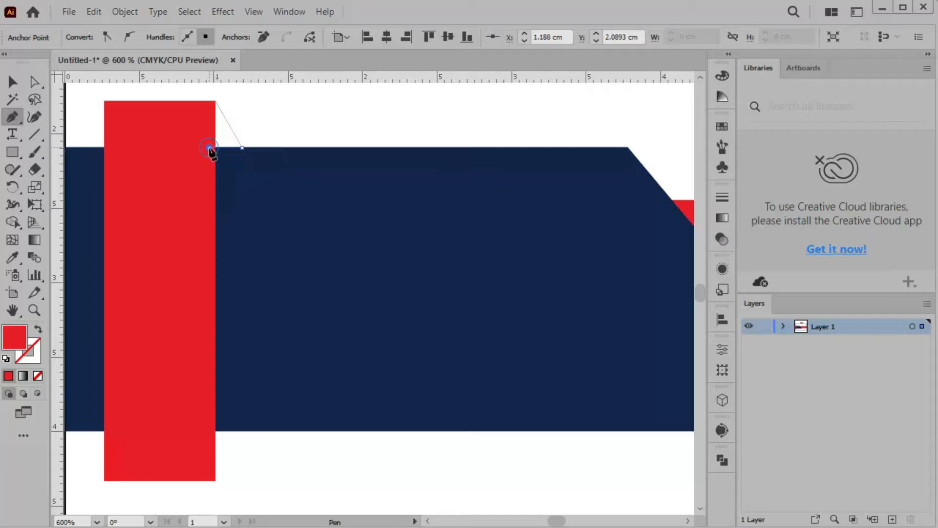
left_click(216, 102)
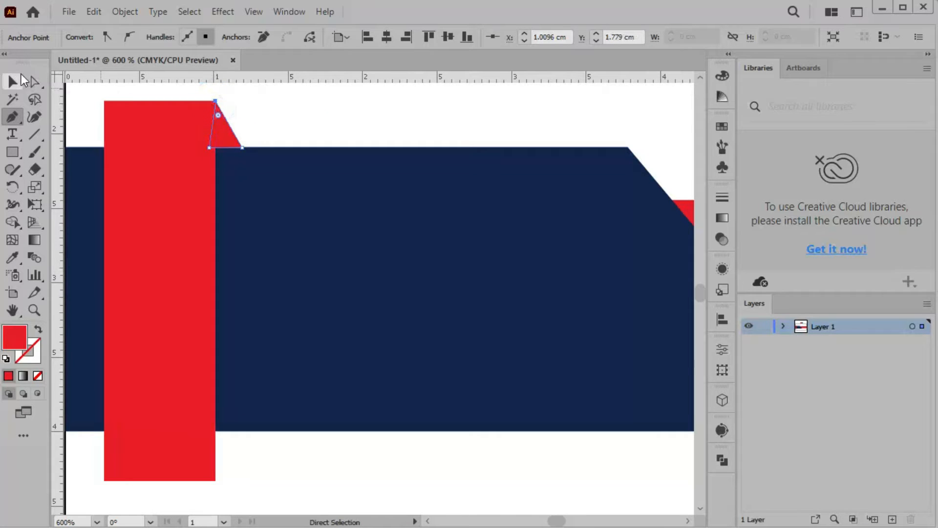
left_click(13, 83)
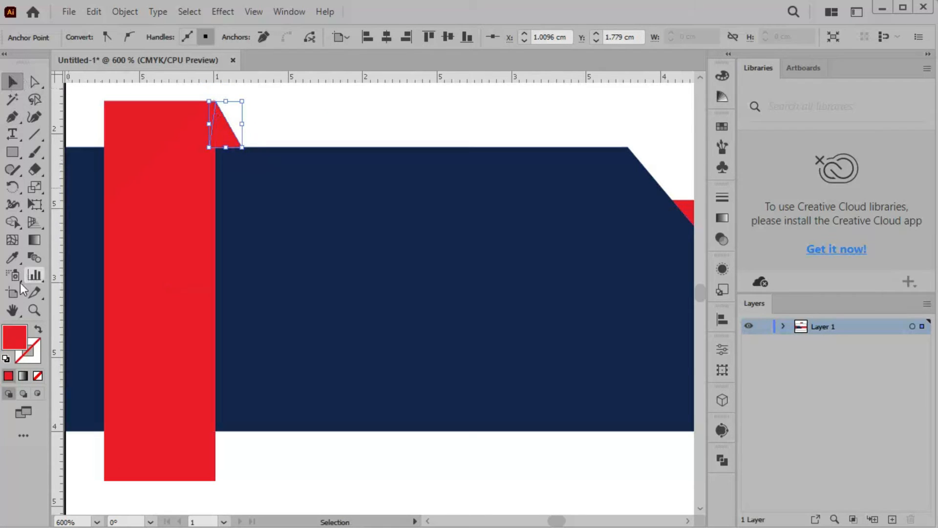
Fill the triangle with dark red BA1529
double_click(14, 339)
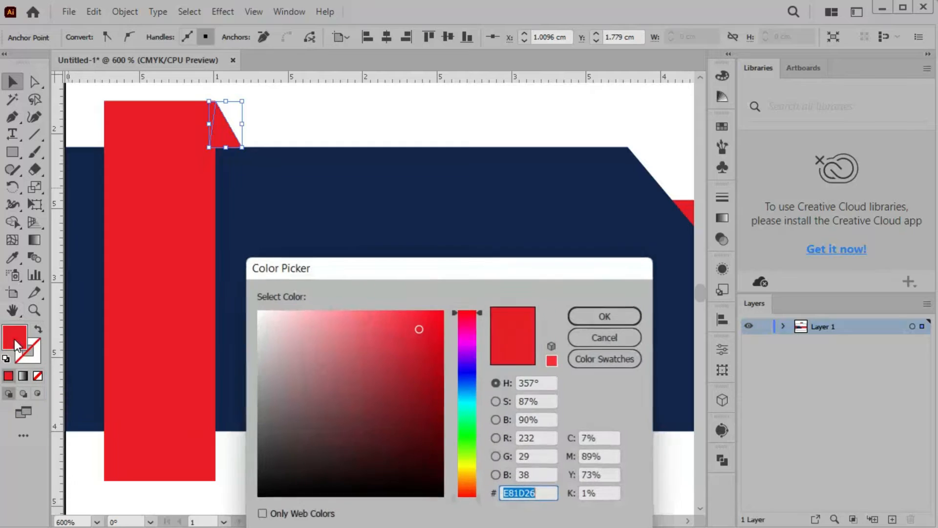
left_click(429, 377)
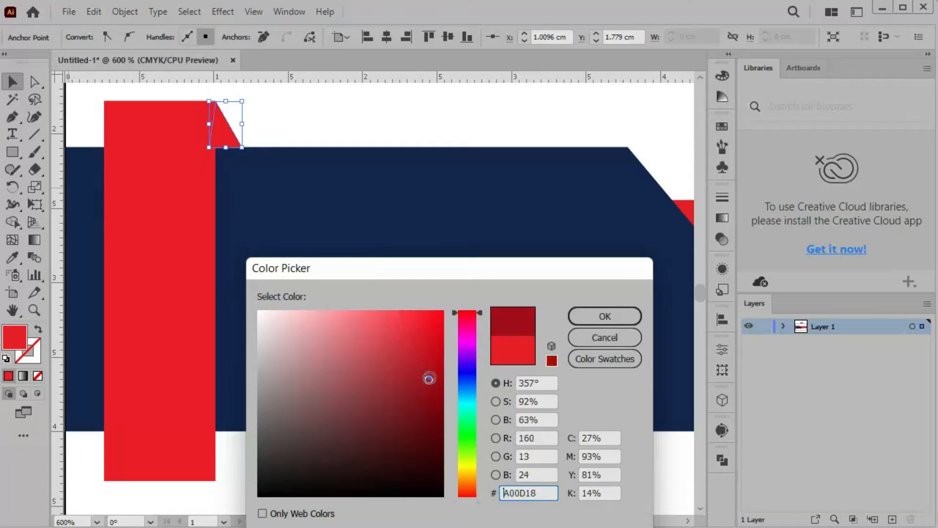
left_click(620, 318)
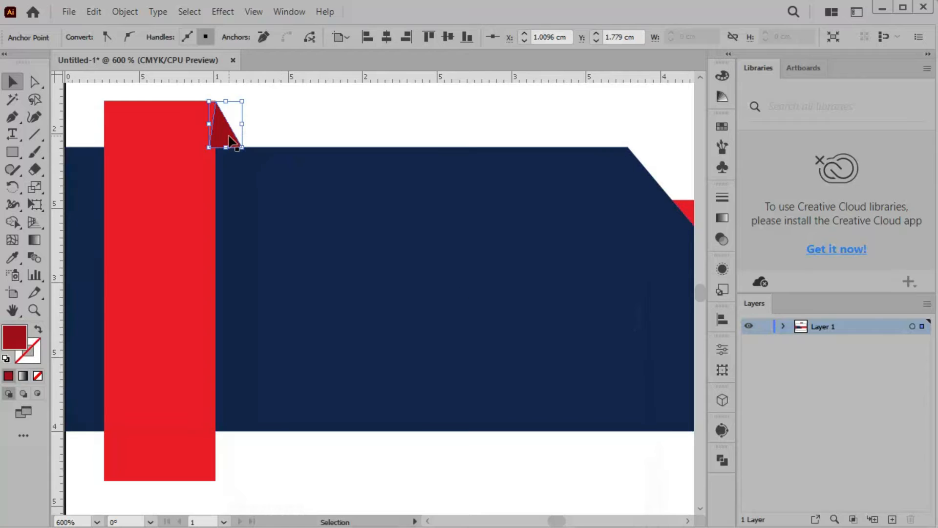
double_click(12, 336)
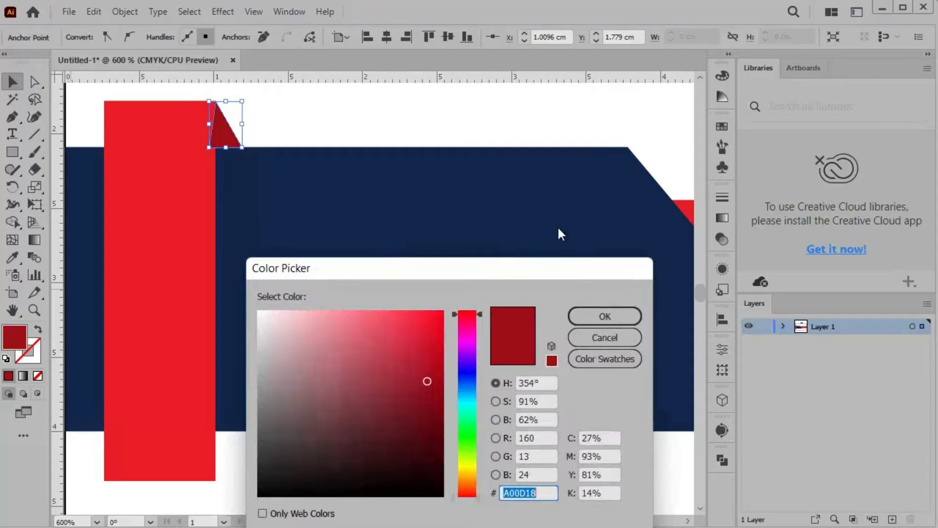
left_click(426, 367)
left_click(423, 360)
left_click(610, 315)
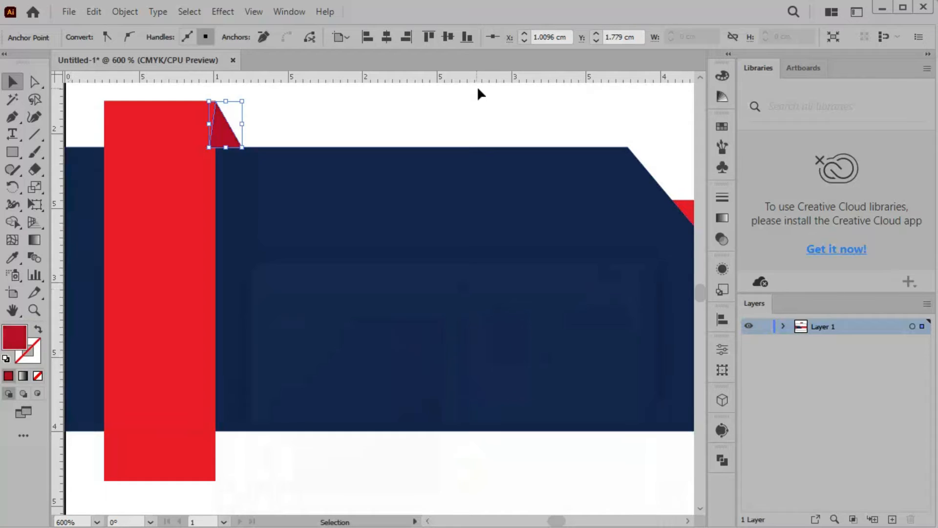
Bring the tall red bar in front of the fold and add a vertical guide at the fold's edge
left_click(139, 205)
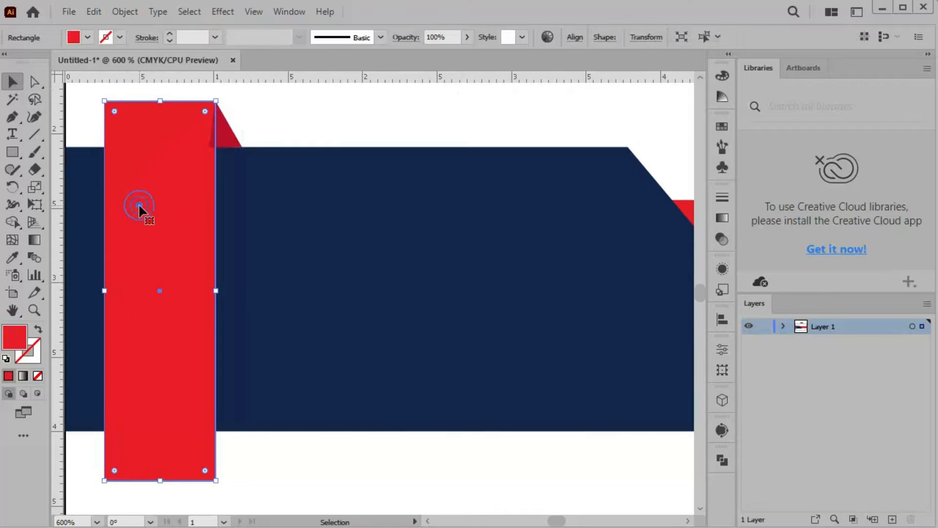
right_click(156, 207)
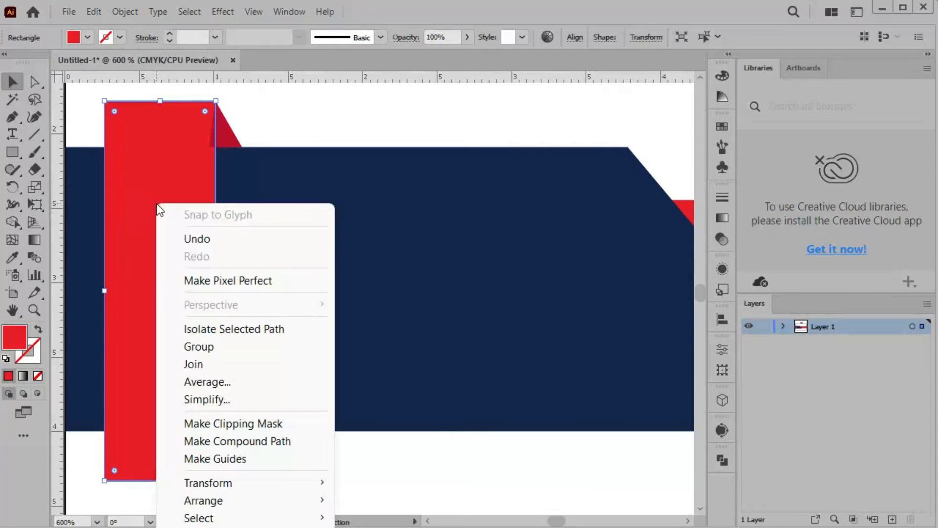
mouse_move(254, 505)
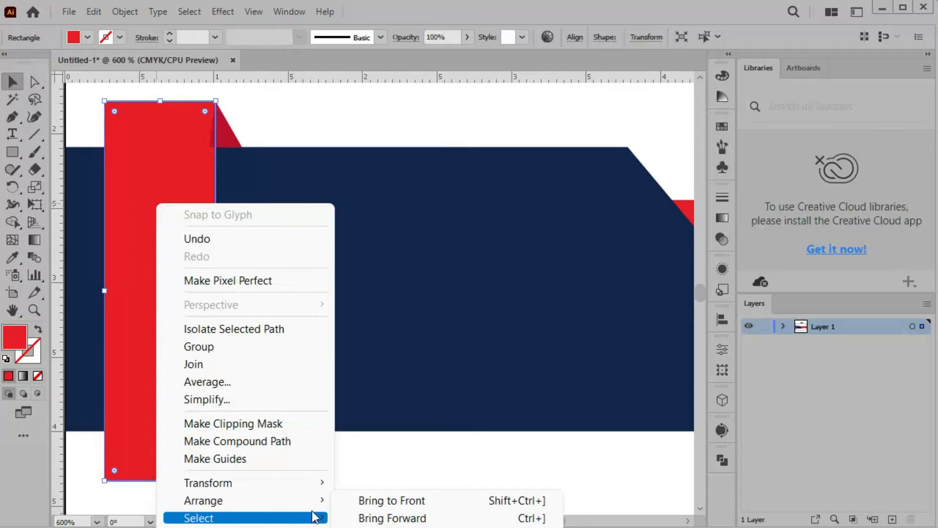
left_click(406, 499)
left_click(336, 116)
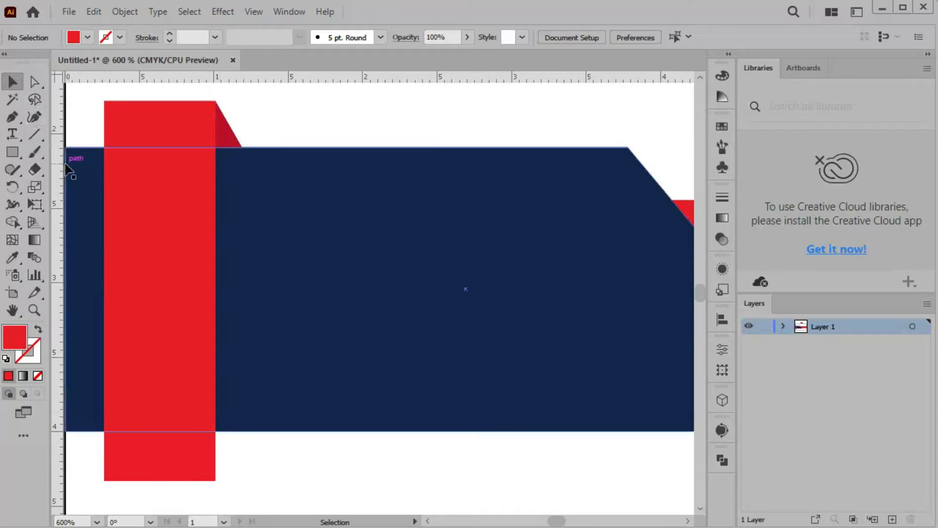
left_click_drag(59, 168, 242, 194)
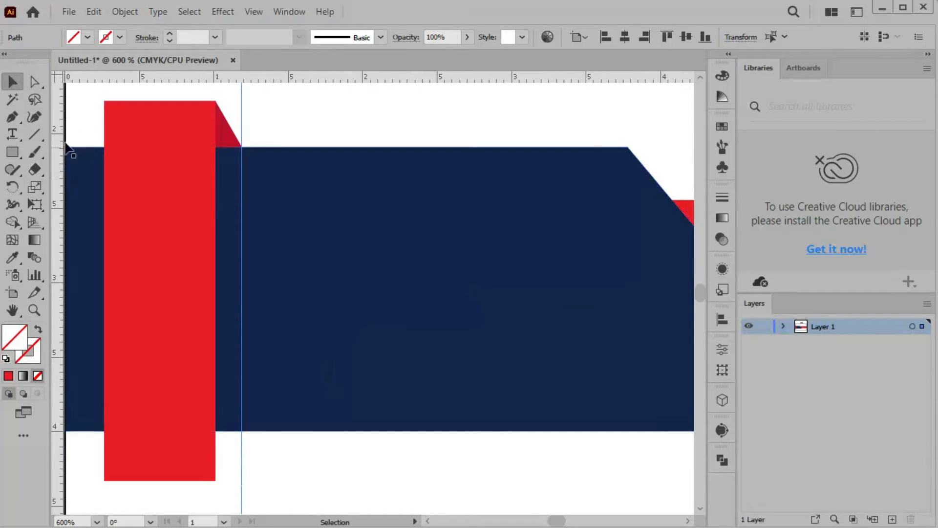
Pen-draw a triangle from the red bar's bottom-right corner to the guide and the navy bottom edge
left_click(92, 153)
key("ctrl+shift+a")
left_click(13, 118)
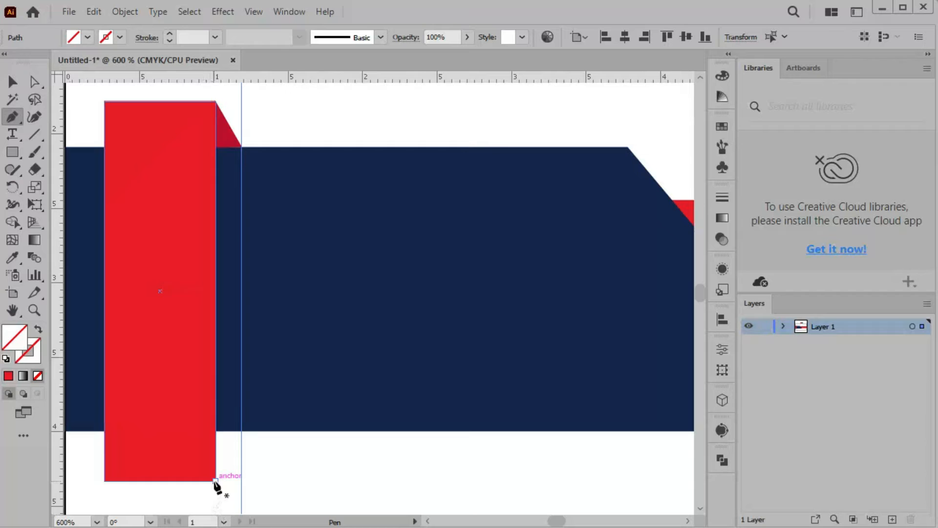
left_click(216, 481)
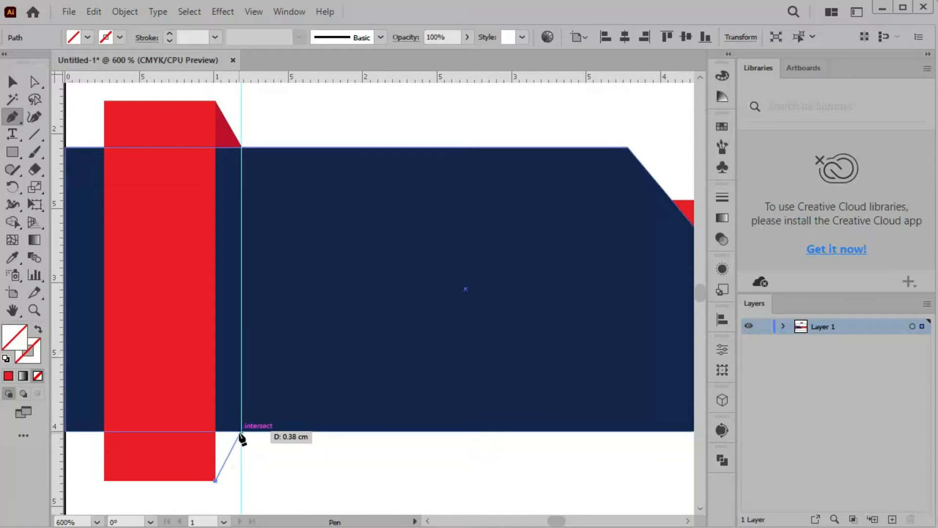
left_click(241, 431)
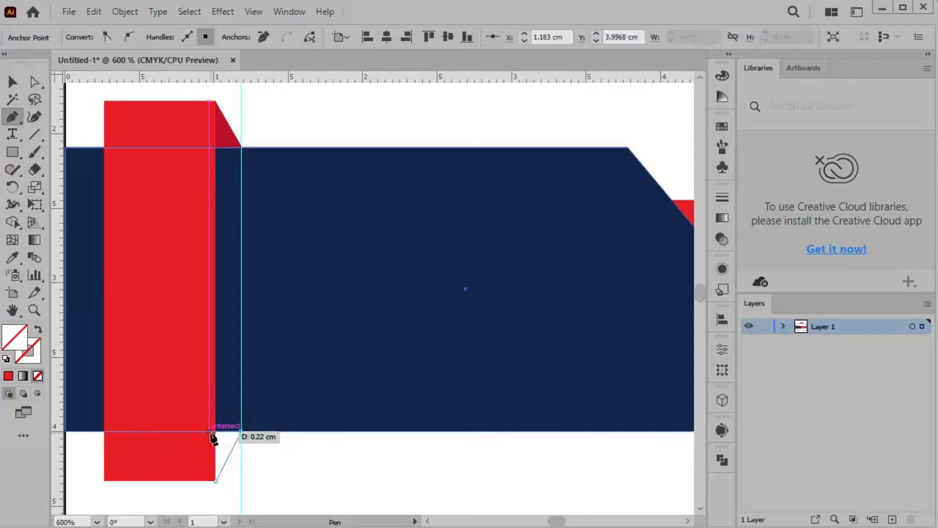
left_click(209, 430)
left_click(215, 481)
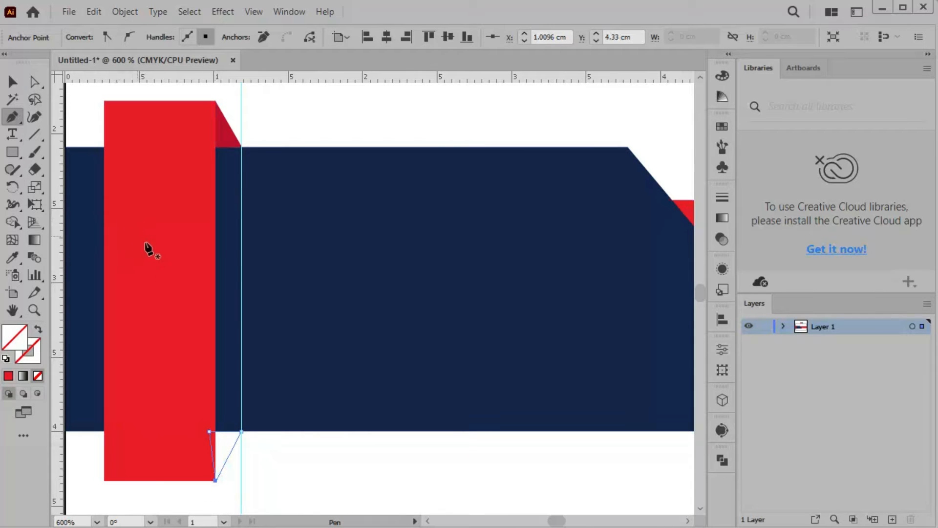
key("ctrl")
Copy the top fold's dark red onto the bottom triangle with the Eyedropper
left_click(12, 258)
left_click(224, 128)
left_click(80, 122, "ctrl")
left_click(12, 81)
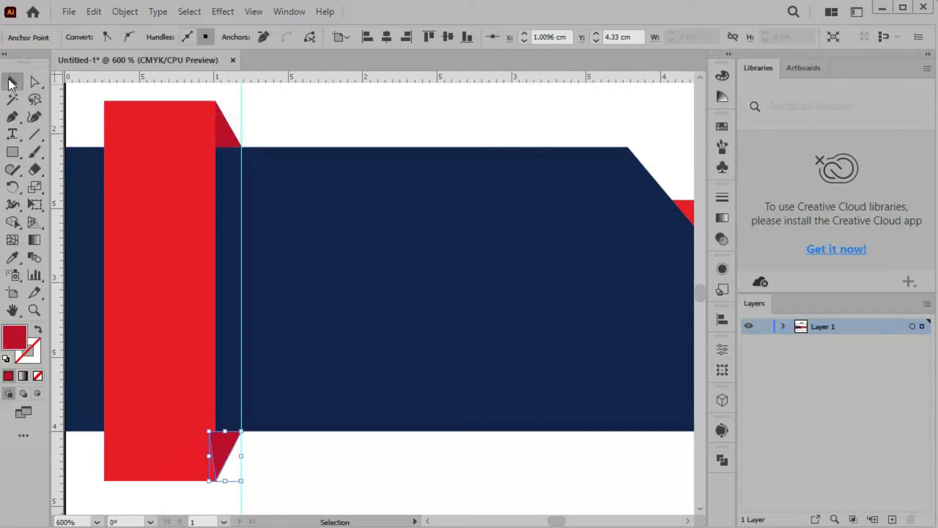
left_click(178, 348)
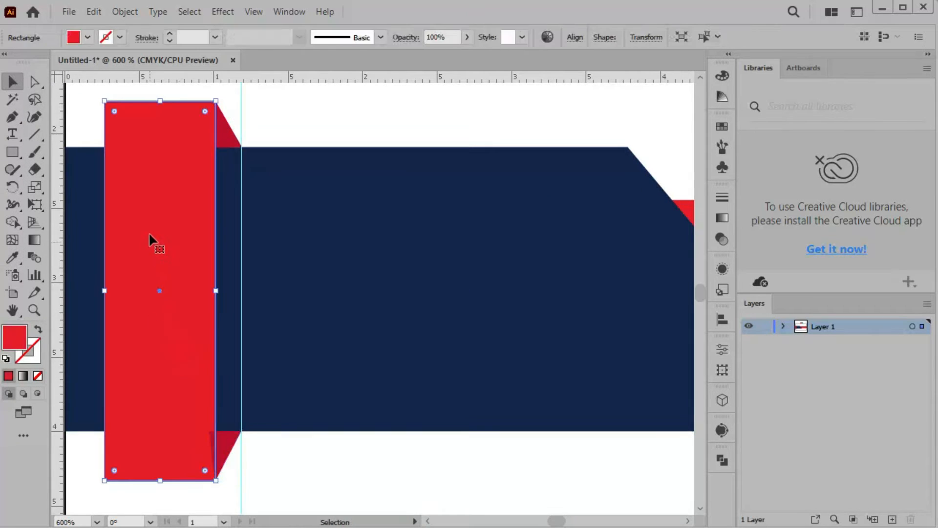
Bring the tall red bar in front of its bottom fold and fit the whole card in the window
right_click(160, 326)
mouse_move(229, 246)
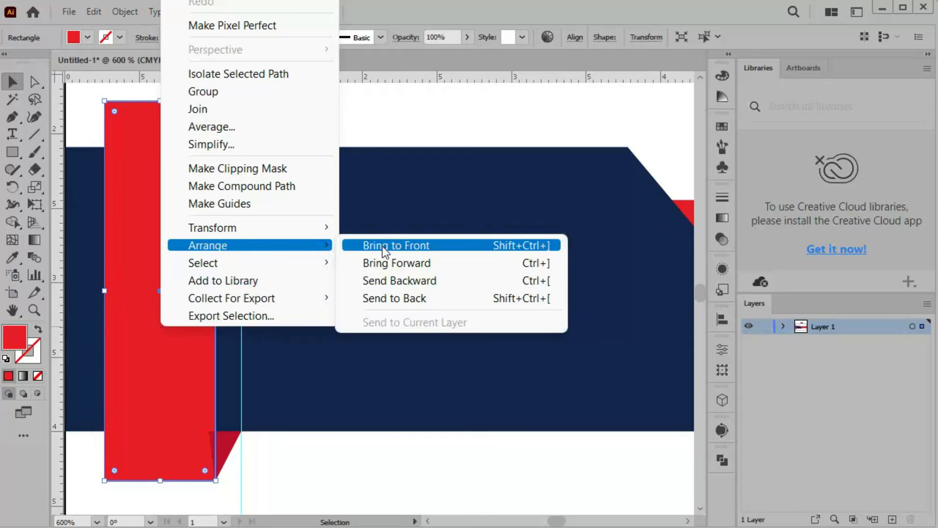
left_click(407, 247)
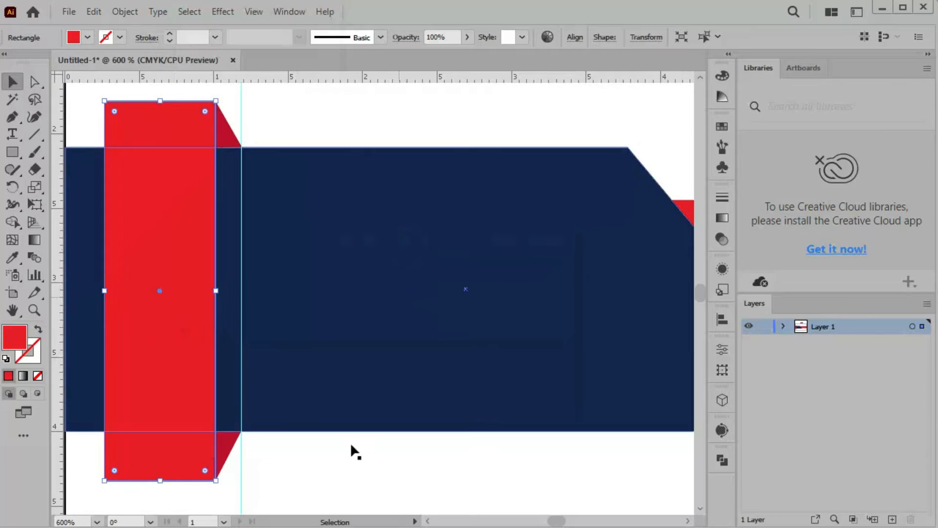
left_click(336, 484)
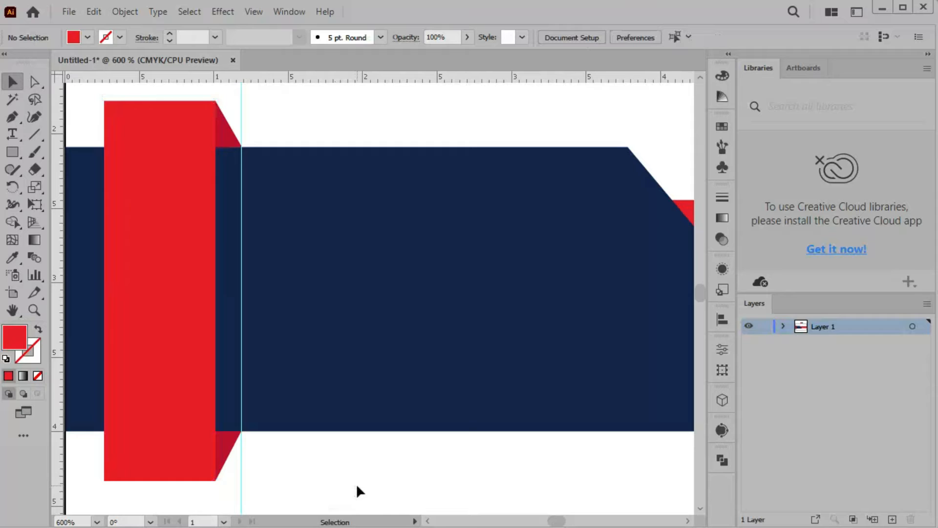
key("ctrl+0")
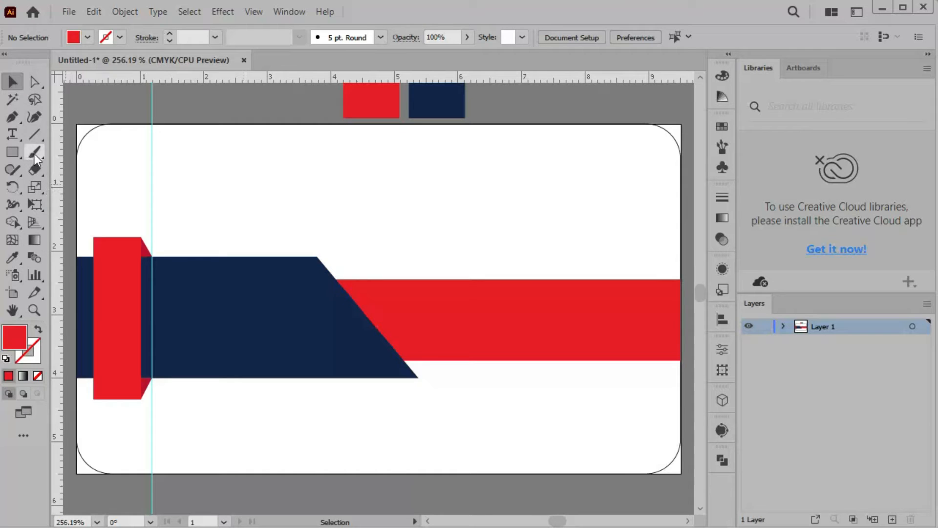
Set both fill and stroke to black from the Control bar swatches
left_click(39, 133)
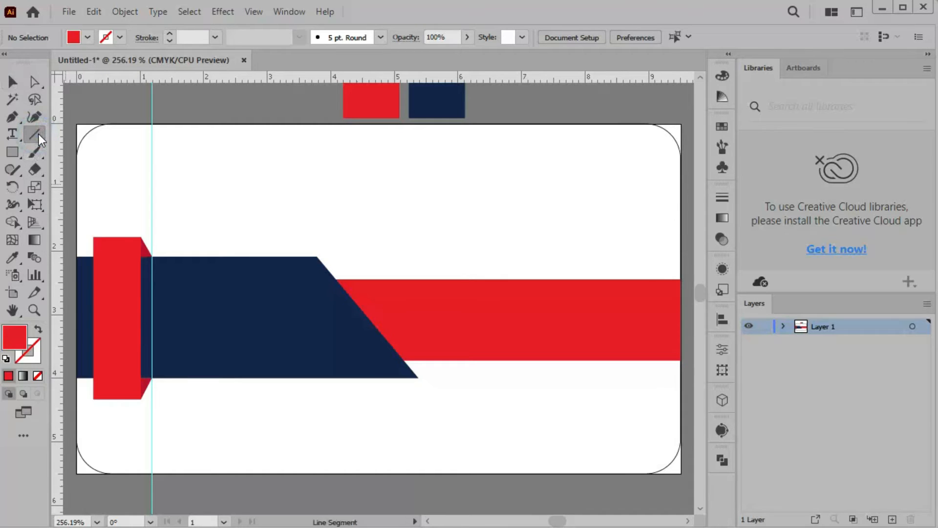
left_click(89, 41)
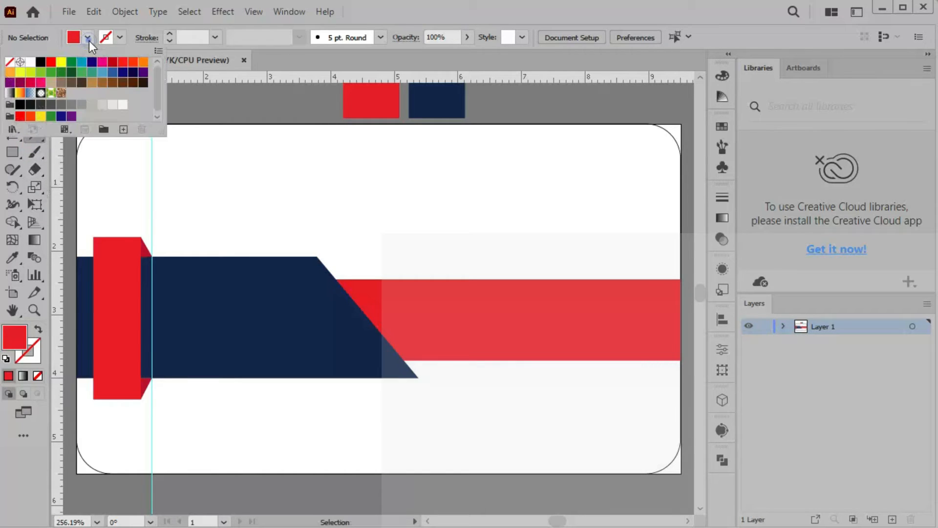
left_click(41, 61)
left_click(118, 36)
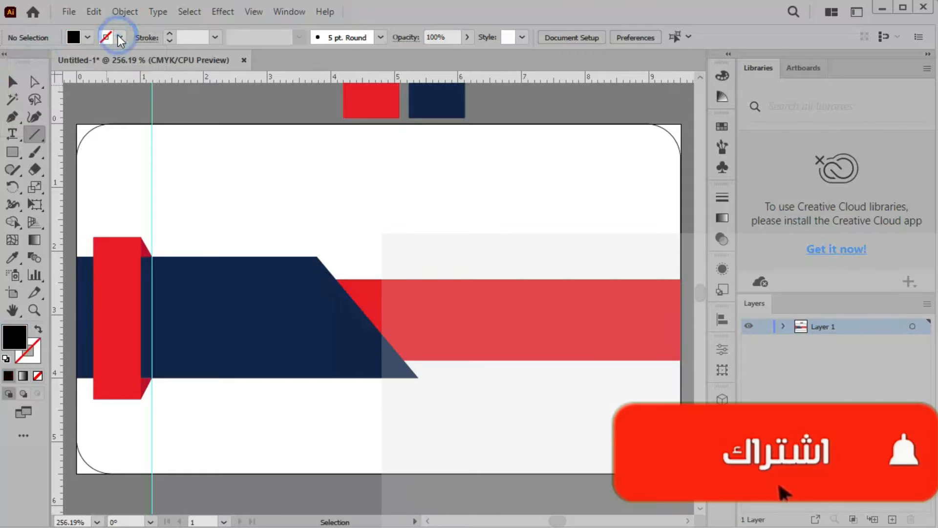
left_click(118, 37)
left_click(40, 62)
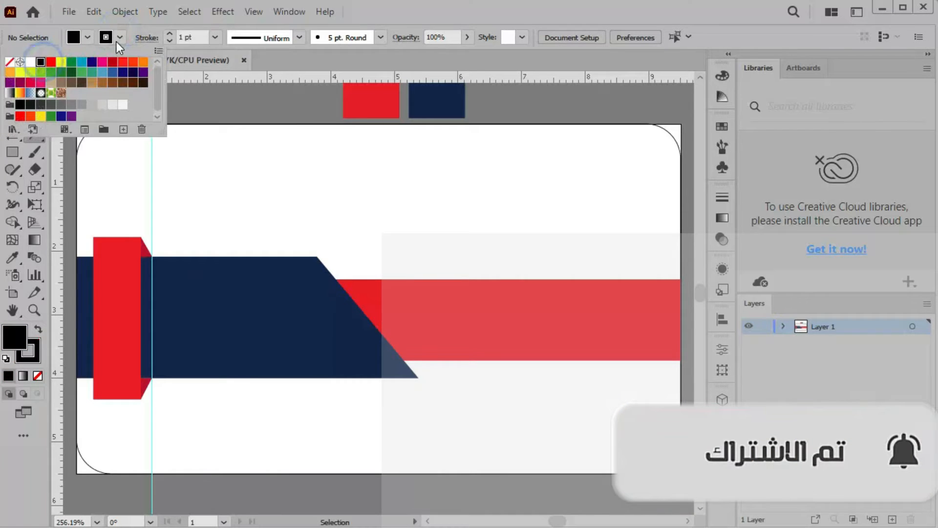
left_click(89, 36)
Change the fill to None and the stroke to white
left_click(88, 38)
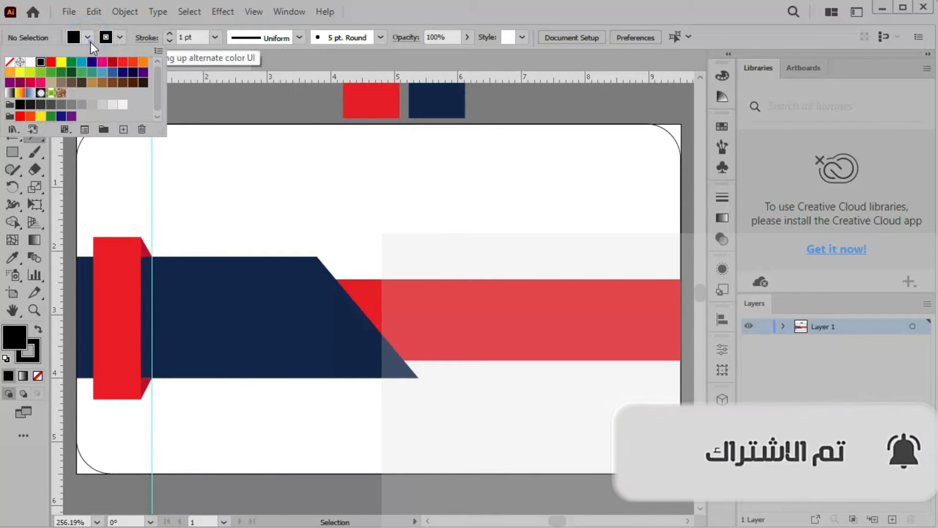
left_click(9, 63)
key("backslash")
left_click(119, 36)
left_click(118, 36)
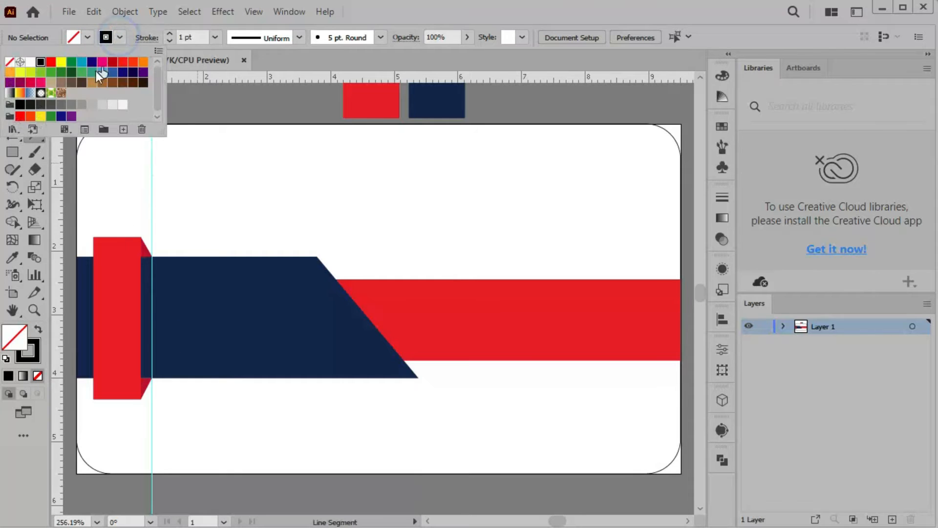
left_click(30, 62)
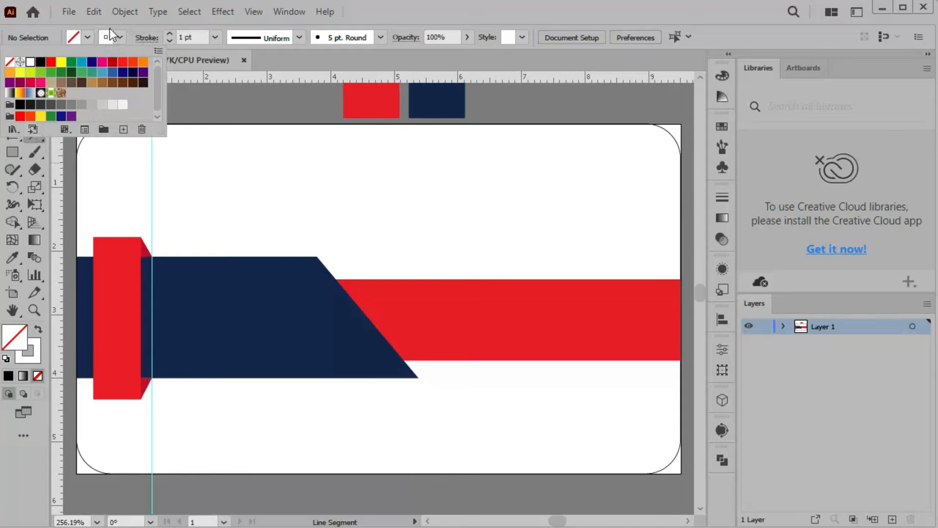
left_click(301, 57)
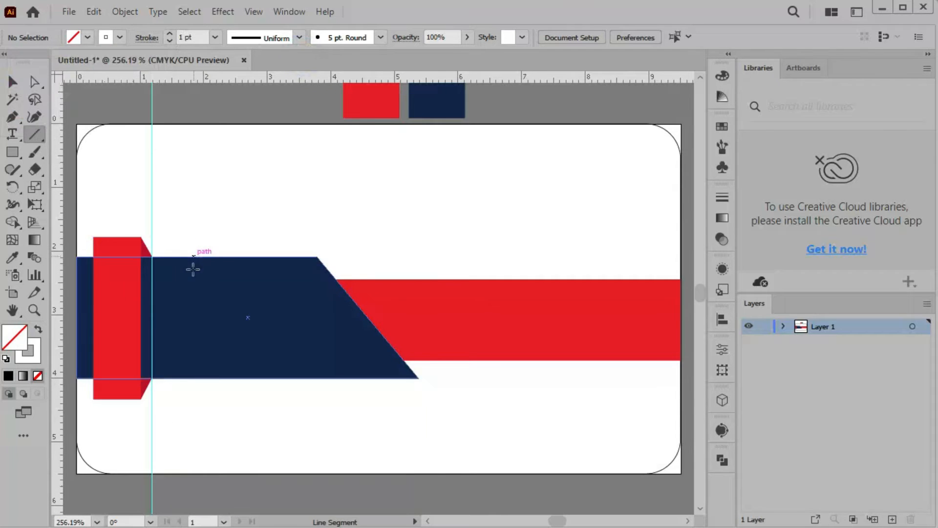
Draw a short white line across the red bar with a 2 pt stroke and Width Profile 1 taper
scroll(192, 269, "up", 3)
left_click_drag(172, 211, 366, 137)
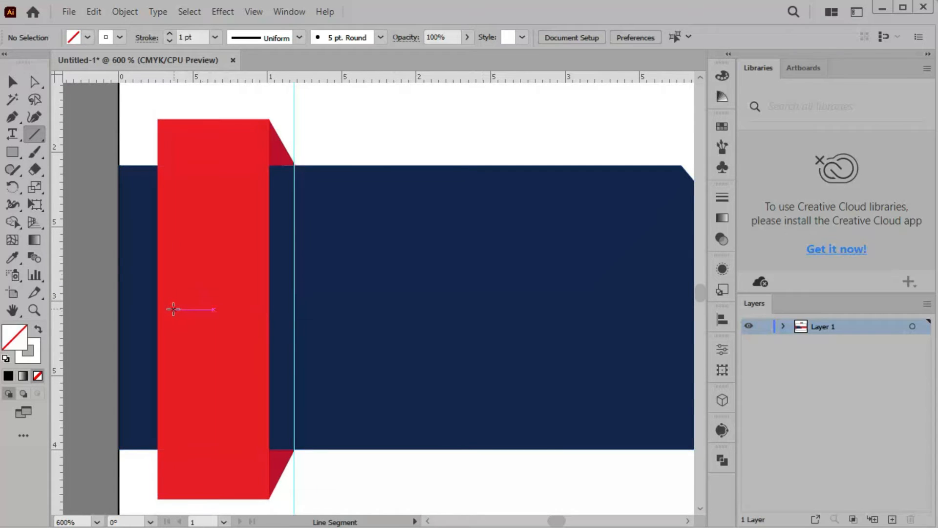
left_click_drag(172, 308, 255, 307)
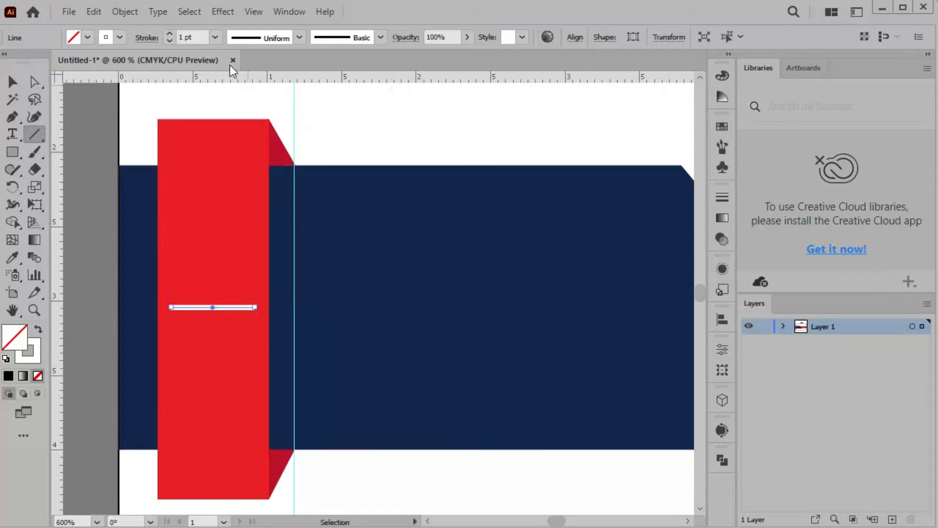
left_click(170, 34)
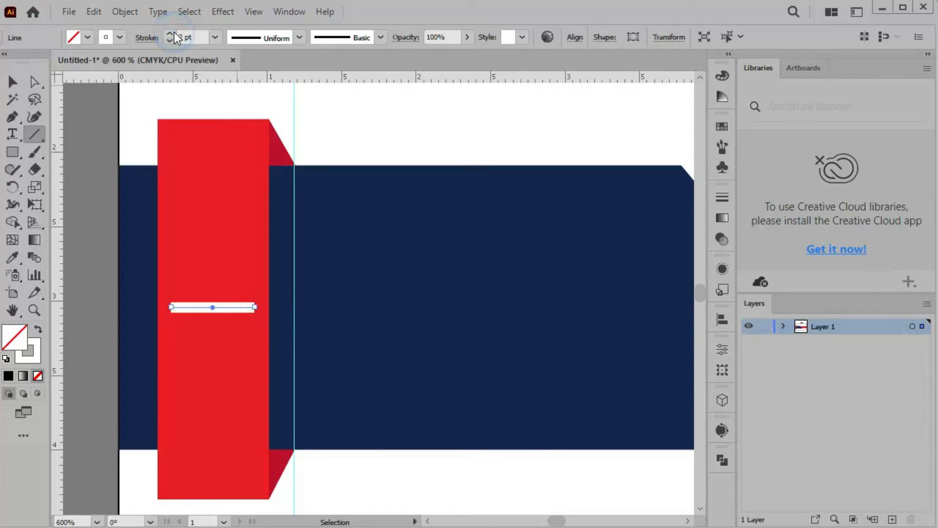
left_click(299, 39)
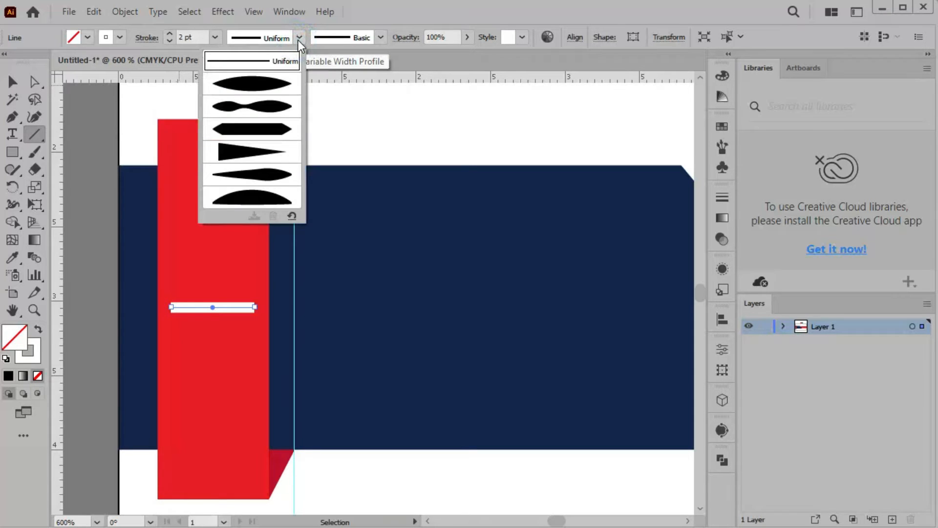
left_click(267, 84)
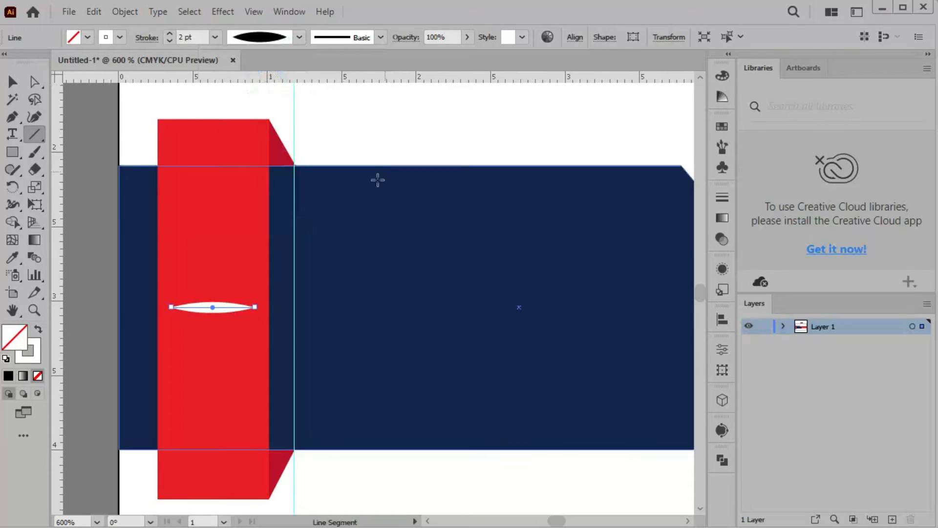
key("v")
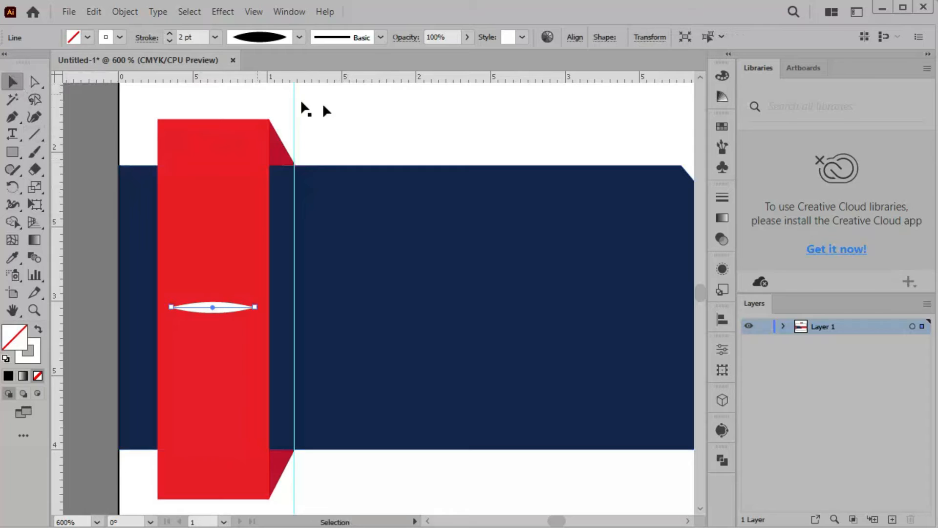
left_click(391, 113)
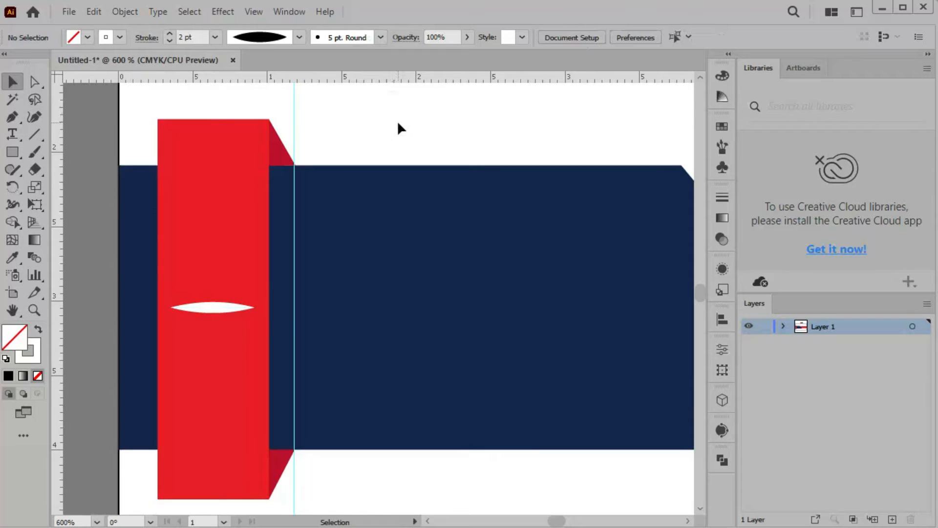
Drag the Home - Orange symbol from the Symbols library onto the card
left_click(723, 151)
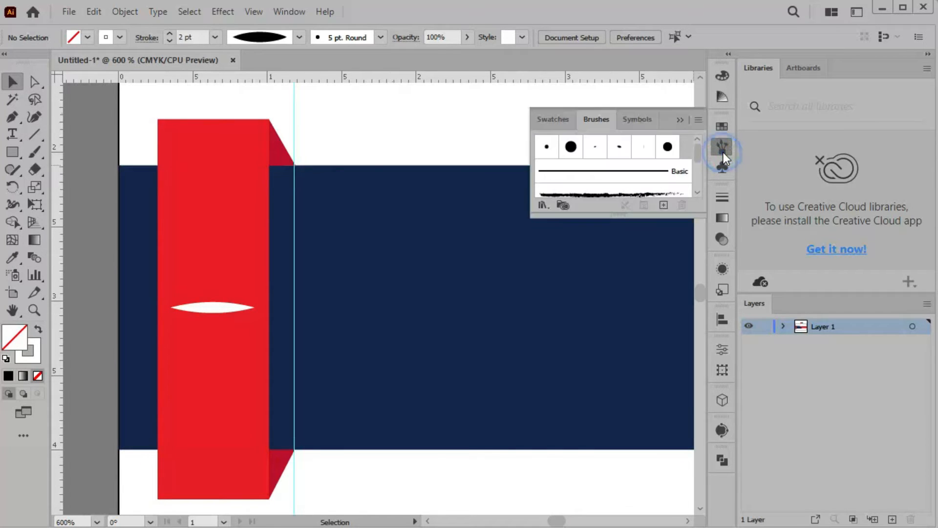
left_click(638, 120)
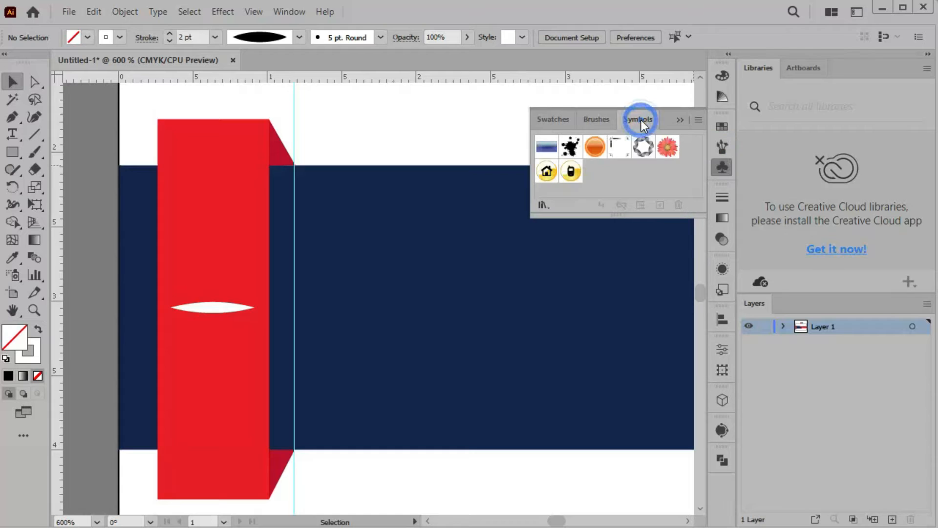
left_click(549, 172)
left_click_drag(548, 172, 198, 215)
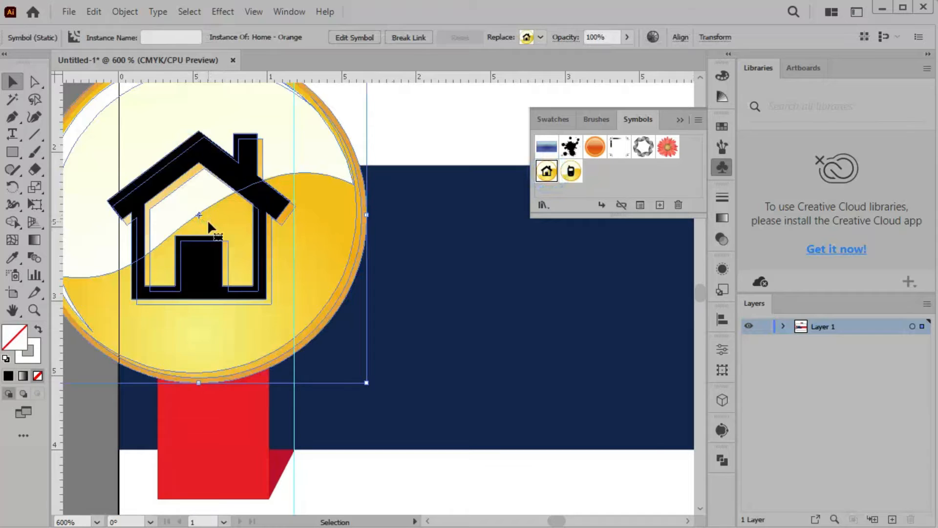
Shrink the house icon to about 0.5 cm and set it on the red bar above the line
key("ctrl+minus")
left_click_drag(88, 108, 236, 286)
left_click_drag(289, 316, 216, 235)
key("Down")
key("Down")
key("Down")
key("Down")
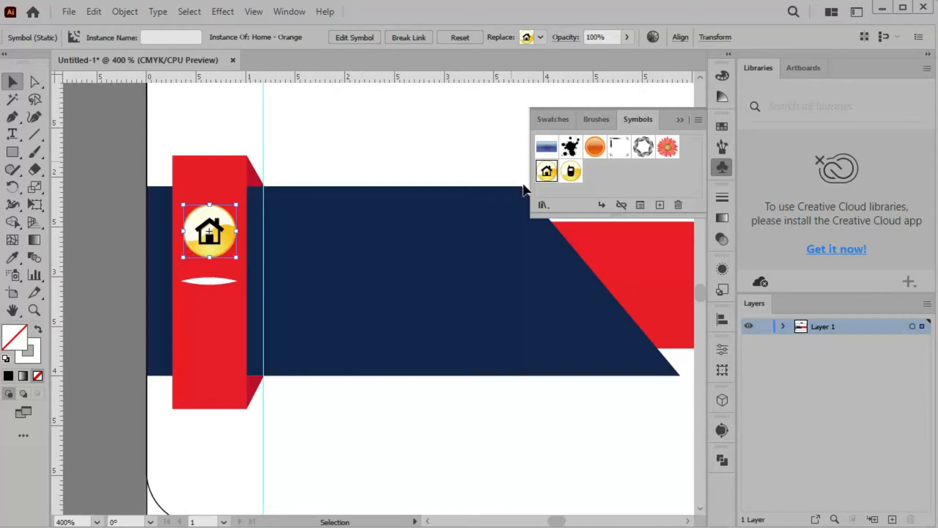
Place the Phone - Orange symbol, shrink it and move it onto the red bar below the line
left_click(571, 172)
left_click_drag(358, 302, 266, 327)
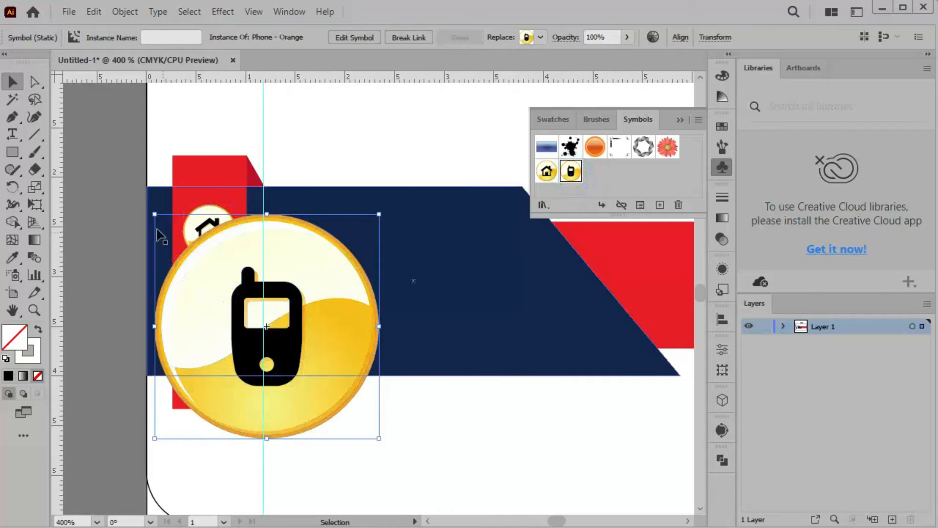
left_click_drag(154, 214, 313, 372)
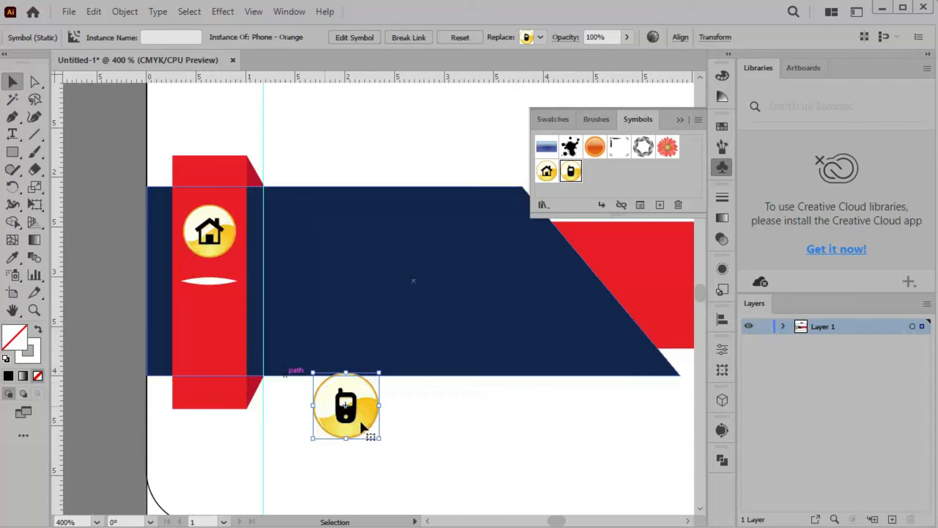
left_click_drag(361, 423, 220, 358)
Fine-tune the phone icon to about 0.55 cm and adjust its position
left_click_drag(179, 317, 183, 323)
left_click_drag(223, 355, 214, 335)
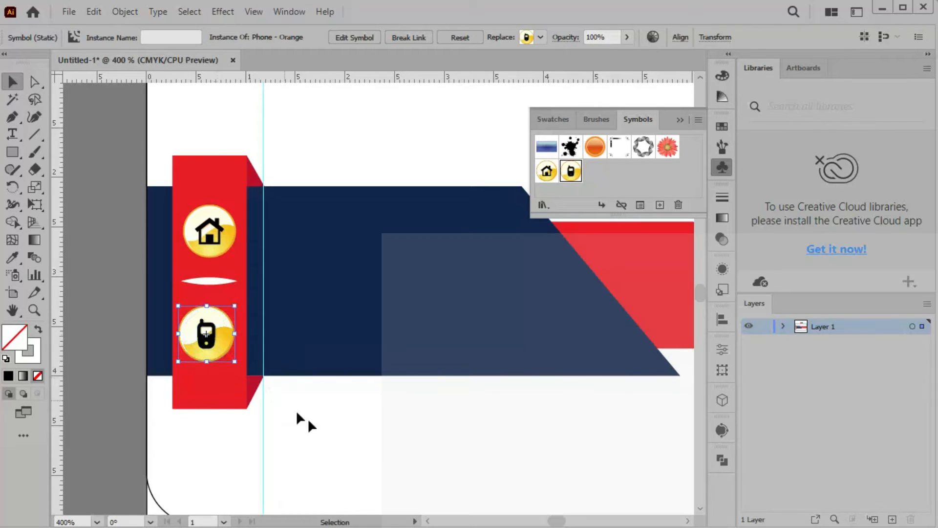
left_click(338, 435)
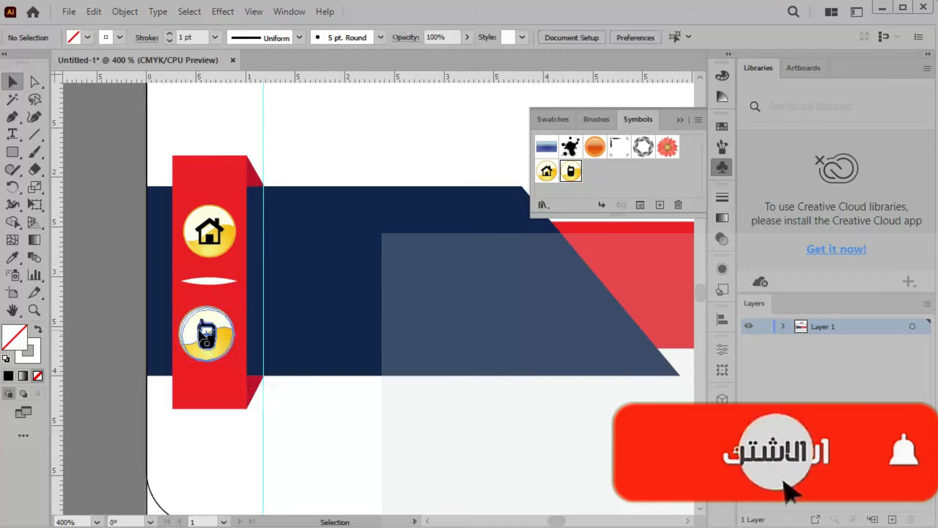
left_click(203, 335)
left_click_drag(179, 306, 206, 333)
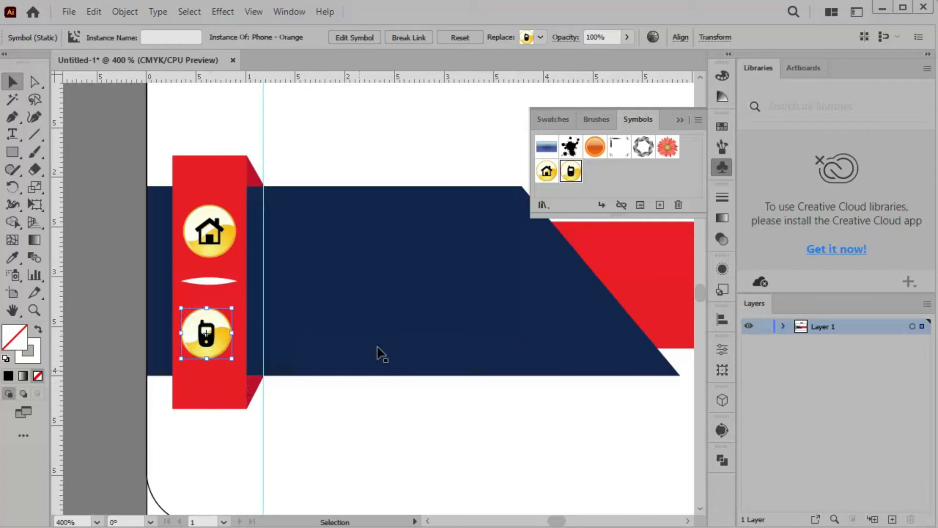
Draw a long line across the navy band with a 2 pt stroke and Width Profile 1 taper
left_click(678, 119)
left_click(365, 131)
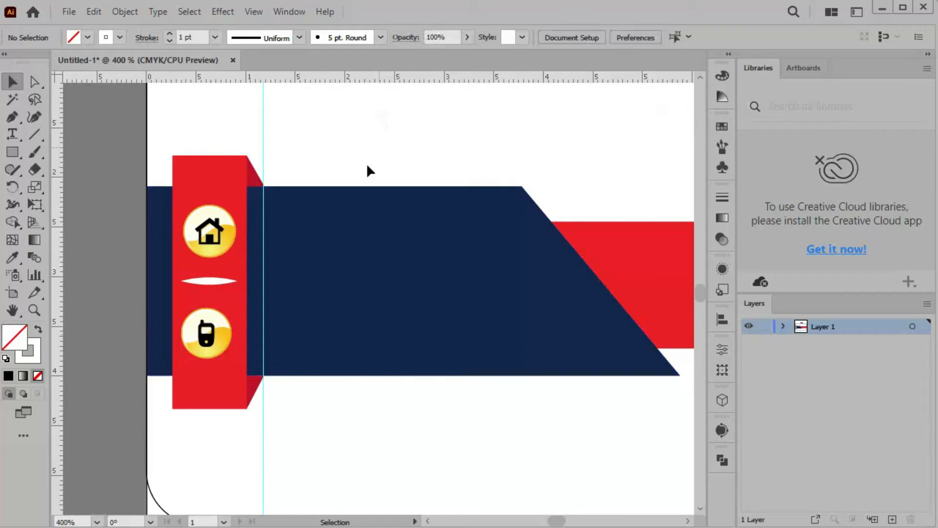
left_click(35, 134)
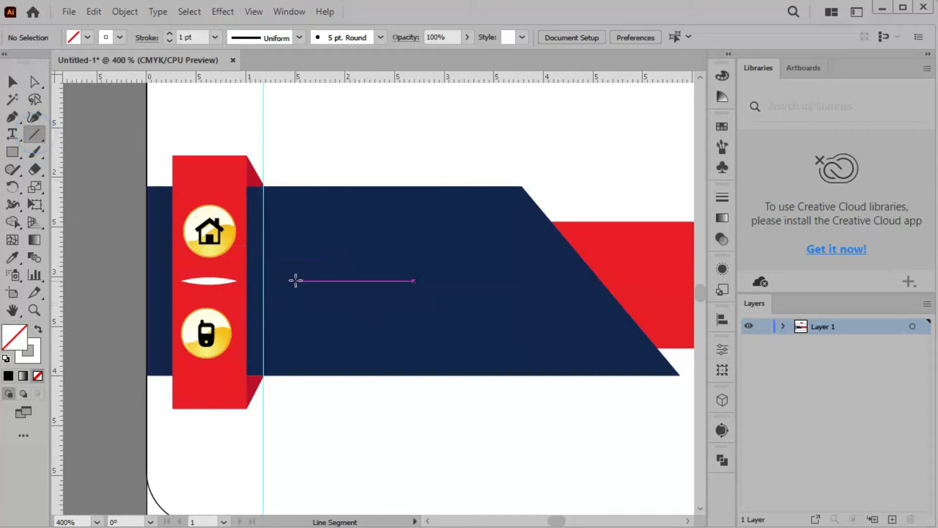
left_click_drag(296, 281, 555, 281)
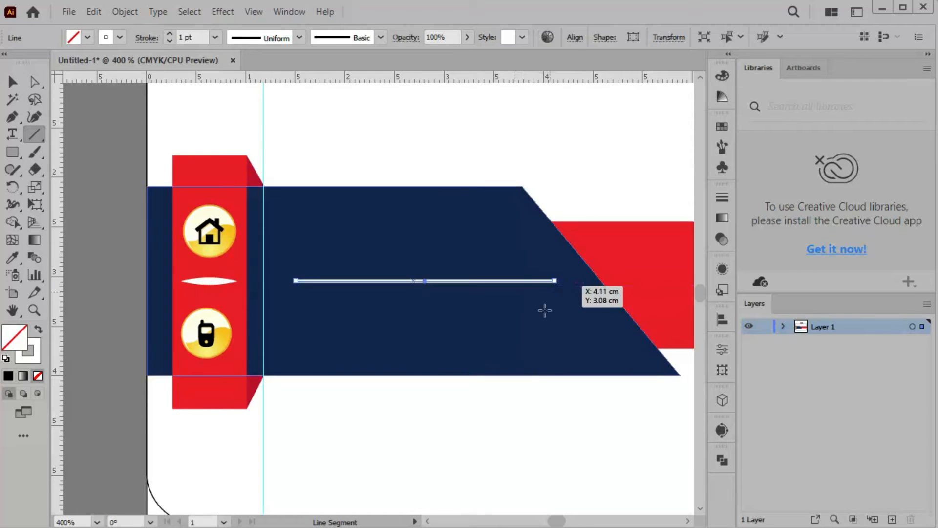
left_click(169, 34)
left_click(299, 38)
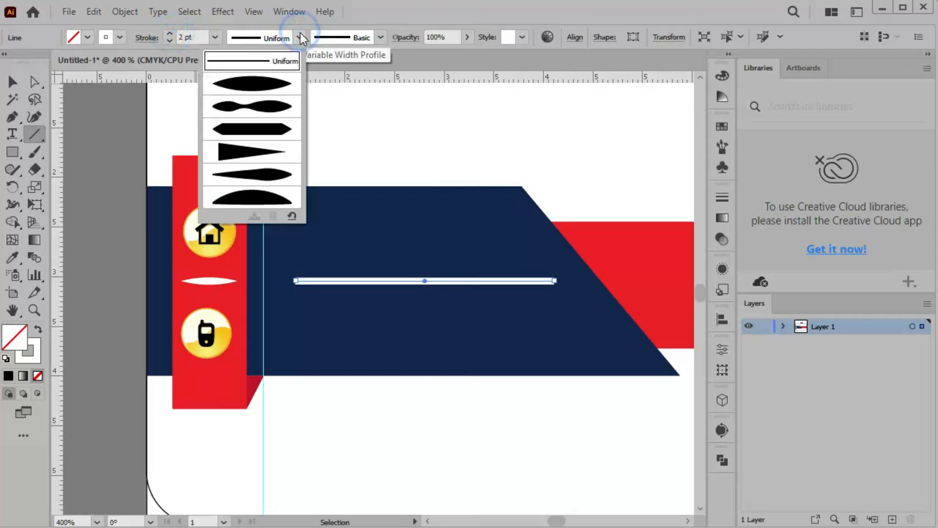
left_click(274, 88)
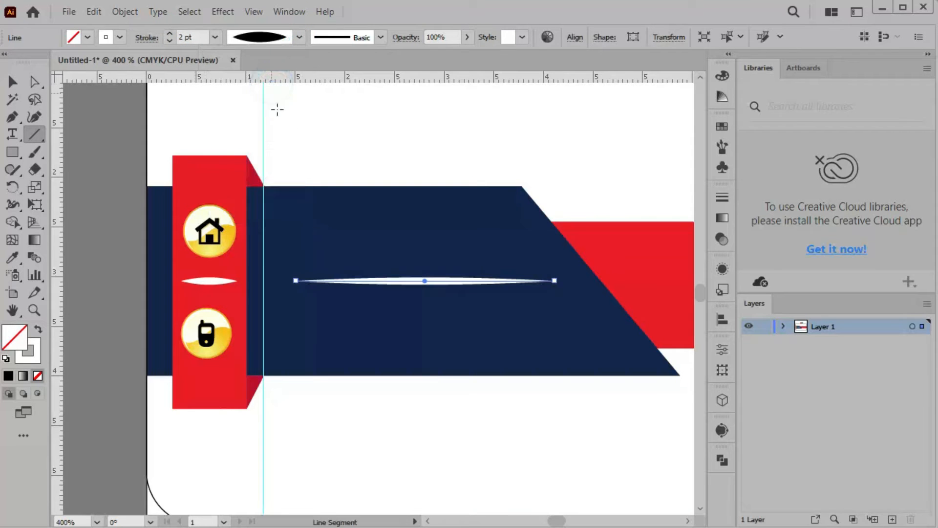
left_click(13, 84)
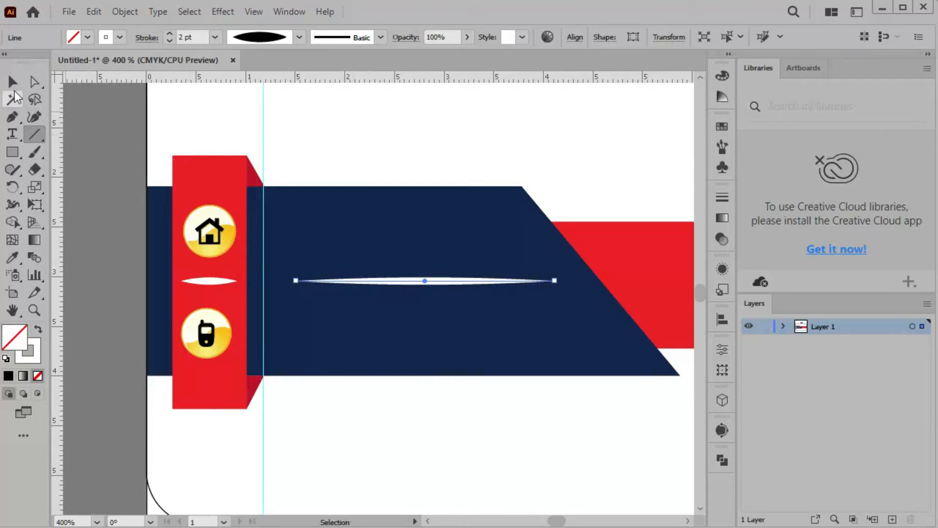
left_click(311, 119)
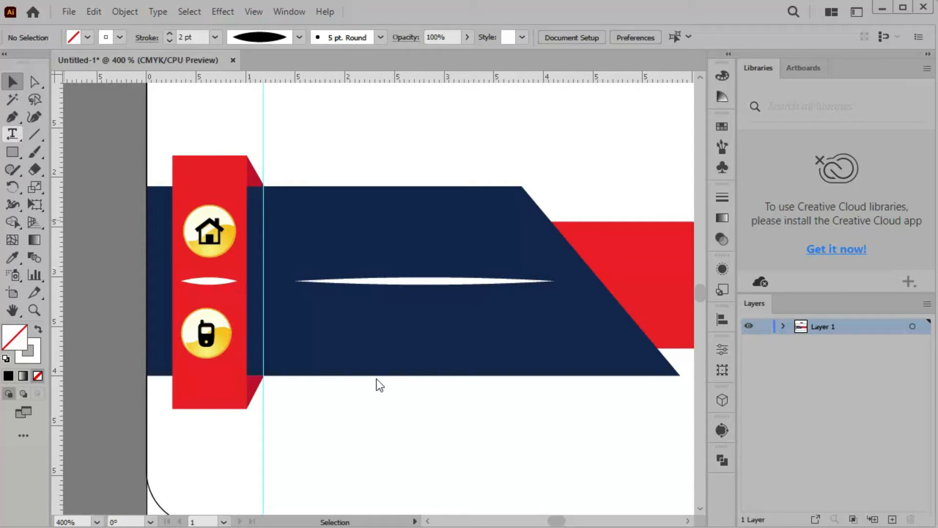
Type the phone number beside the phone icon and make it white
left_click(344, 337)
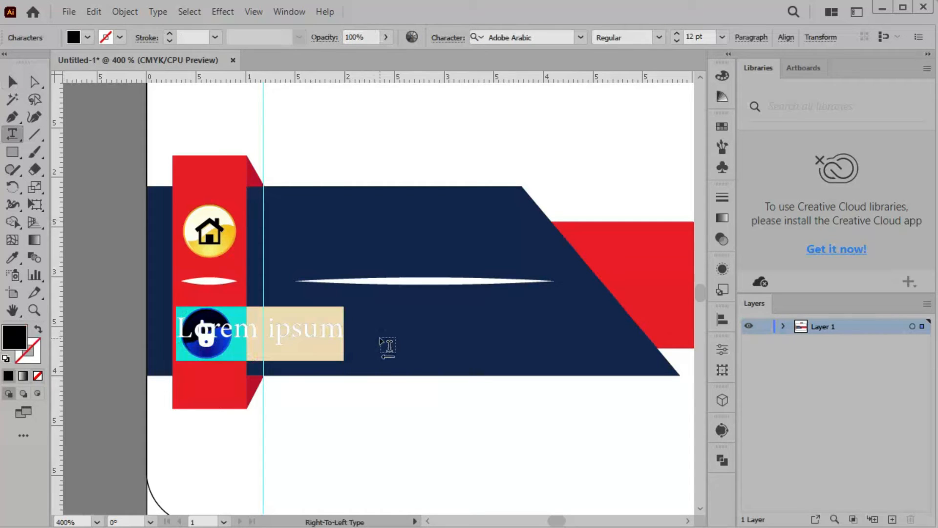
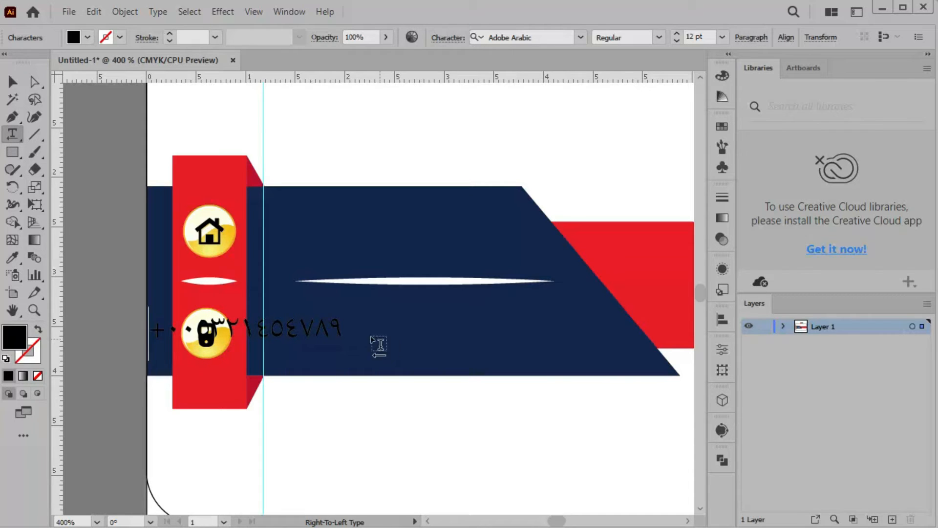
key("ctrl+a")
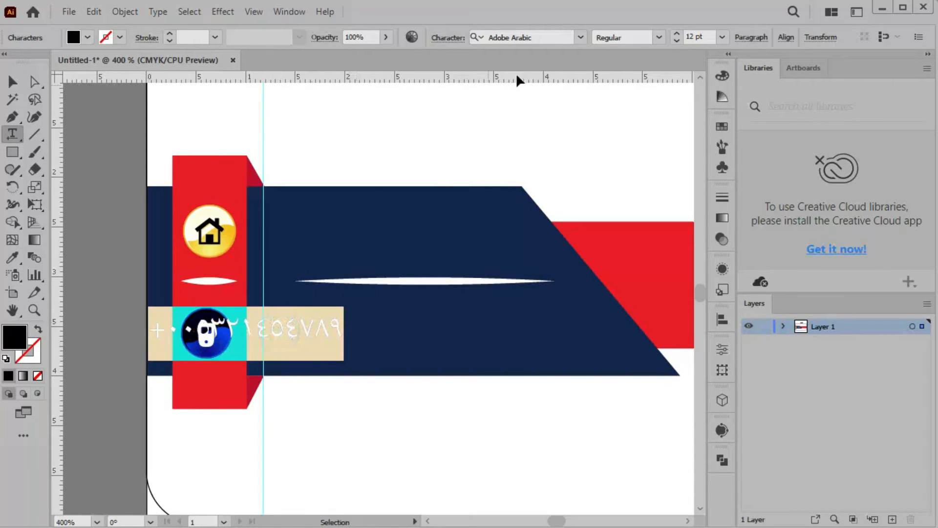
left_click(87, 37)
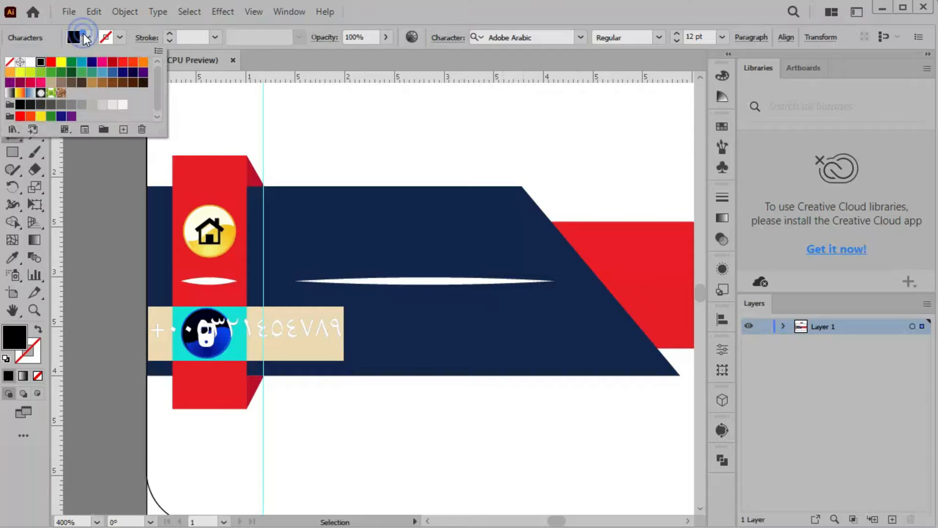
left_click(29, 62)
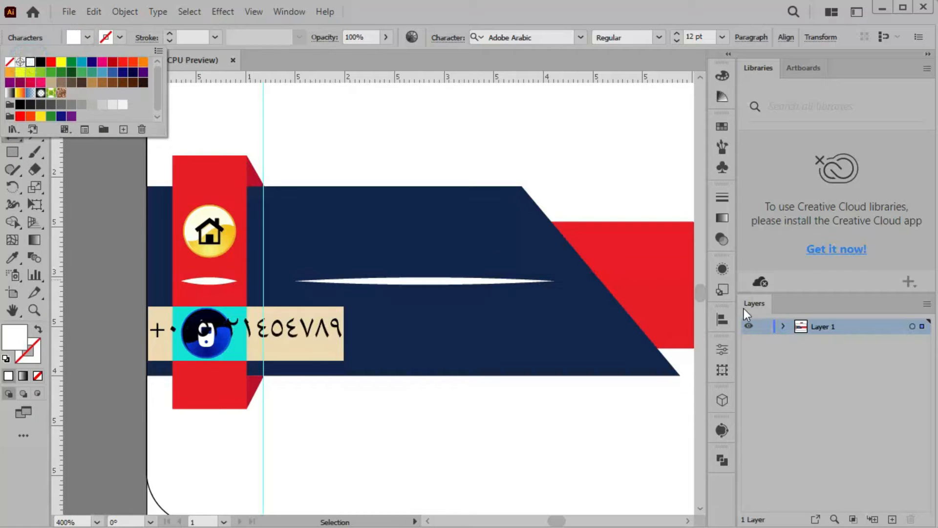
left_click(723, 346)
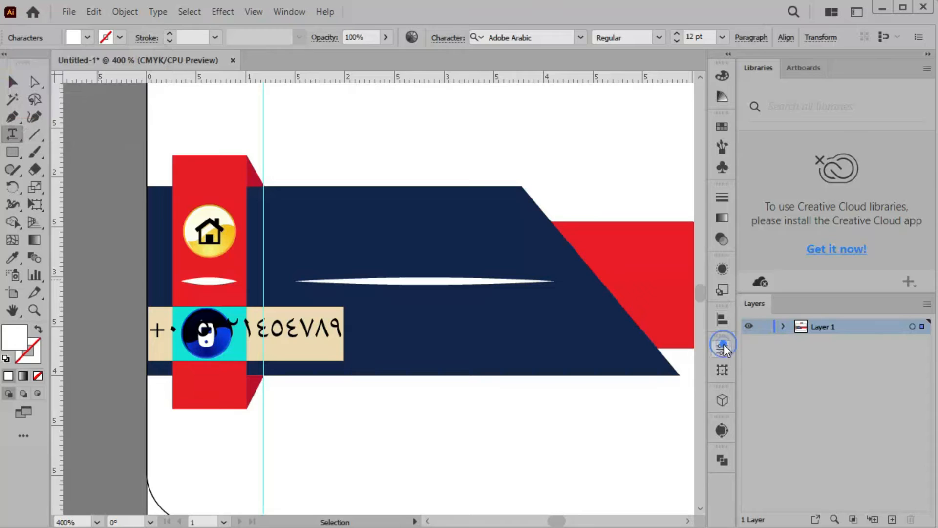
Set the phone number in Modern No. 20 and move it right beside the phone icon
left_click(722, 347)
left_click(687, 359)
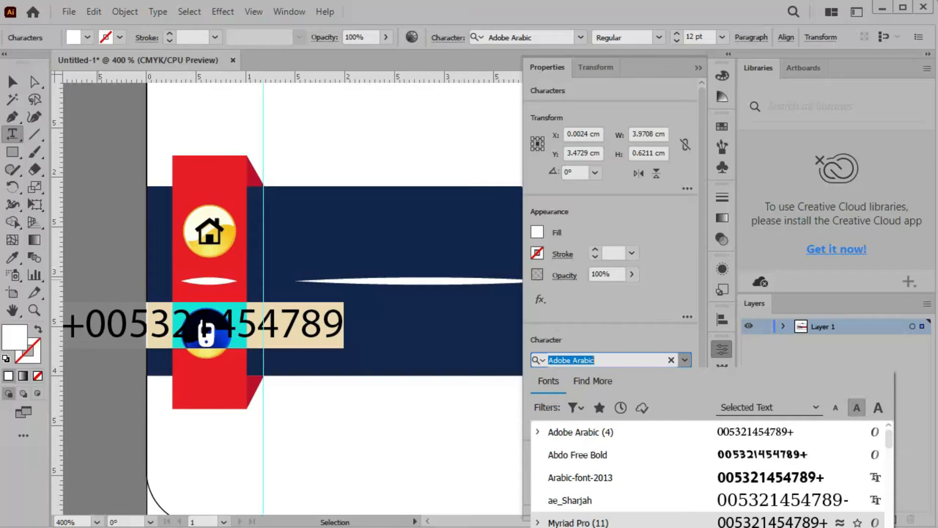
left_click(586, 527)
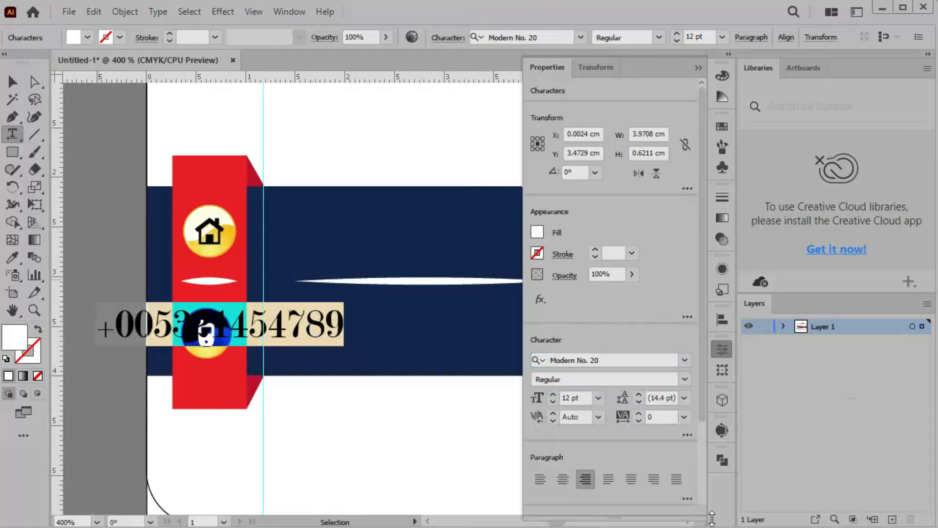
left_click(12, 81)
left_click_drag(327, 320, 472, 337)
left_click(699, 68)
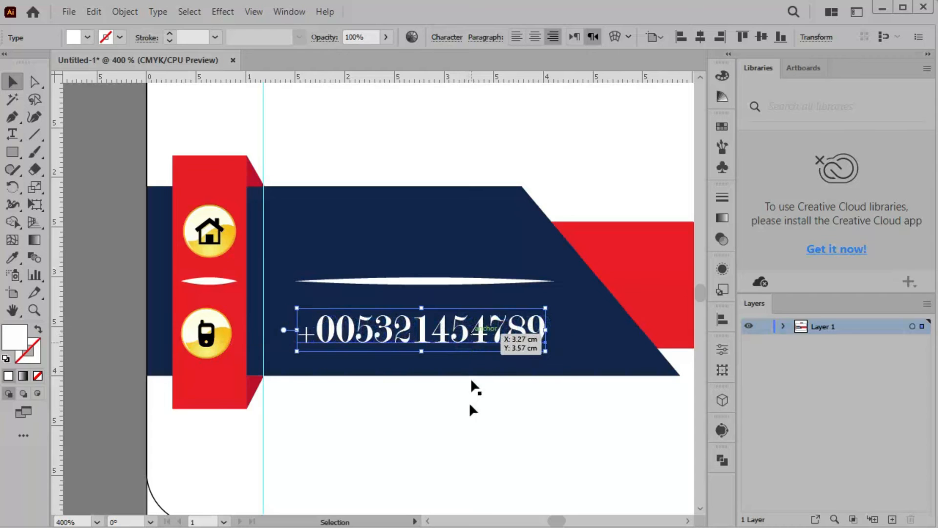
left_click(447, 442)
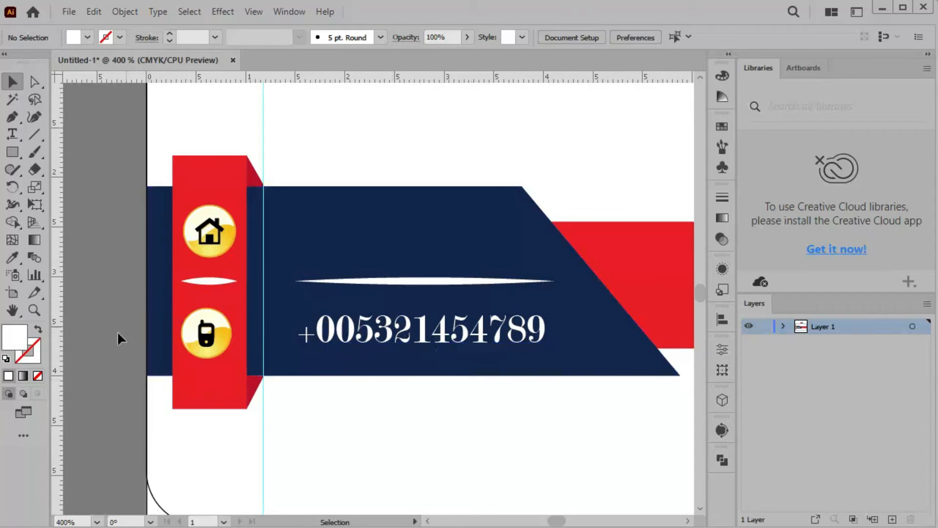
Type the Arabic address on the navy band, make it white and nudge it into place
left_click(15, 133)
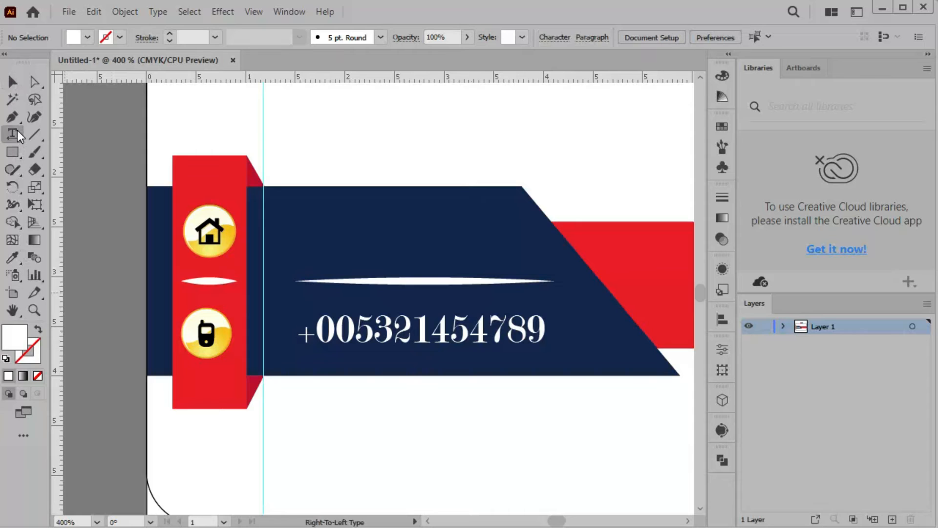
left_click(492, 236)
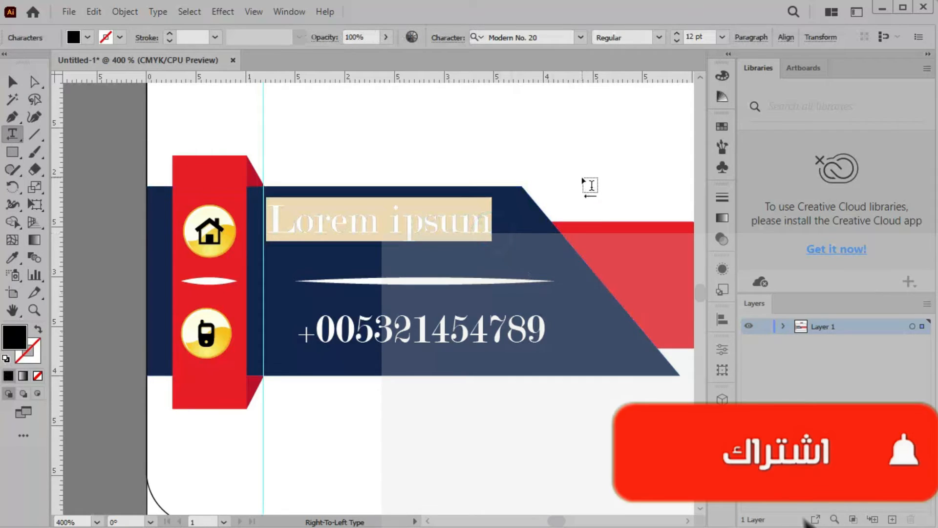
type("حي ال")
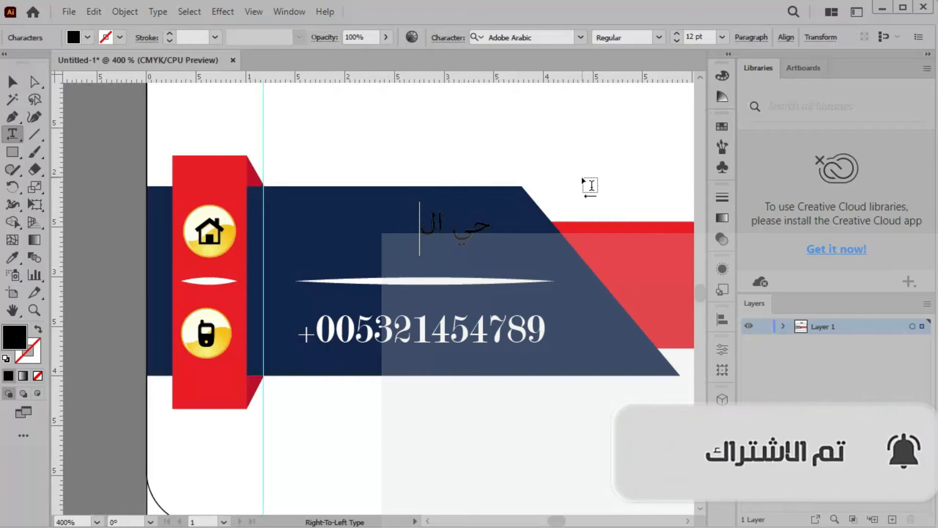
type("زياد")
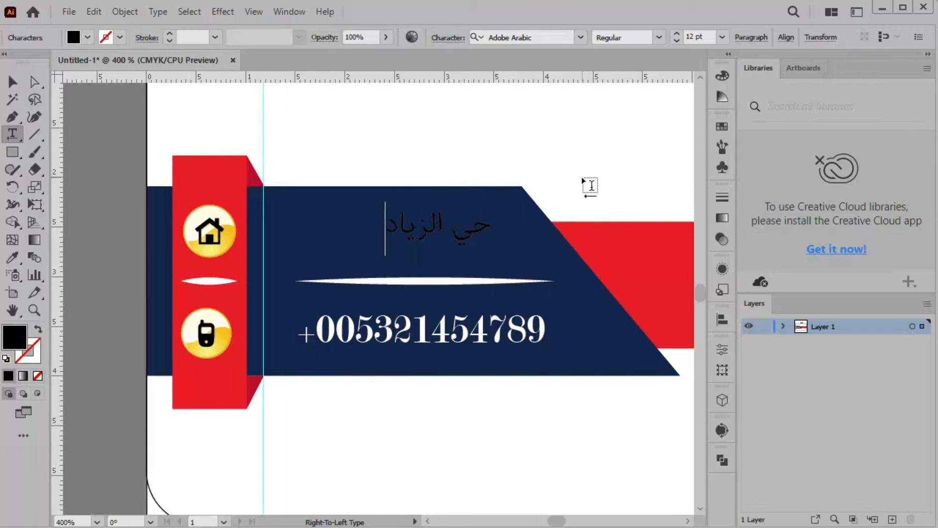
type("ية بوهران")
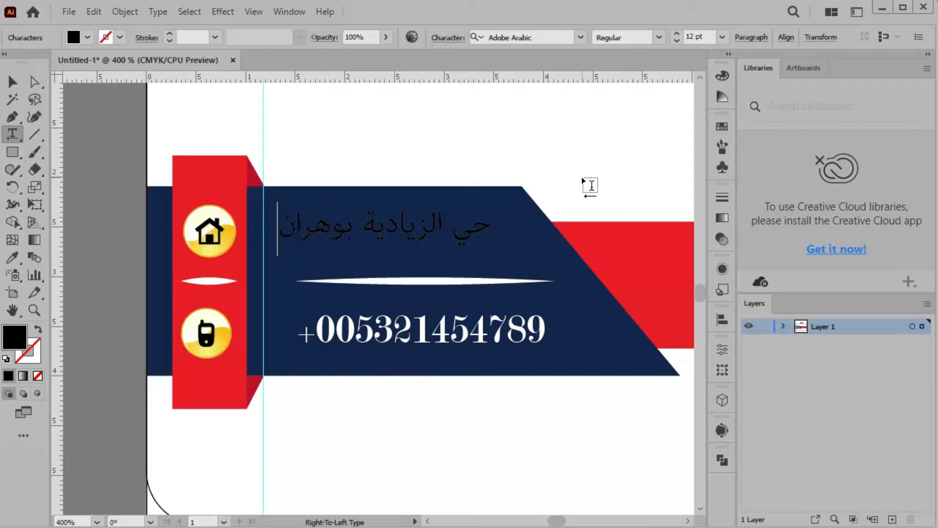
triple_click(424, 233)
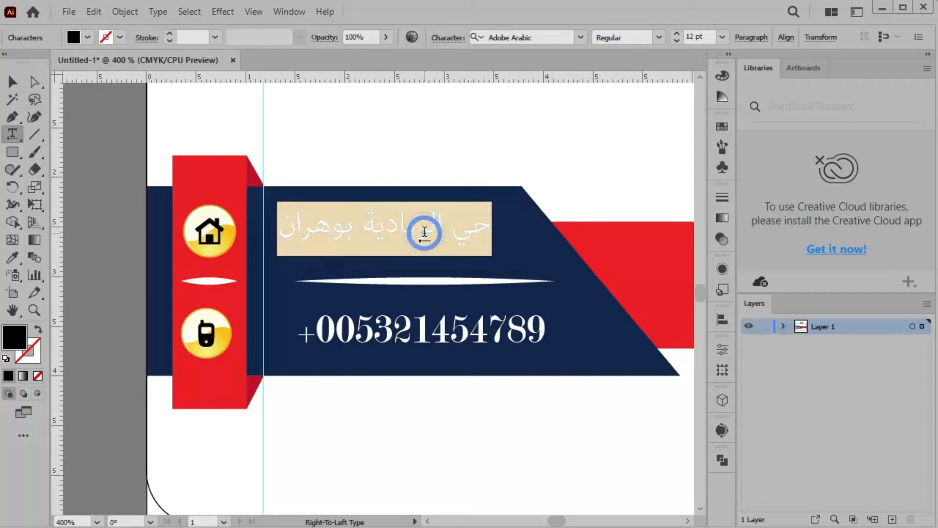
left_click(88, 38)
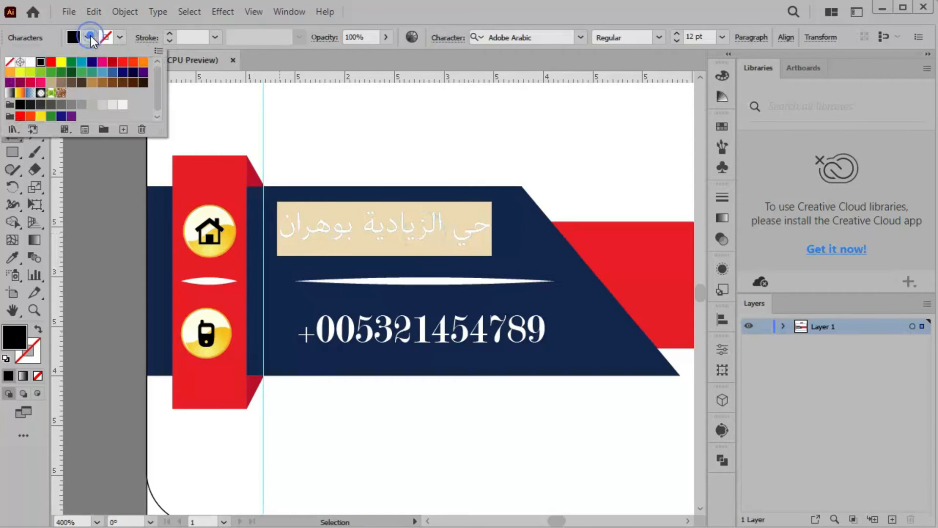
left_click(30, 61)
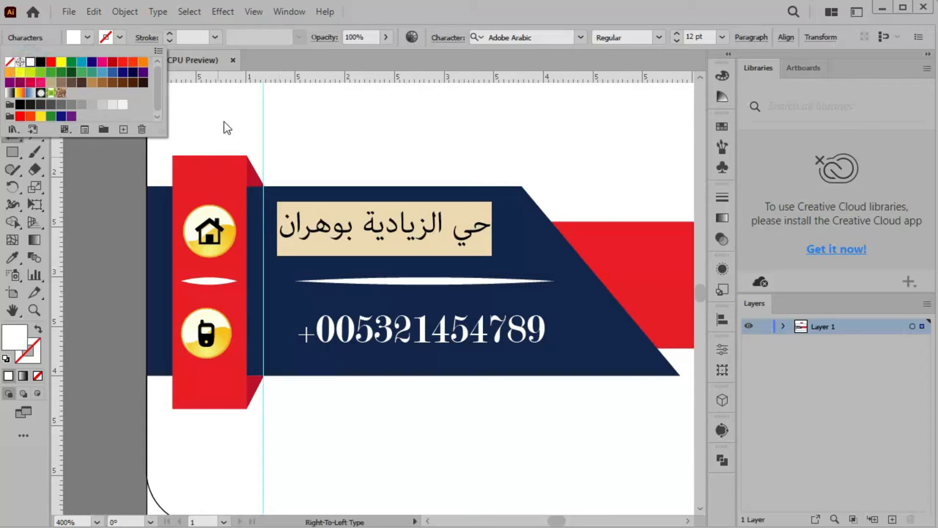
left_click(228, 109)
key("Escape")
left_click_drag(370, 240, 400, 250)
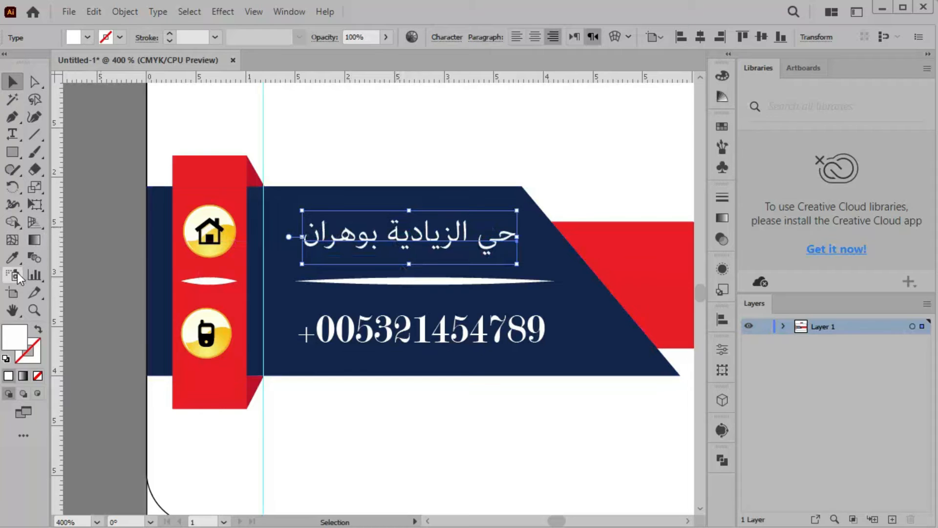
Set the Arabic address in Abdo Free Bold and fit the card in the window
triple_click(413, 234)
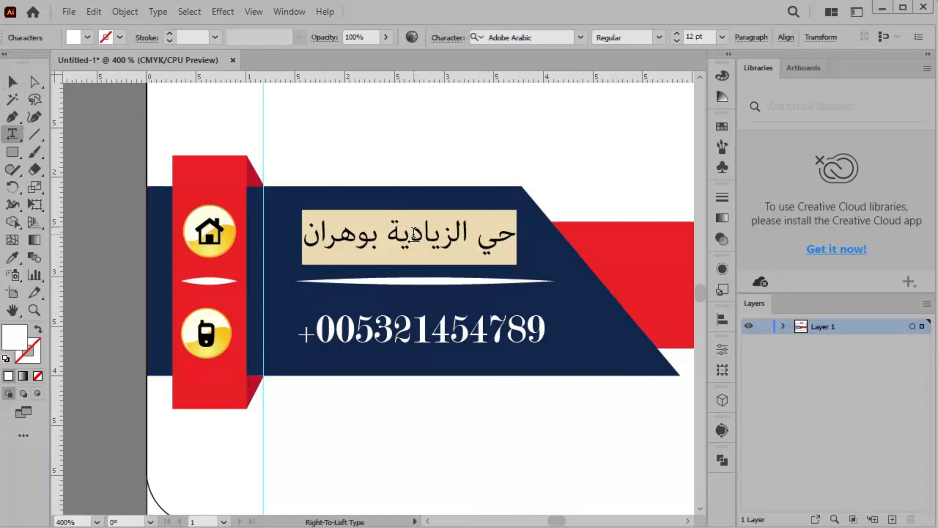
left_click(728, 351)
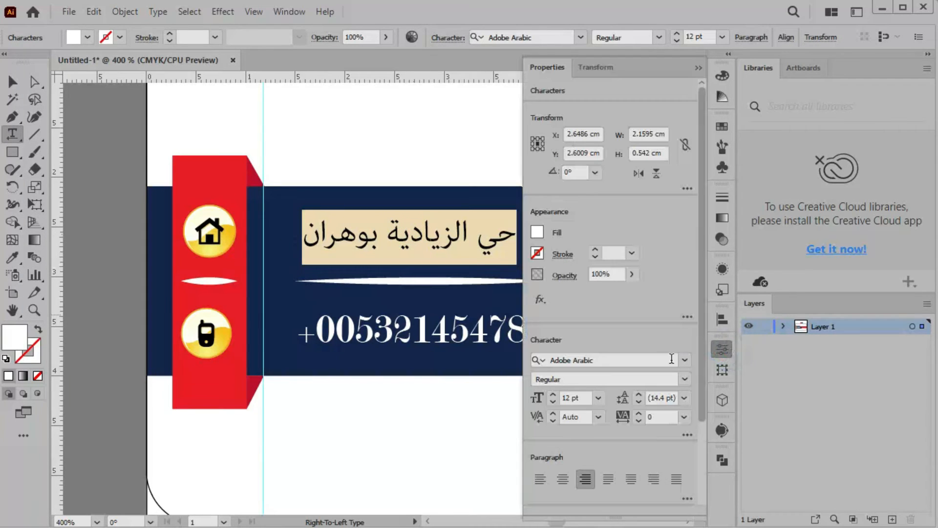
left_click(686, 361)
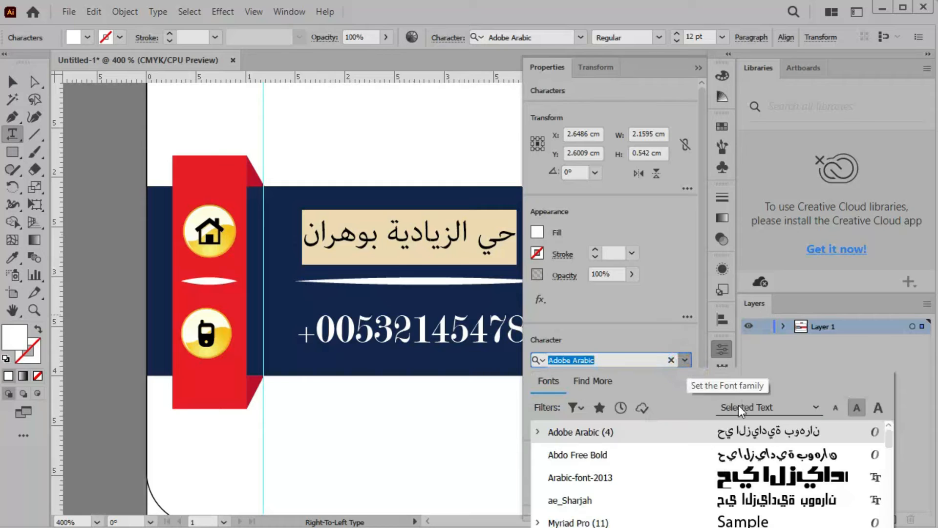
left_click(775, 452)
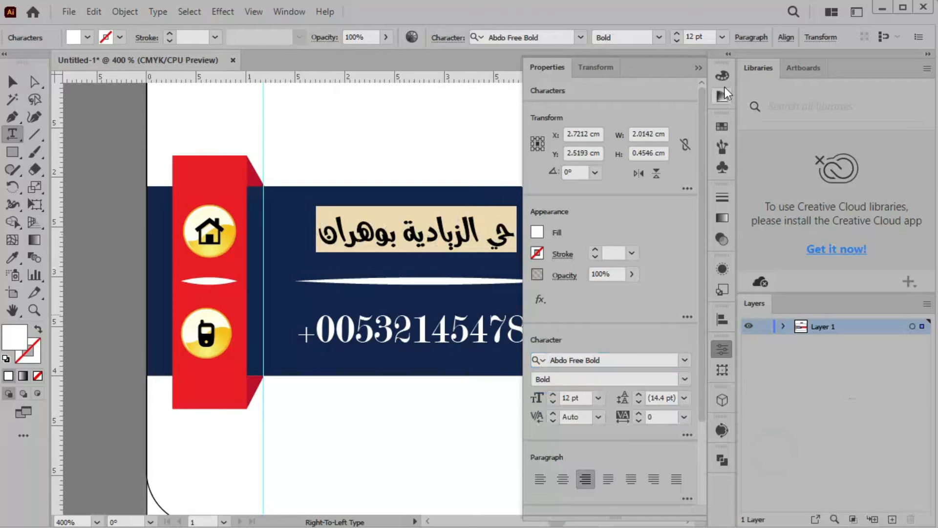
left_click(696, 67)
left_click(12, 82)
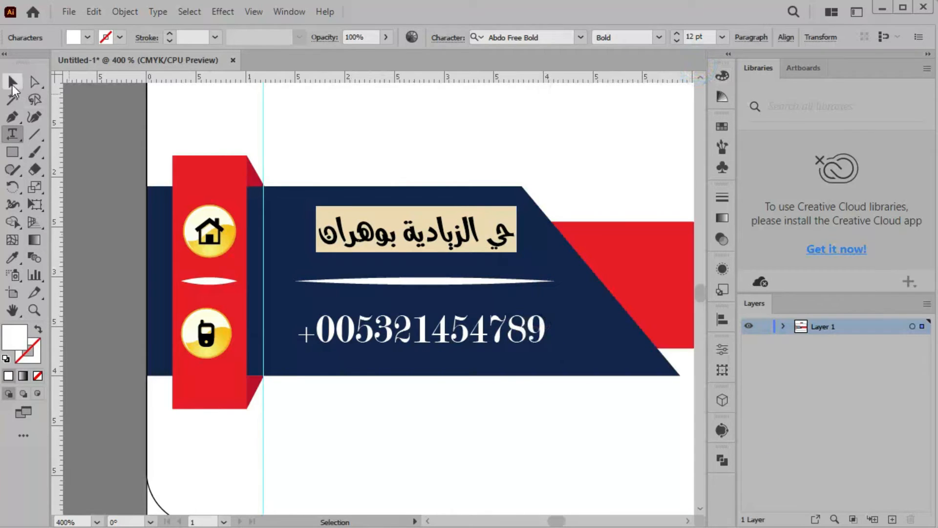
left_click(398, 112)
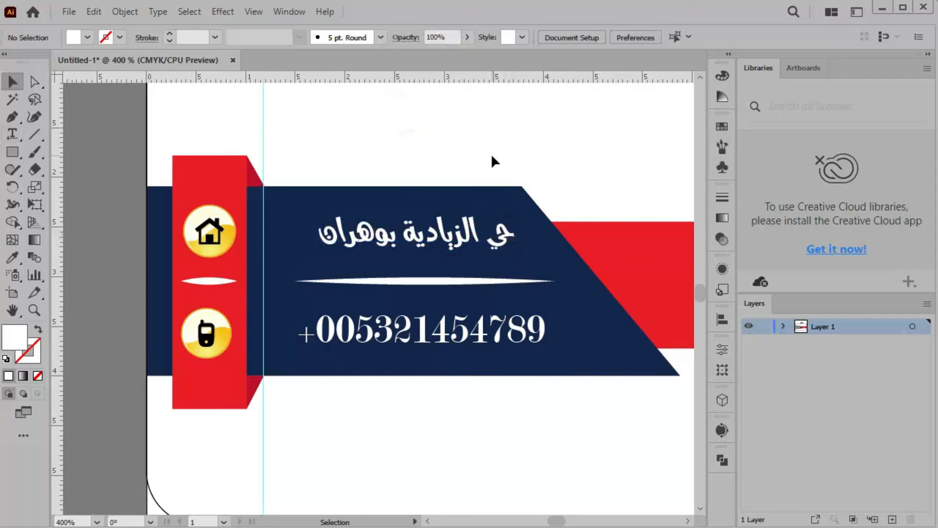
key("ctrl+0")
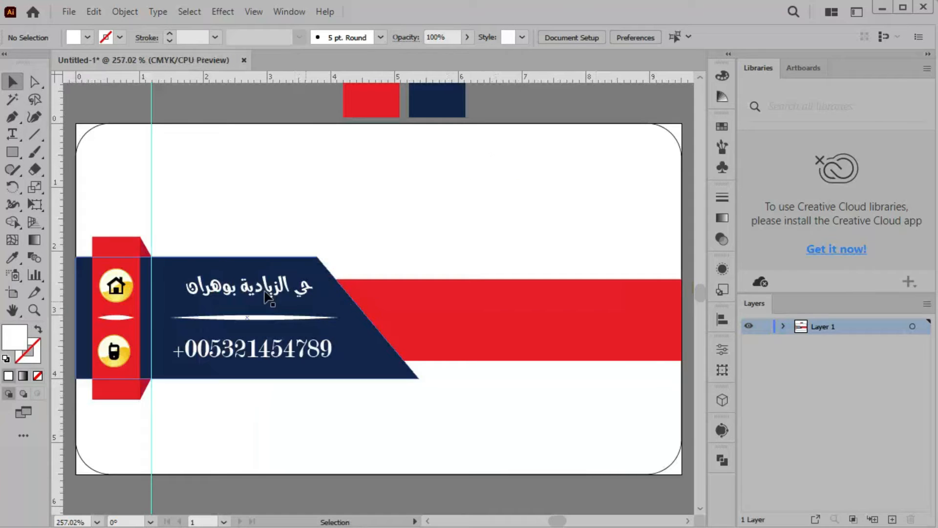
Enlarge the Arabic address and shift it and the phone number left to line up with the divider
scroll(264, 293, "up", 4)
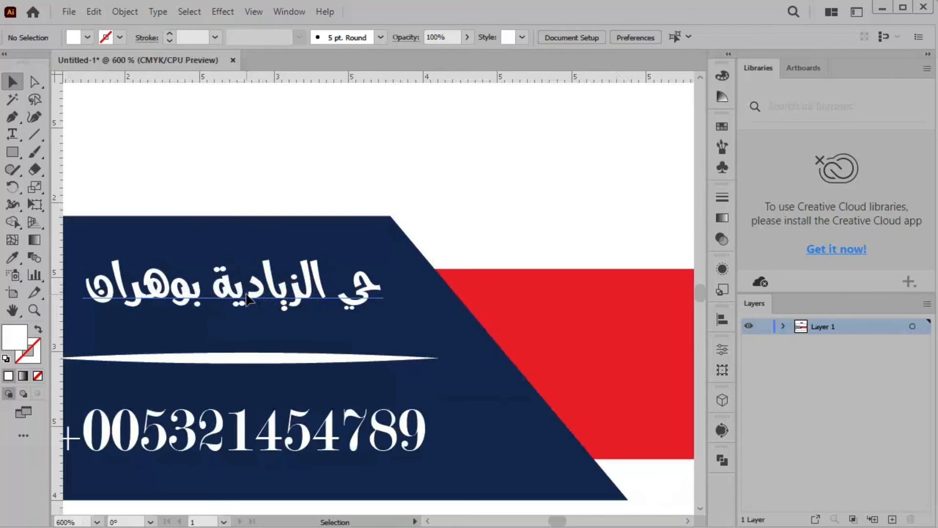
left_click(351, 286)
left_click_drag(383, 313, 442, 317)
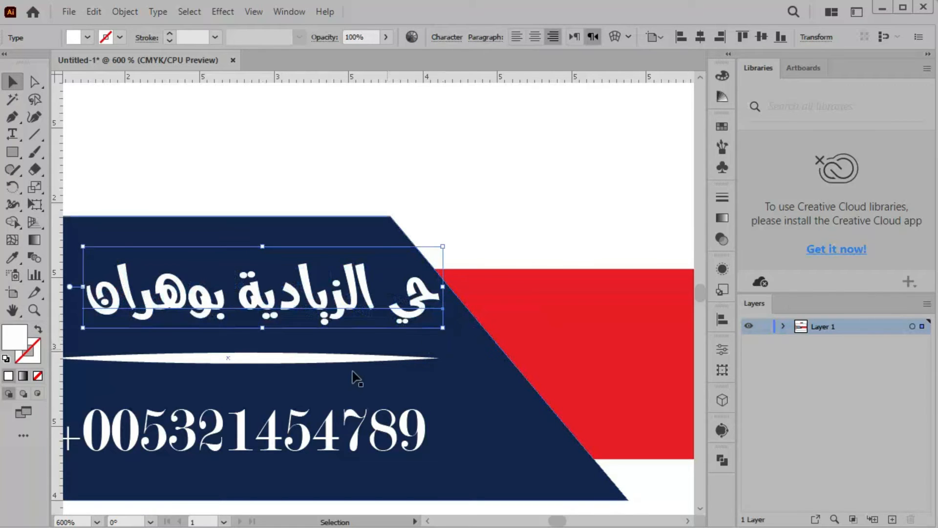
left_click_drag(252, 382, 394, 376)
mouse_move(413, 298)
left_mouse_down()
mouse_move(363, 301)
mouse_move(418, 301)
left_mouse_up()
left_click_drag(370, 436, 356, 440)
left_click(461, 131)
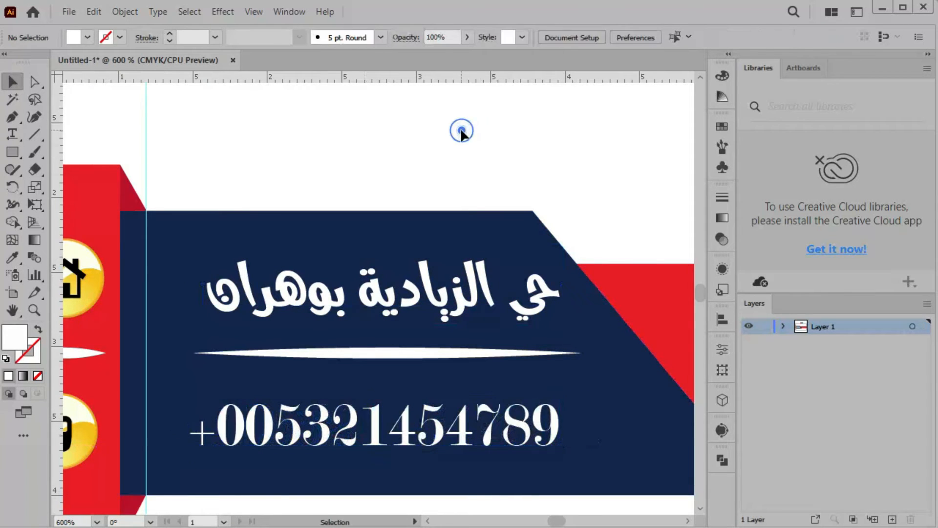
left_click_drag(383, 302, 372, 301)
left_click(361, 153)
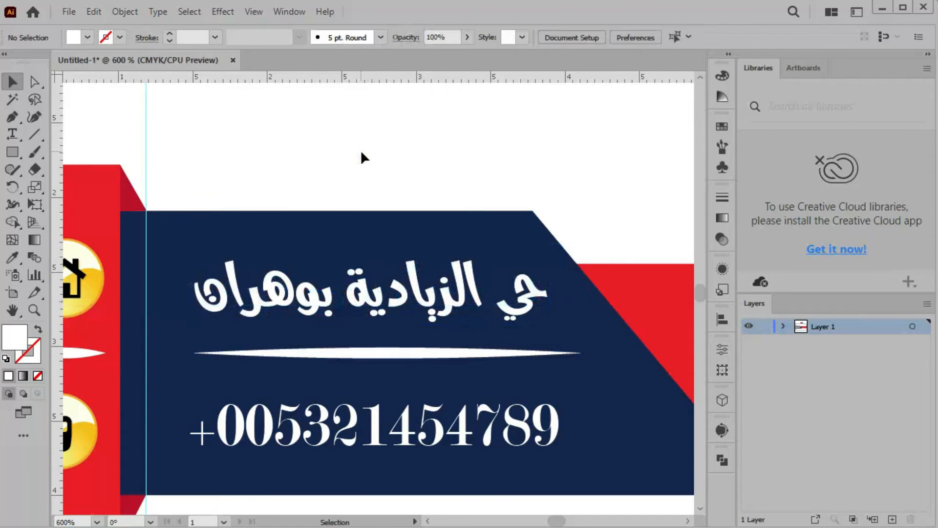
key("ctrl+0")
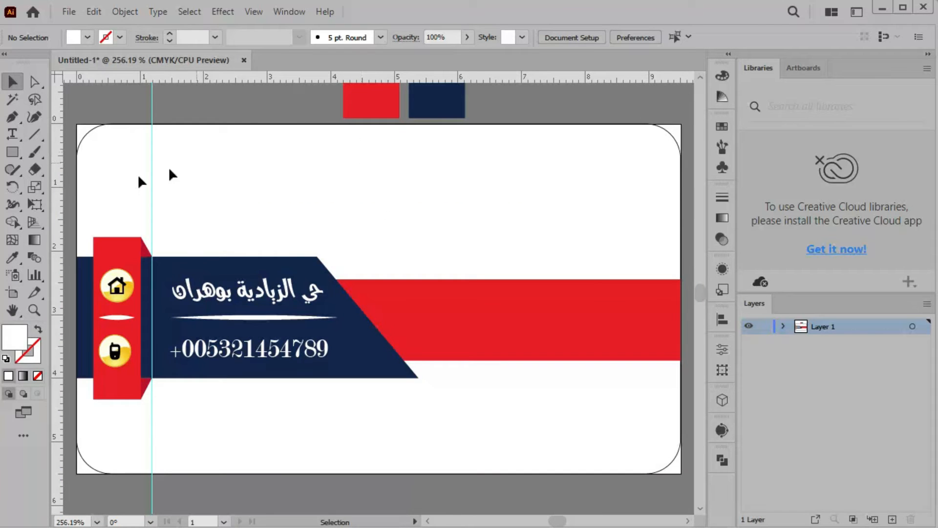
Type the white Arabic heading 'قطع غيار الدراجات النارية' on the red band
left_click(13, 134)
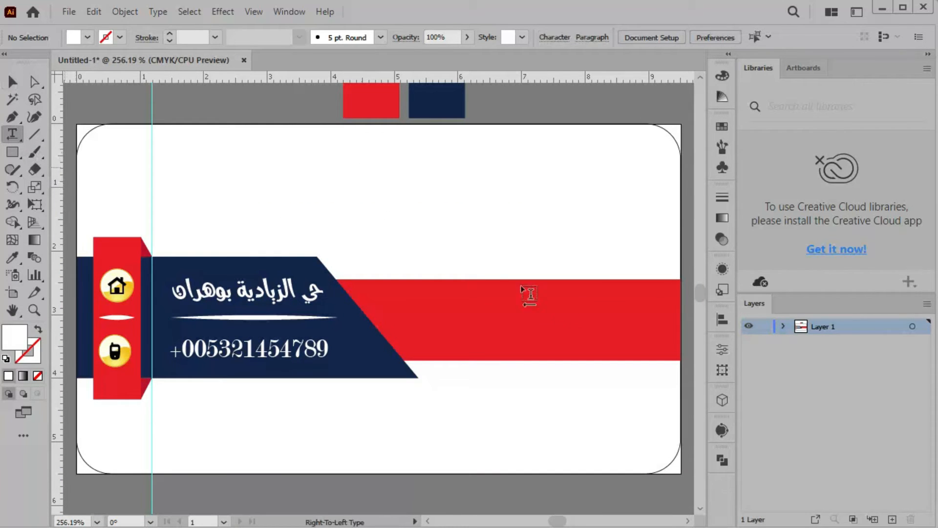
left_click(597, 306)
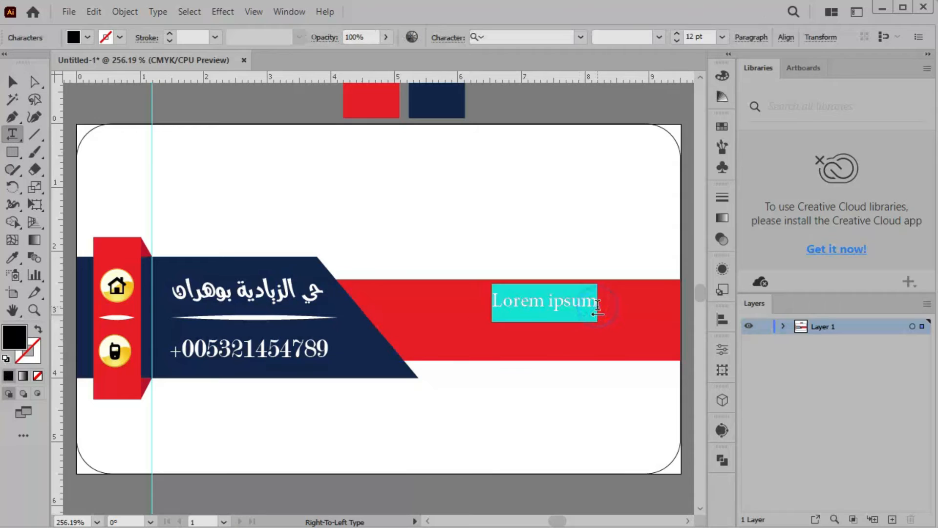
left_click(89, 38)
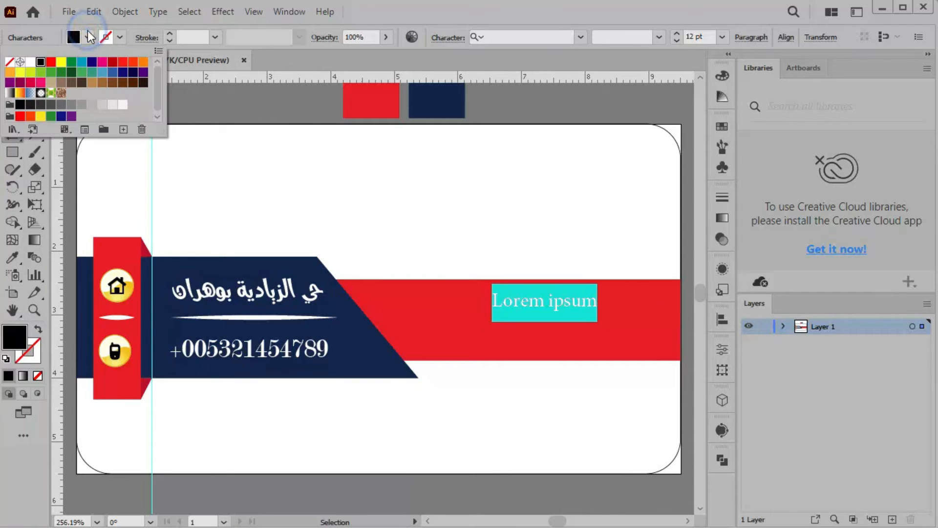
left_click(30, 62)
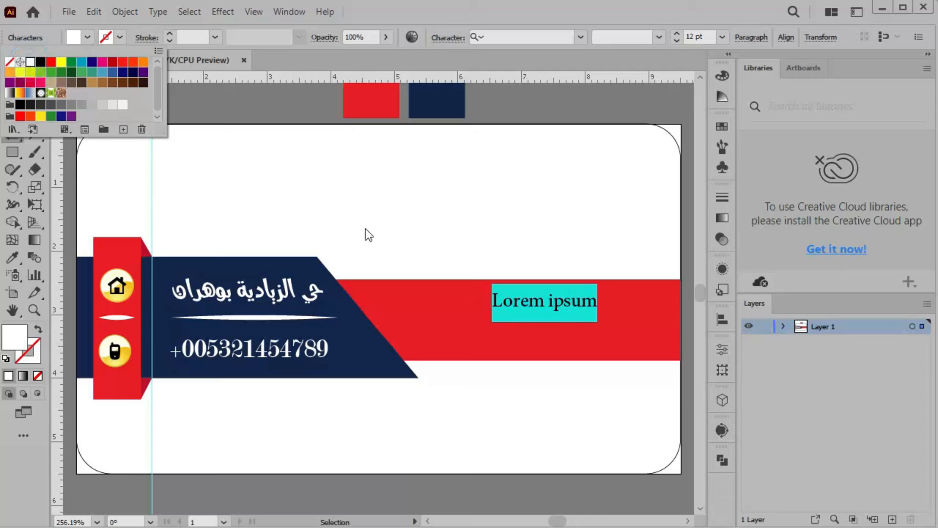
type("ق")
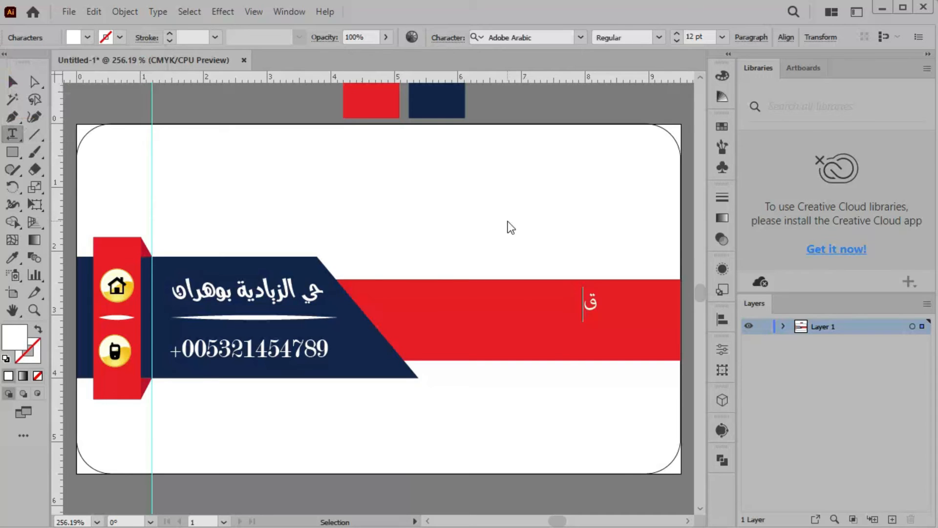
type("طع غيار الدرا")
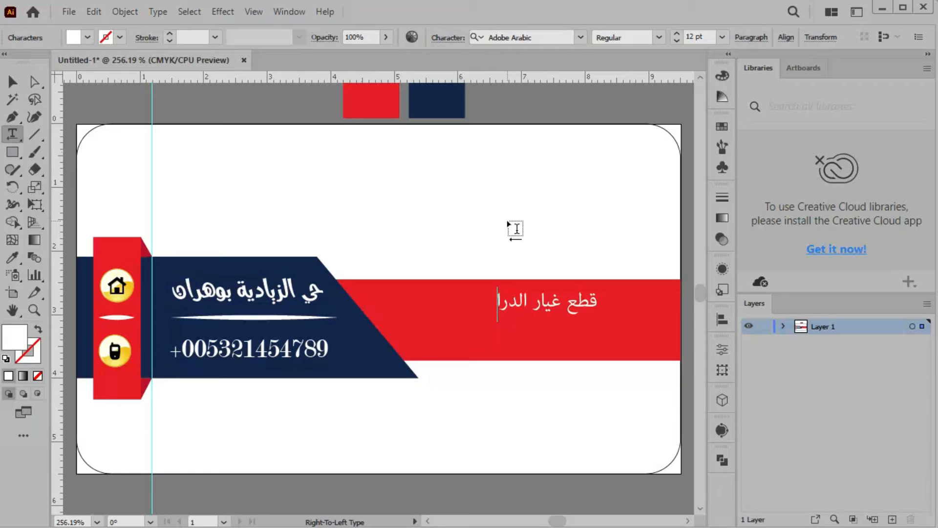
type("جات النارية")
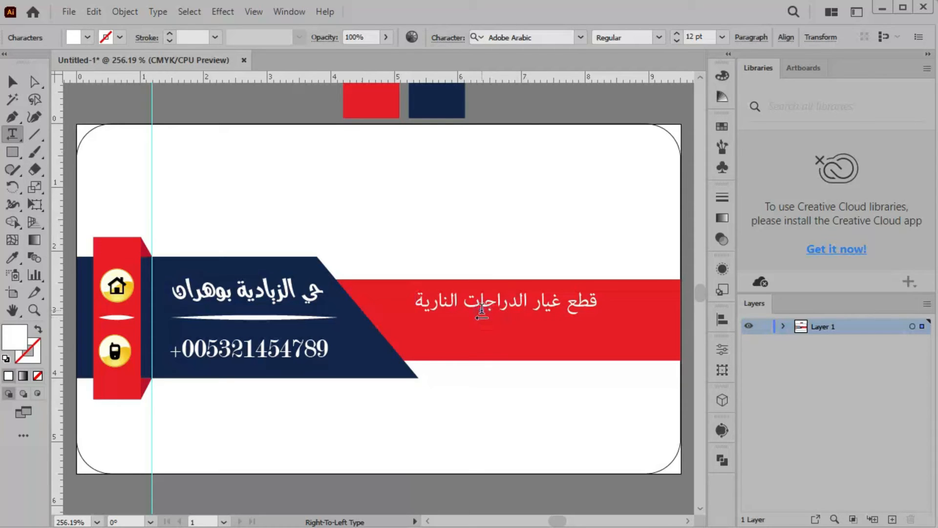
Copy the left text's style onto the heading with the Eyedropper and enlarge it
triple_click(481, 309)
left_click(13, 257)
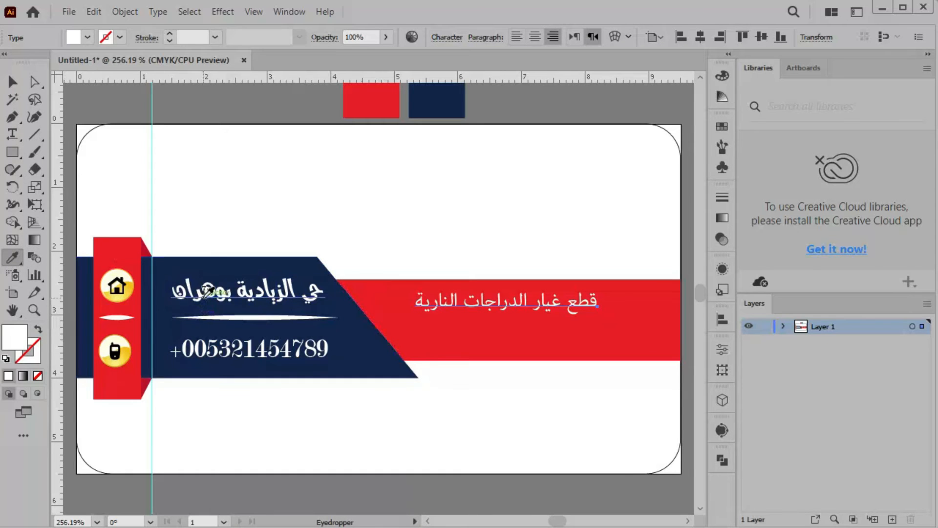
left_click(208, 294)
key("v")
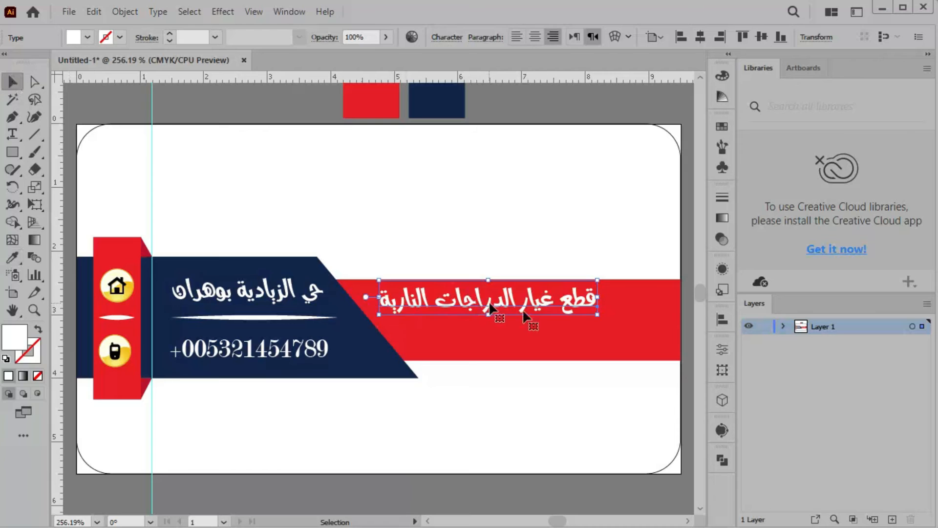
left_click_drag(597, 312, 651, 334)
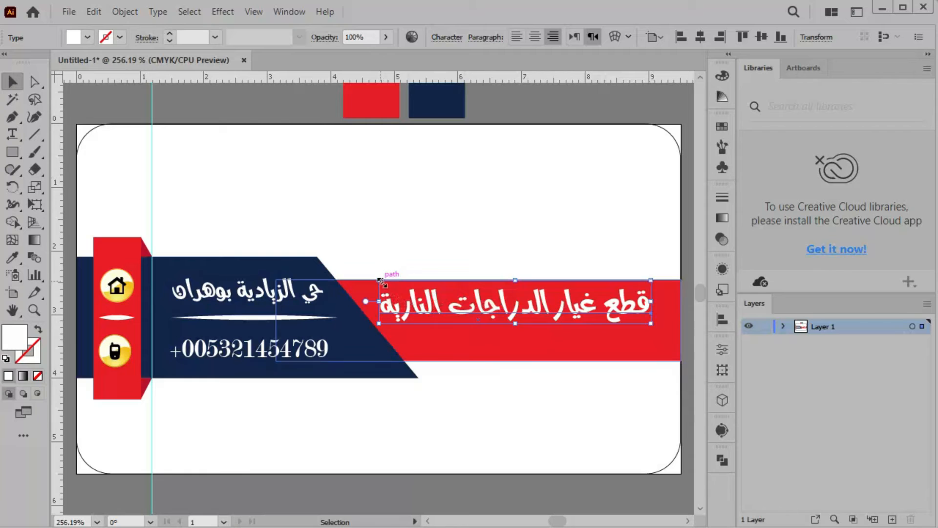
left_click_drag(379, 281, 415, 285)
left_click(564, 209)
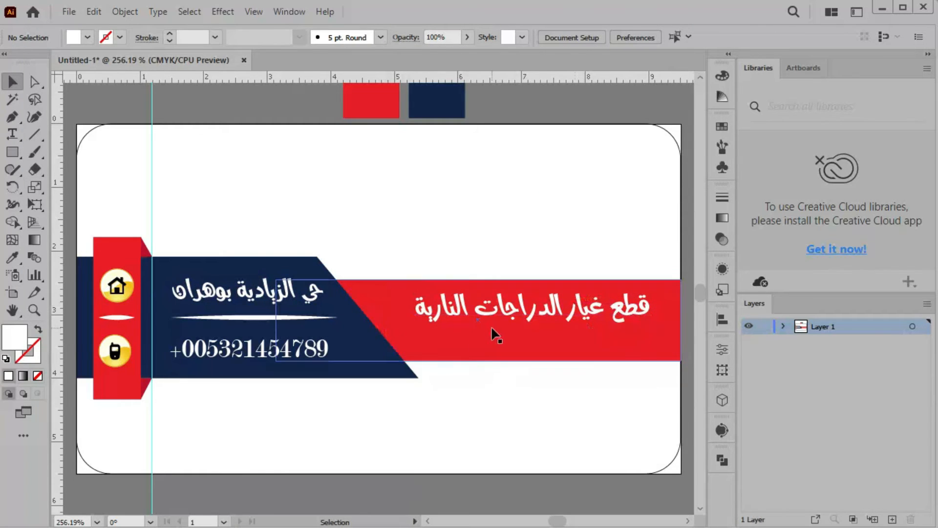
left_click(13, 134)
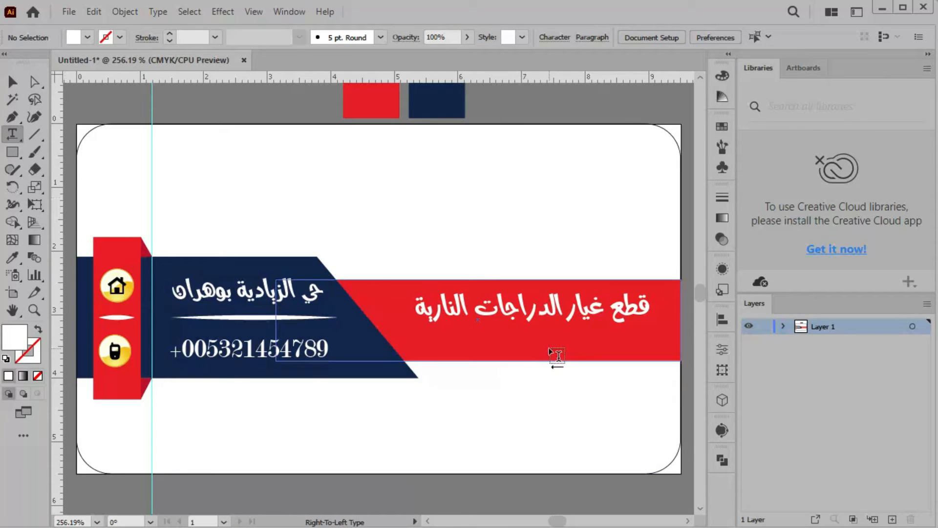
Type a second Arabic line naming the owner below the heading and make it white
left_click(557, 356)
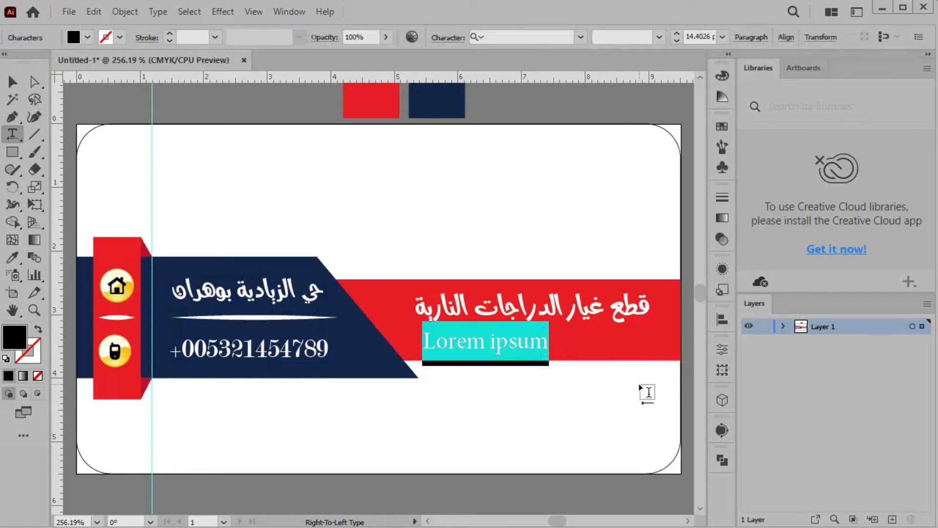
type("عند")
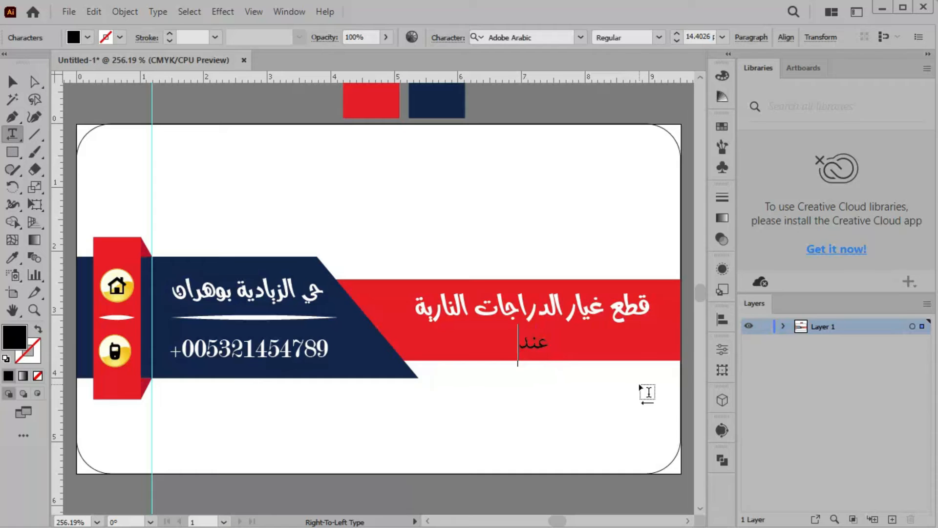
type(" خال")
double_click(504, 345)
key("ctrl+a")
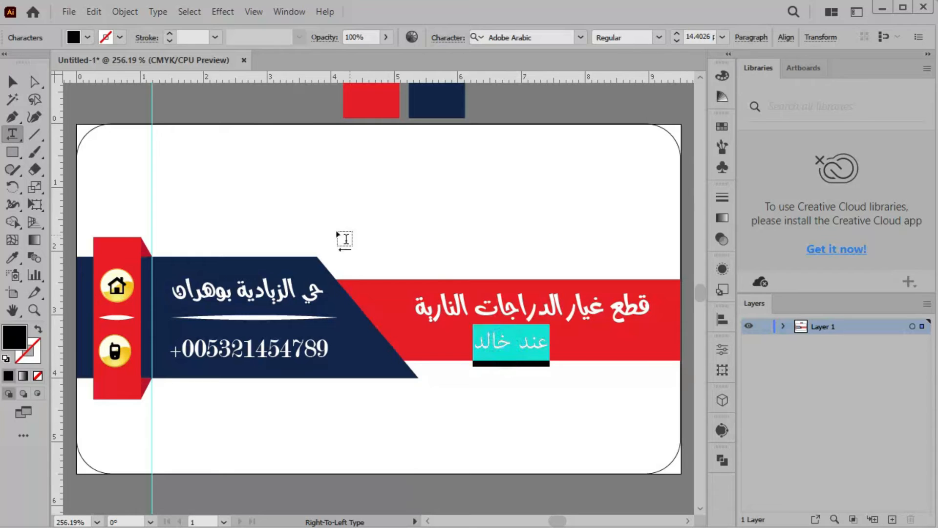
left_click(85, 39)
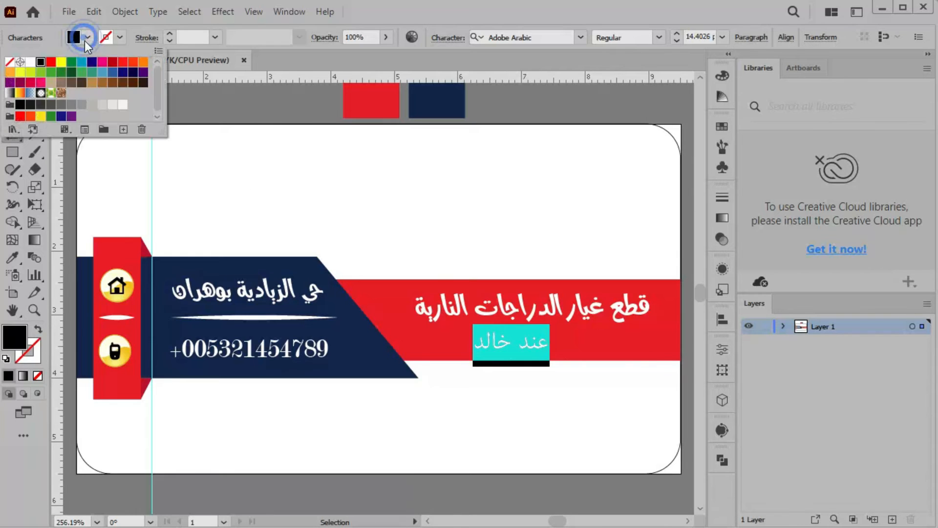
left_click(30, 62)
left_click(221, 99)
key("Escape")
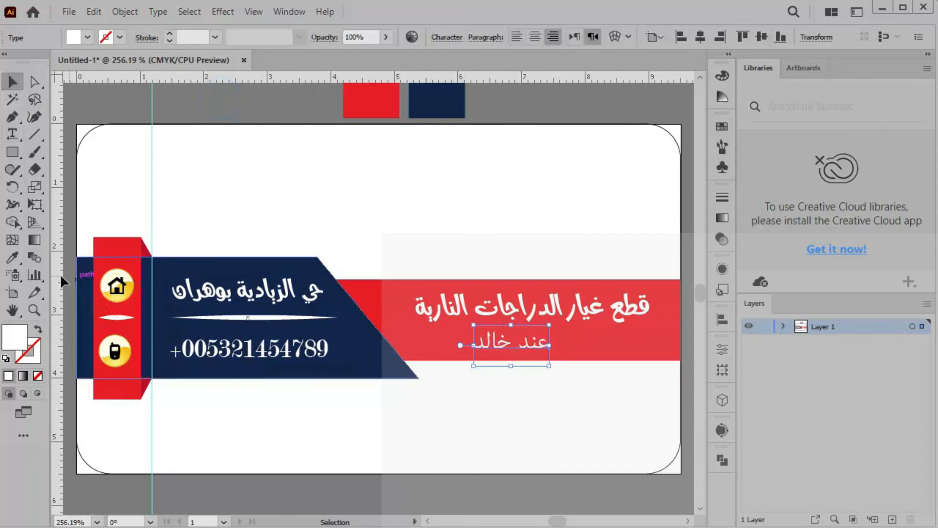
Match the second line to the heading's style with the Eyedropper and shift it slightly right
left_click(12, 257)
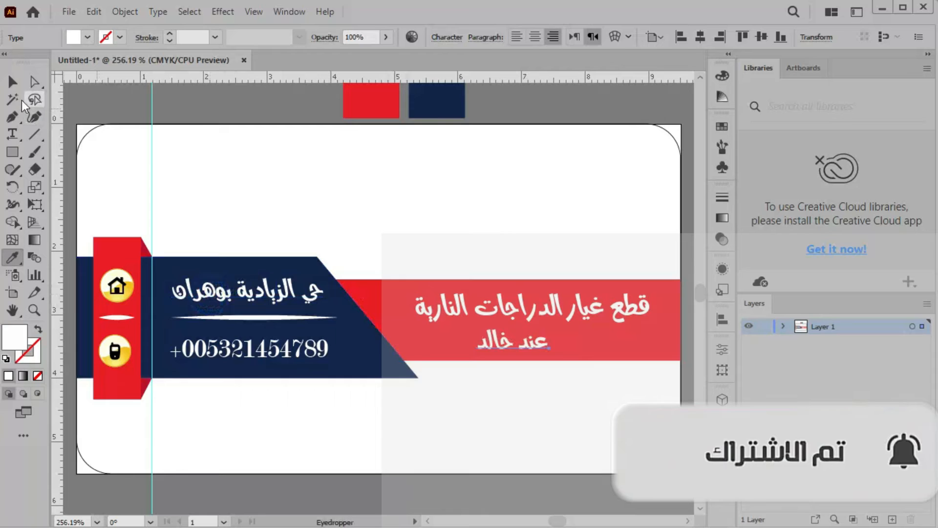
left_click(16, 86)
mouse_move(547, 347)
left_mouse_down()
mouse_move(562, 343)
mouse_move(550, 346)
left_mouse_up()
left_click(565, 434)
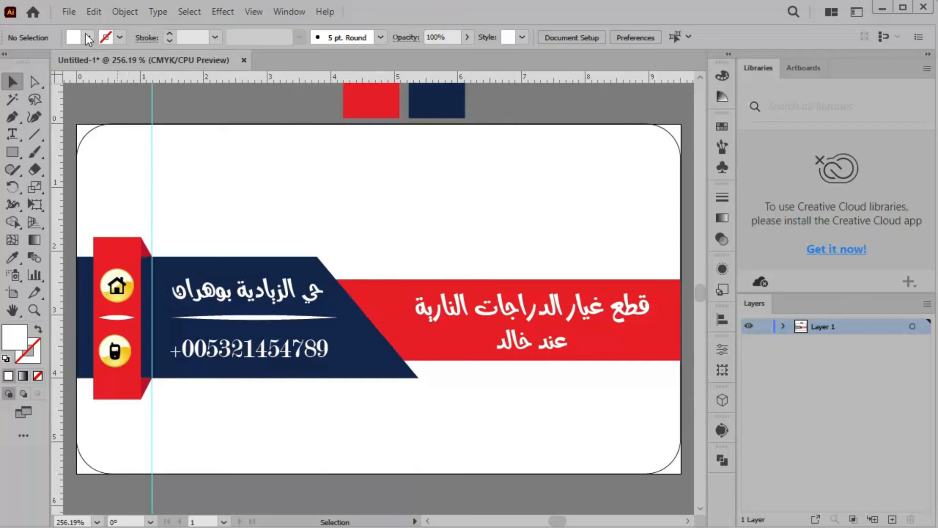
left_click(69, 12)
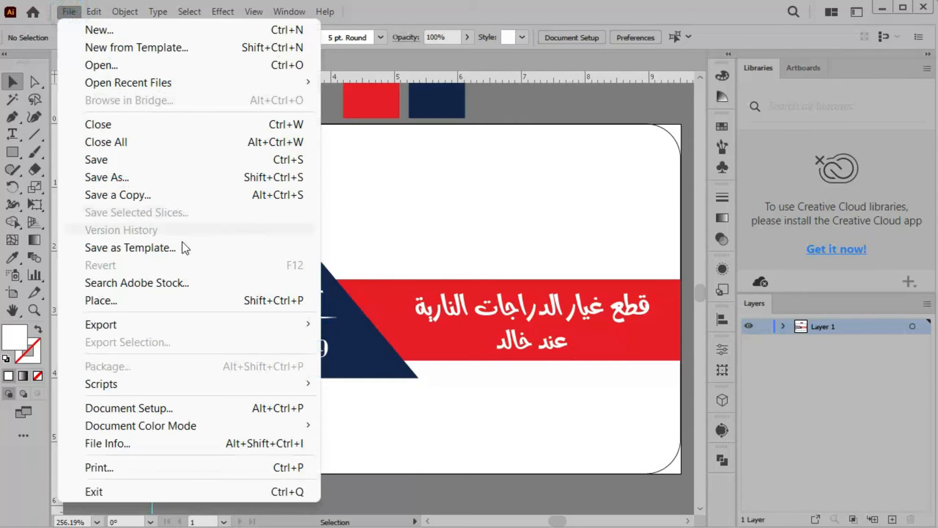
Place the SYM logo image onto the card via File > Place
left_click(197, 295)
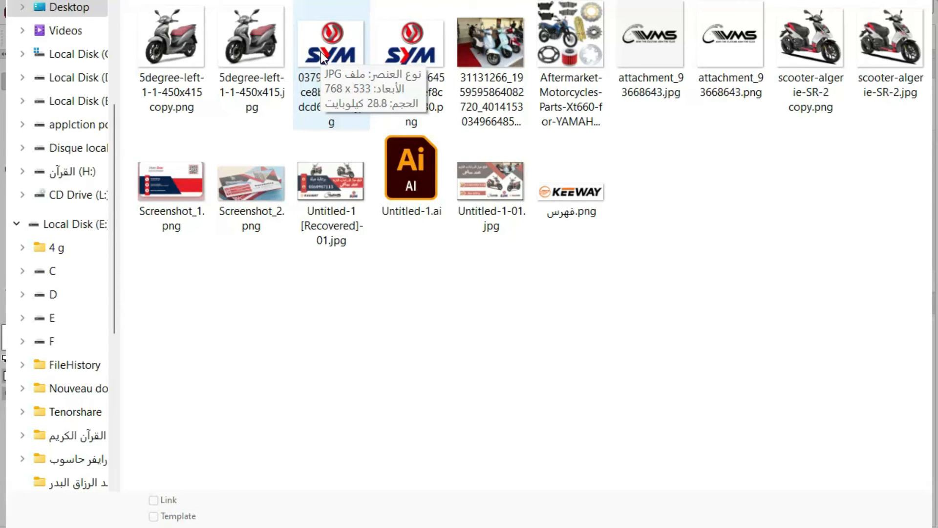
double_click(412, 54)
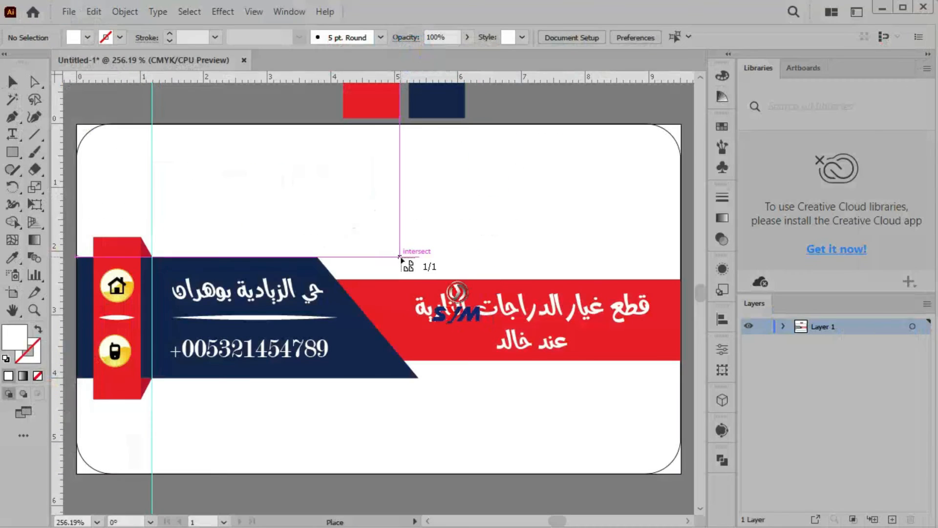
left_click(379, 237)
scroll(474, 364, "down", 4)
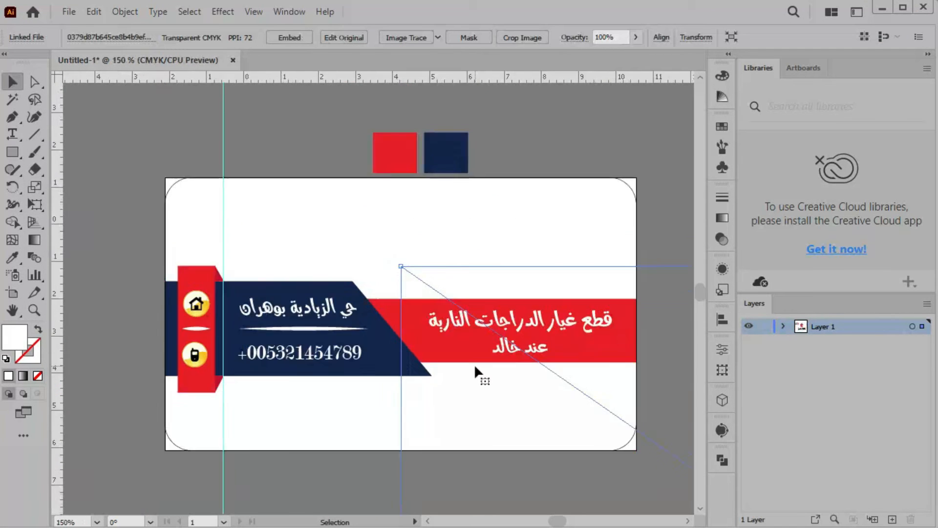
Shrink the SYM logo and move it to the card's lower right corner below the red band
left_click_drag(452, 332, 453, 333)
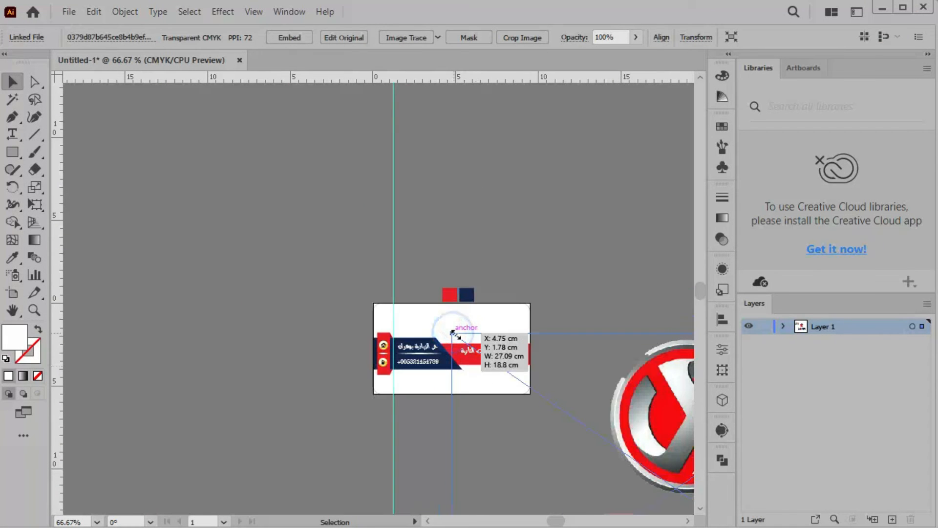
left_click_drag(502, 374, 591, 429)
left_click_drag(656, 480, 240, 189)
left_click_drag(173, 139, 473, 375)
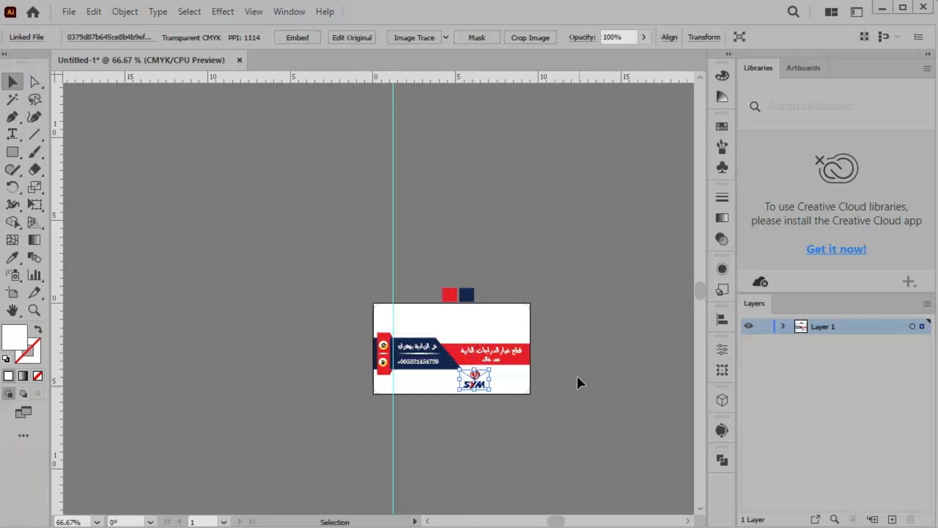
key("ctrl+0")
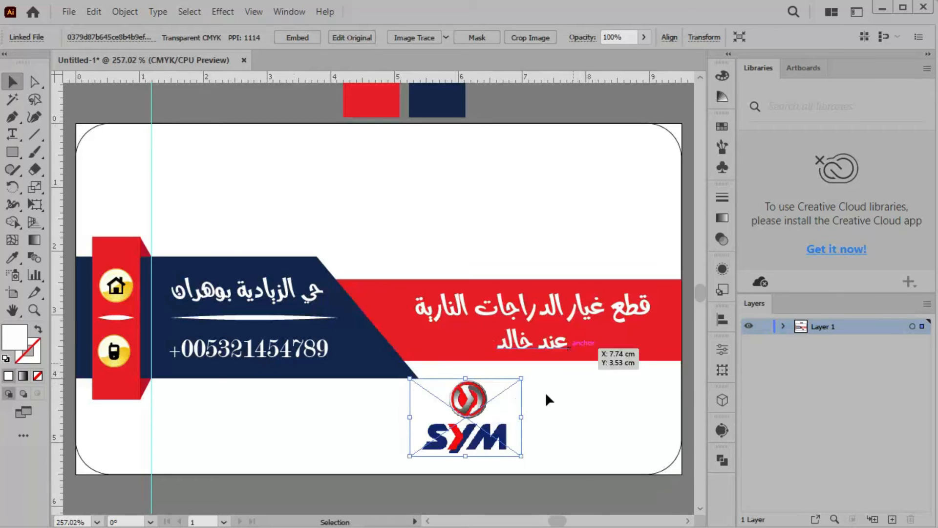
left_click_drag(467, 419, 587, 422)
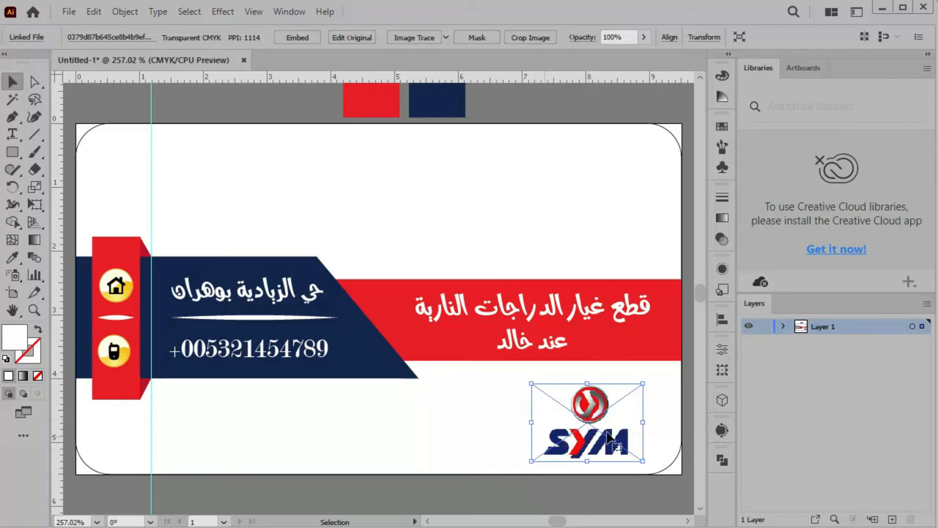
left_click(467, 411)
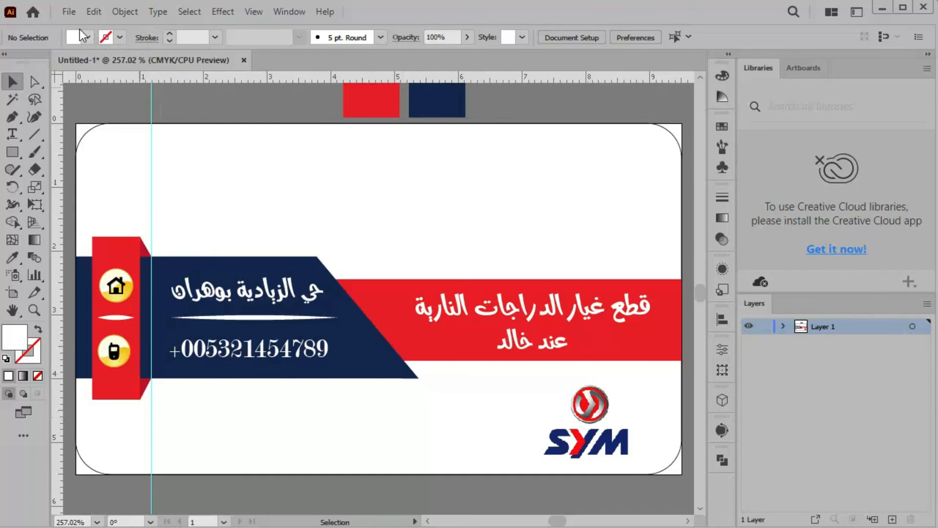
left_click(69, 12)
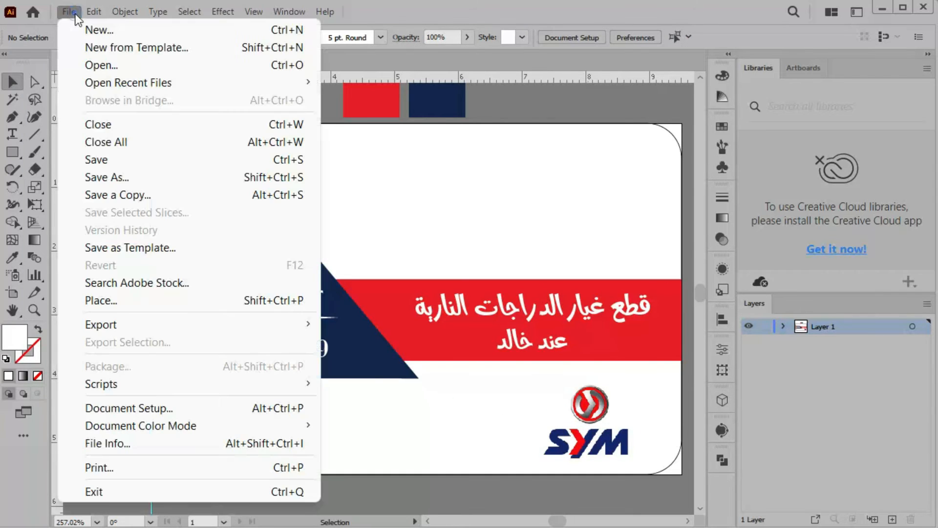
Place the VMS logo PNG onto the card
left_click(231, 310)
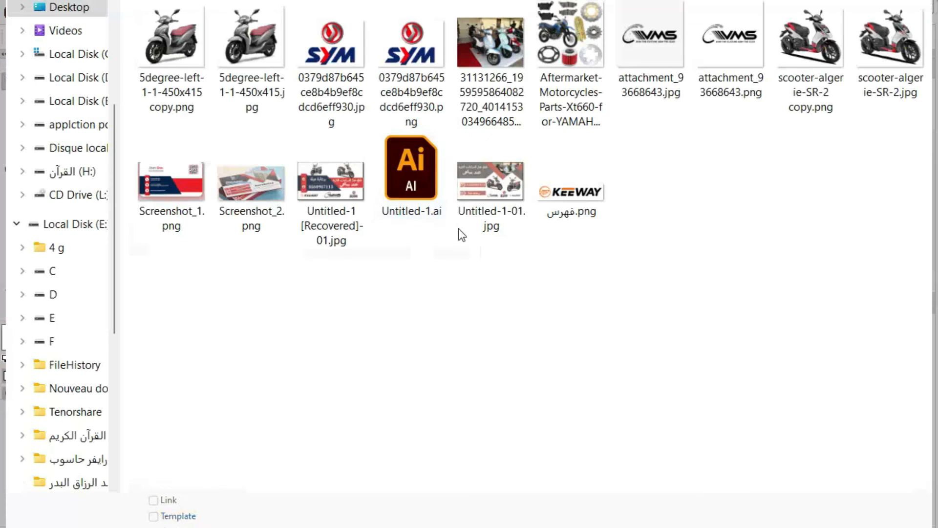
left_click(714, 57)
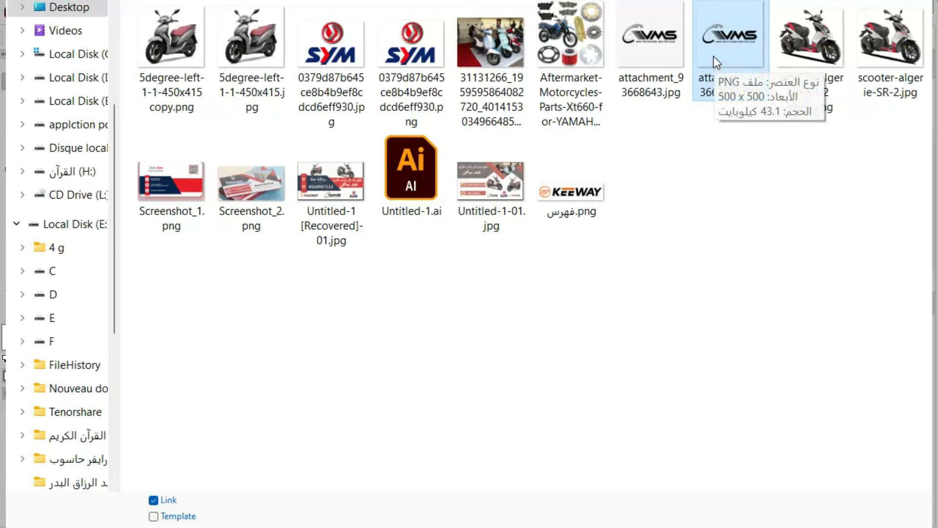
double_click(713, 57)
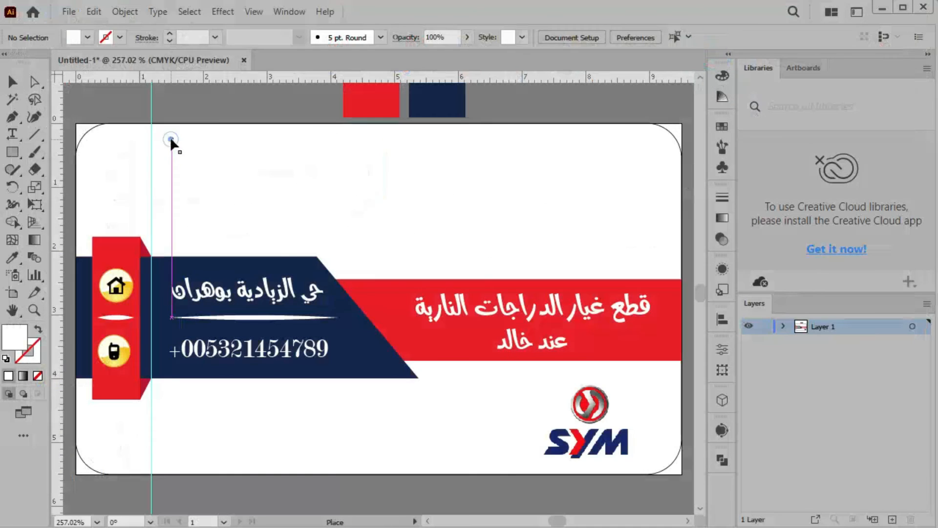
left_click(171, 140)
key("ctrl+1")
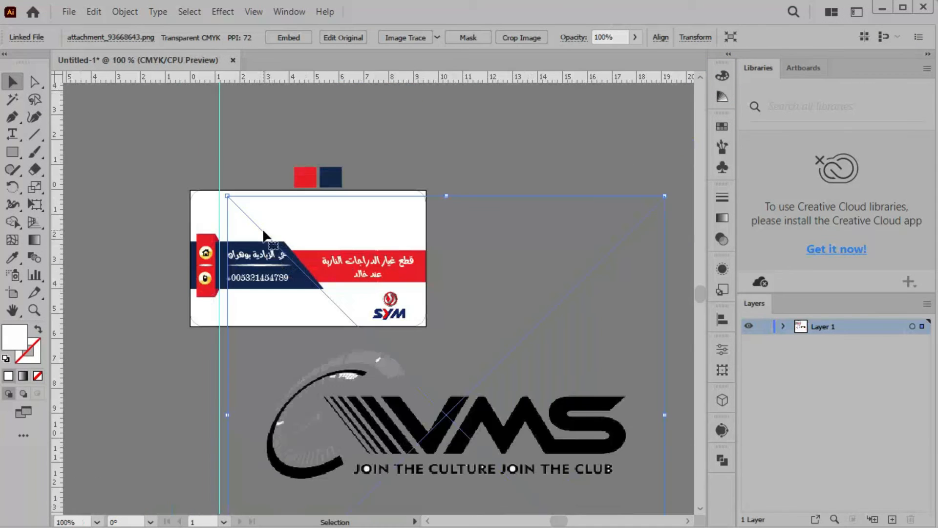
Scale the VMS logo down and set it in the lower white strip left of SYM
left_click_drag(227, 197, 446, 415)
left_click_drag(525, 477, 338, 286)
left_click_drag(375, 324, 318, 294)
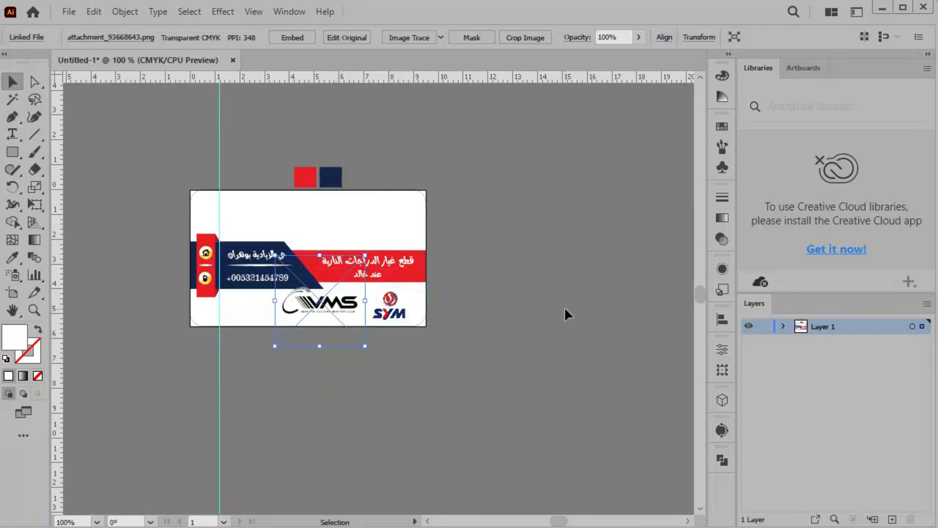
key("ctrl+0")
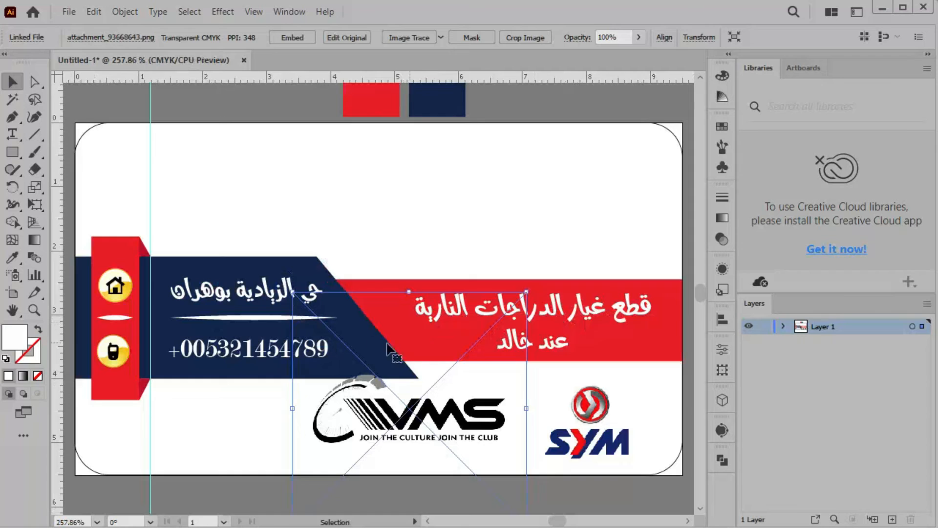
left_click_drag(292, 292, 347, 346)
left_click_drag(456, 452, 391, 442)
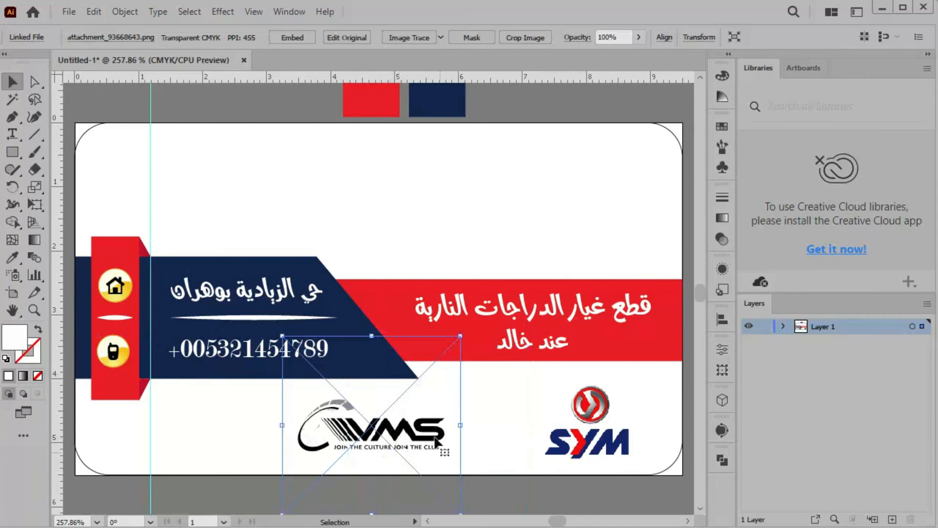
left_click(503, 426)
left_click(572, 447)
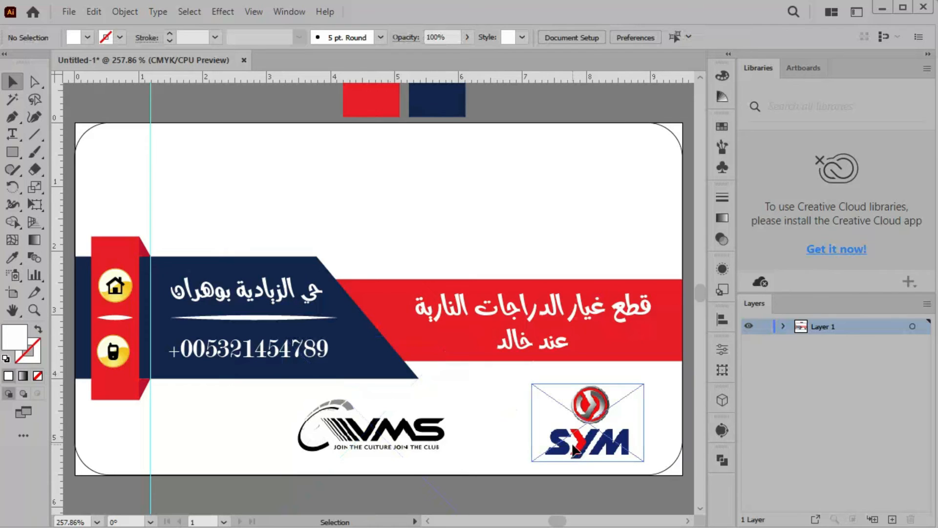
left_click(574, 448)
left_click(586, 187)
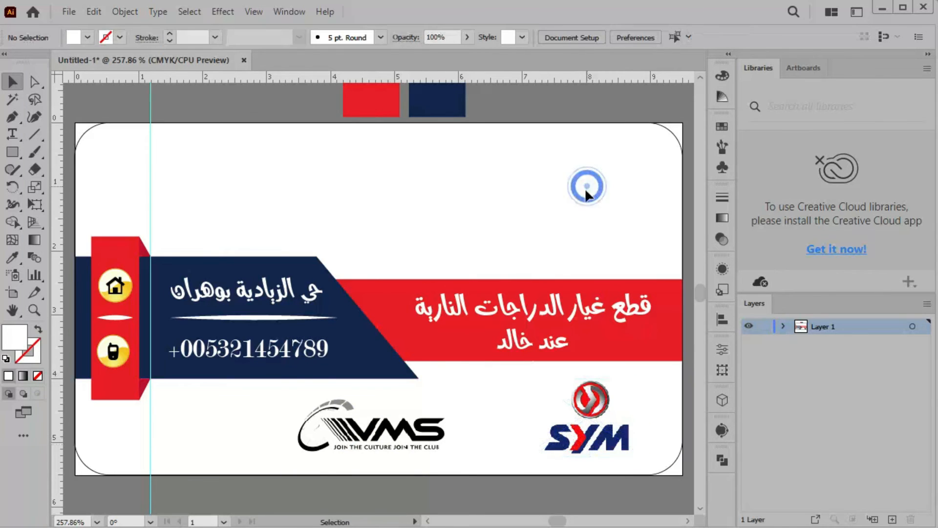
left_click(395, 439)
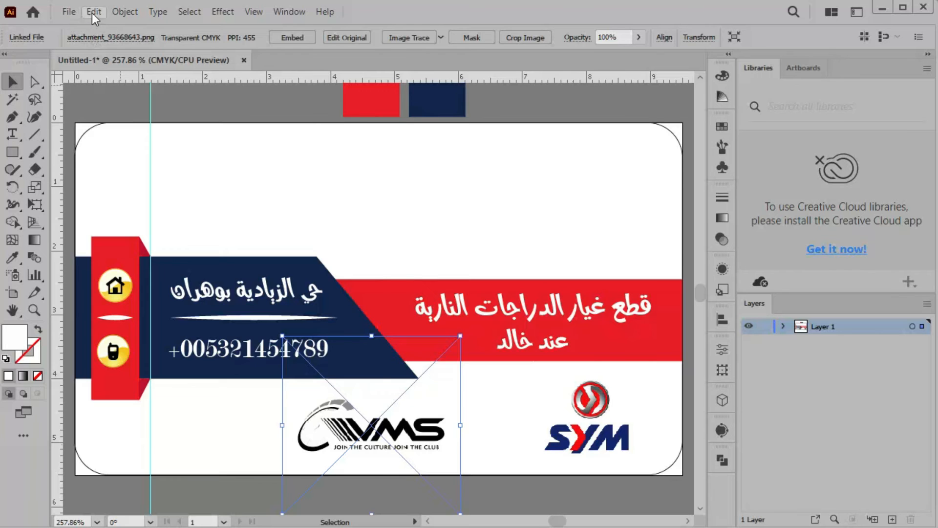
left_click(69, 11)
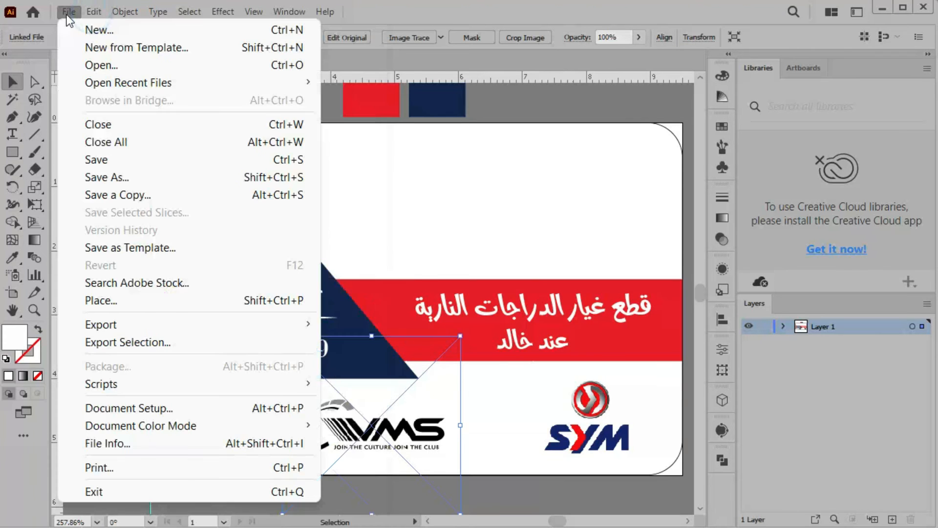
Place the KEEWAY logo PNG on the artboard and scale it down
left_click(235, 303)
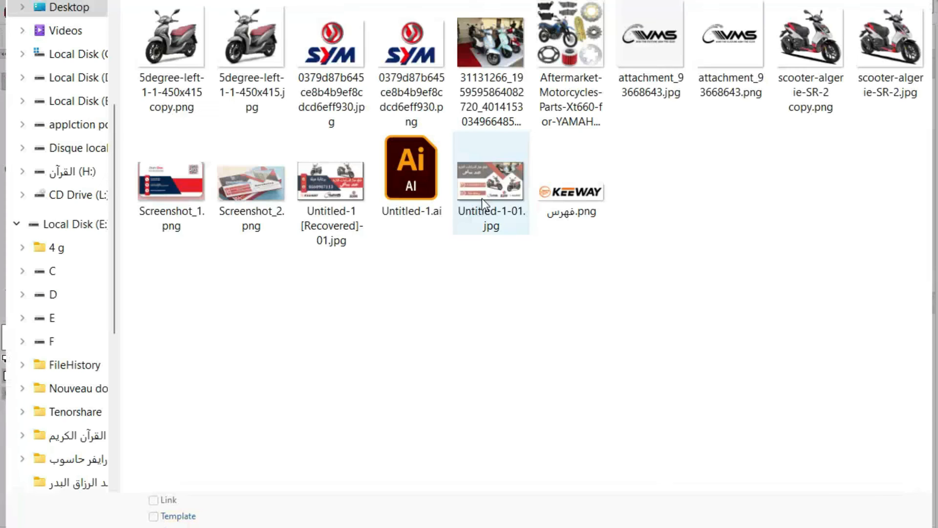
double_click(577, 219)
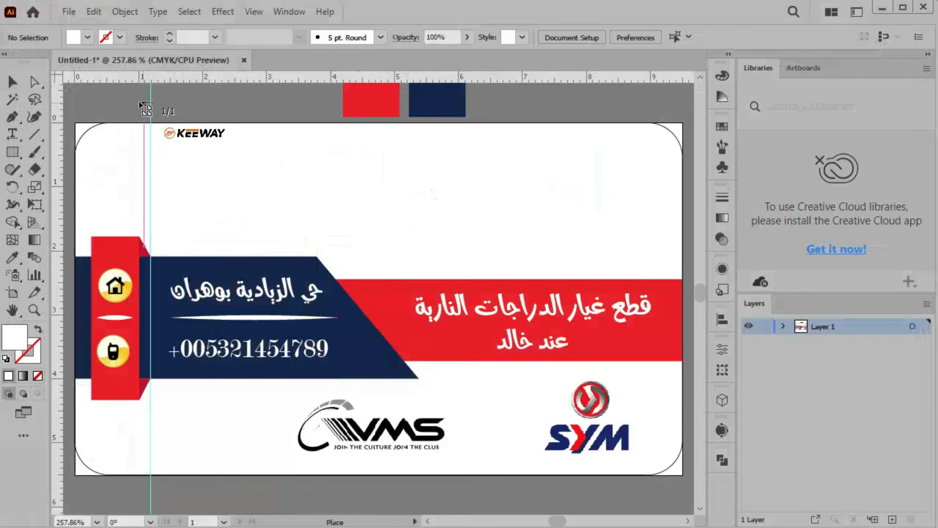
left_click(135, 101)
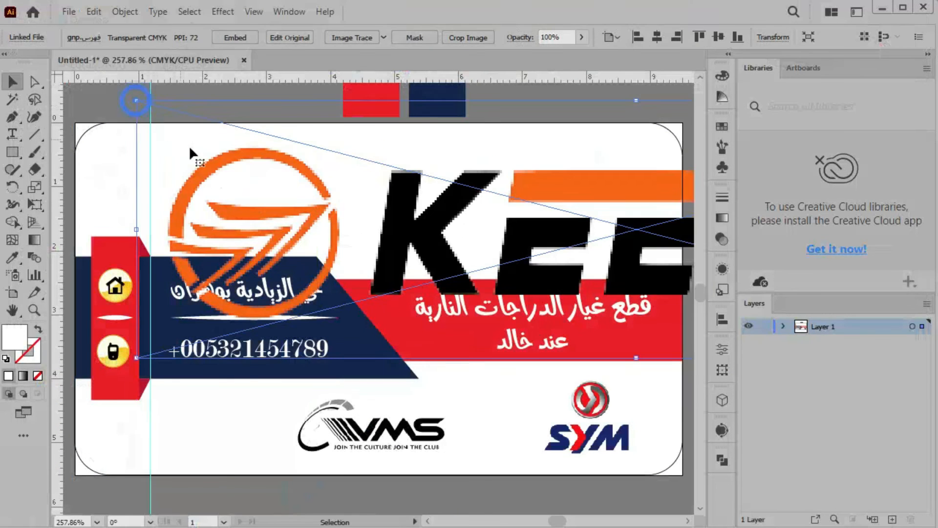
left_click_drag(136, 102, 681, 242)
left_click_drag(683, 293, 290, 371)
left_click_drag(535, 372, 487, 391)
Move KEEWAY to the lower-left and shift VMS right so all three logos line up
left_click_drag(414, 413, 228, 432)
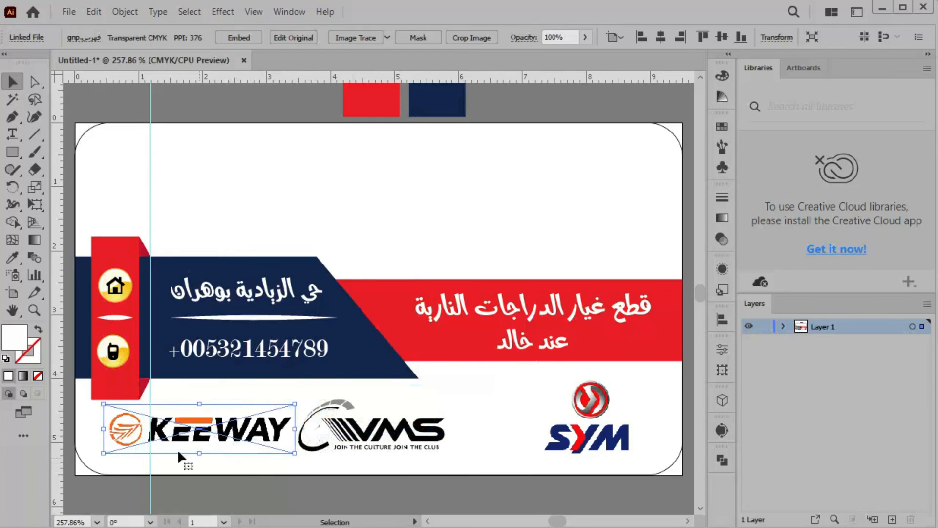
left_click_drag(103, 404, 146, 415)
left_click_drag(226, 445, 198, 442)
left_click_drag(360, 439, 435, 452)
left_click_drag(228, 434, 253, 438)
left_click(450, 224)
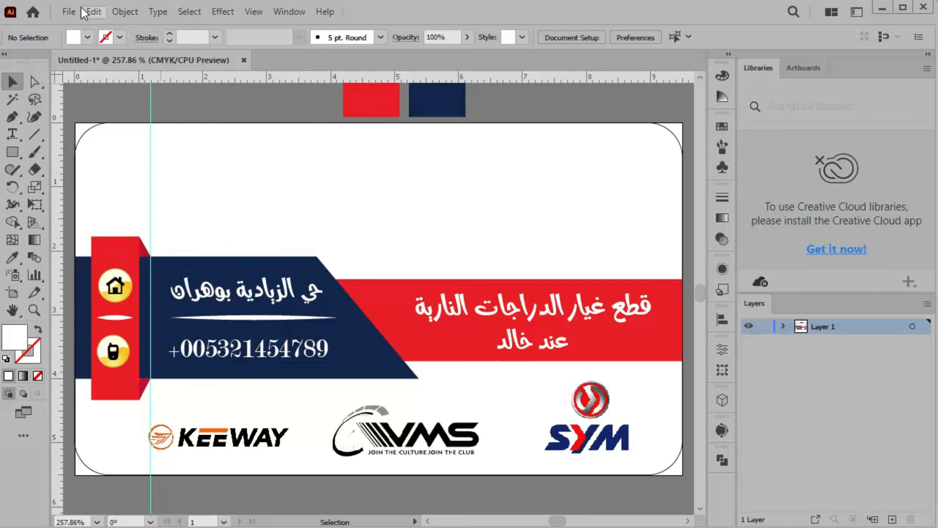
left_click(69, 12)
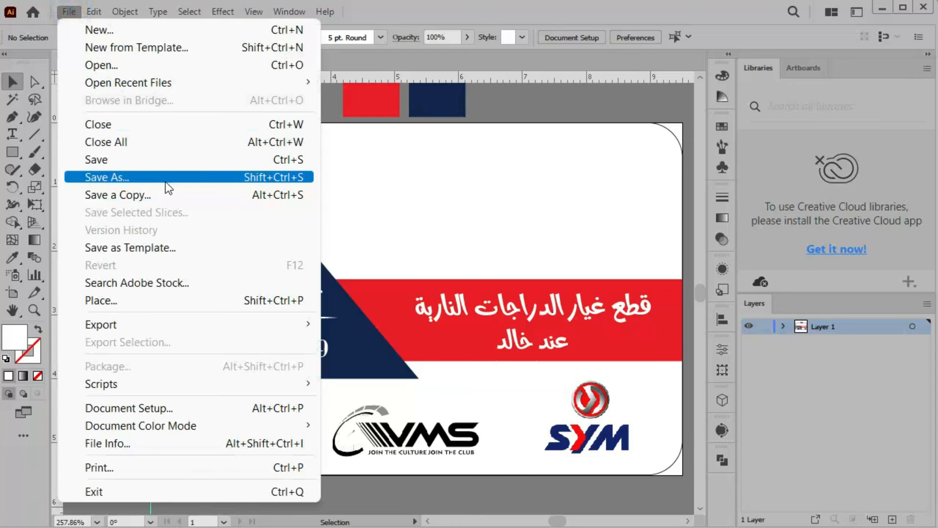
Place the transparent copy of the grey scooter photo onto the artboard
left_click(171, 300)
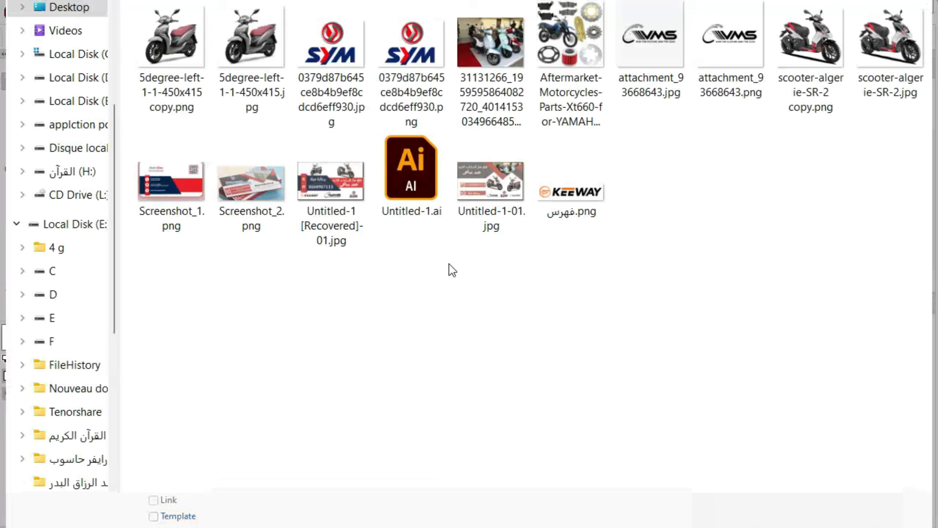
left_click(250, 46)
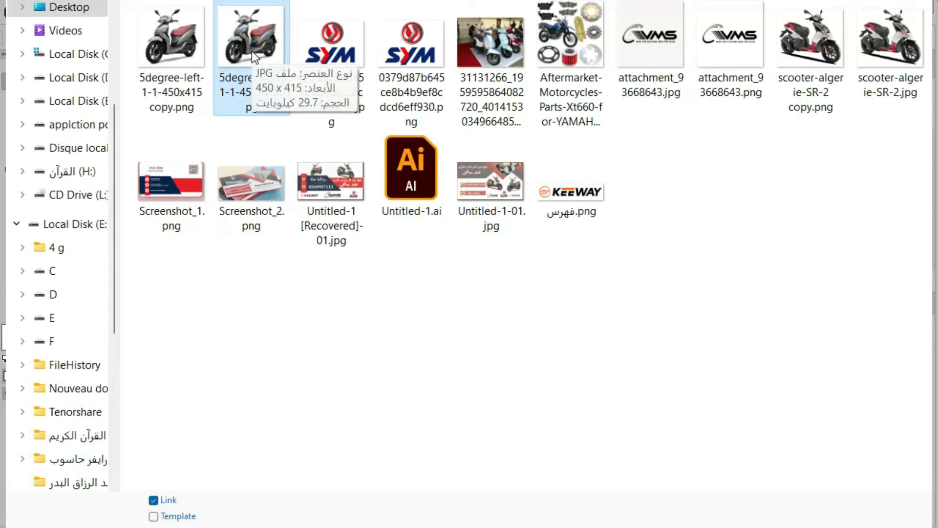
left_click(185, 38)
double_click(186, 37)
left_click(160, 112)
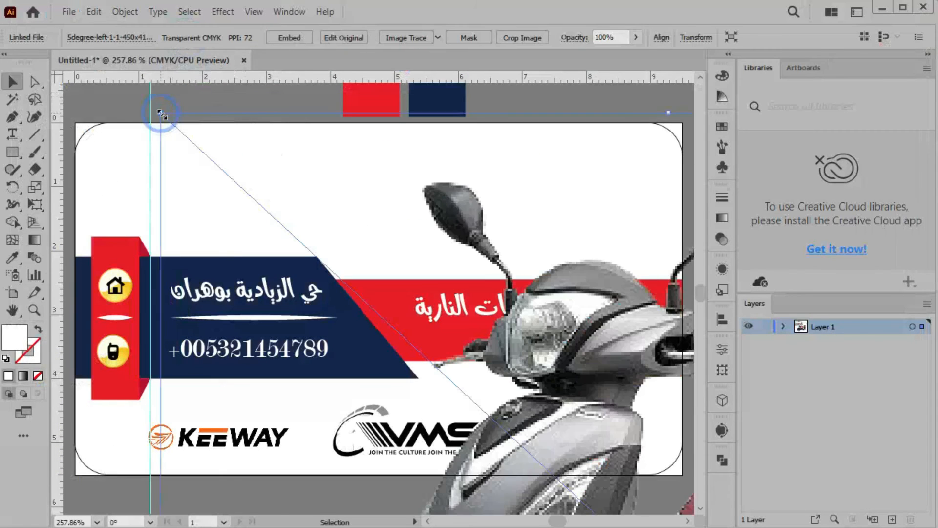
key("ctrl+1")
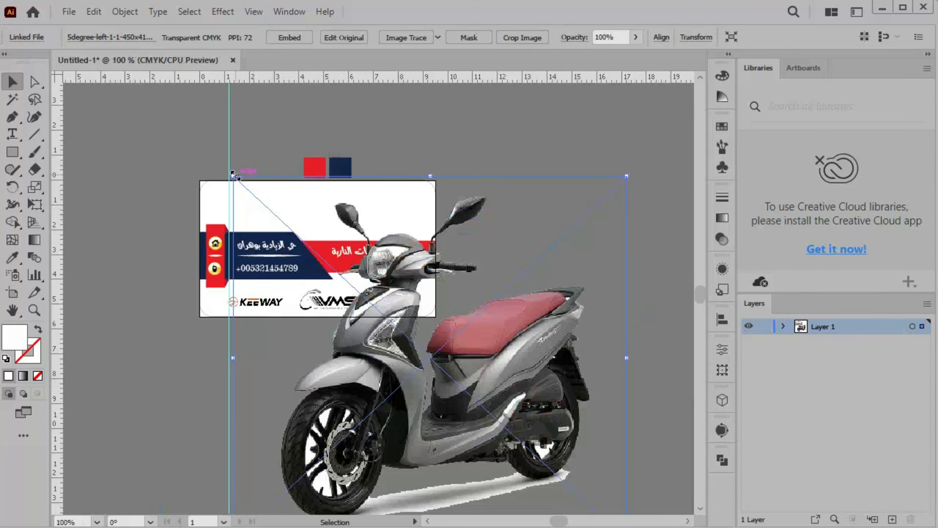
Shrink the scooter photo and move it to the card's upper-left
left_click_drag(233, 174, 434, 363)
left_click_drag(467, 394, 273, 184)
left_click_drag(245, 154, 359, 260)
left_click_drag(390, 309, 302, 220)
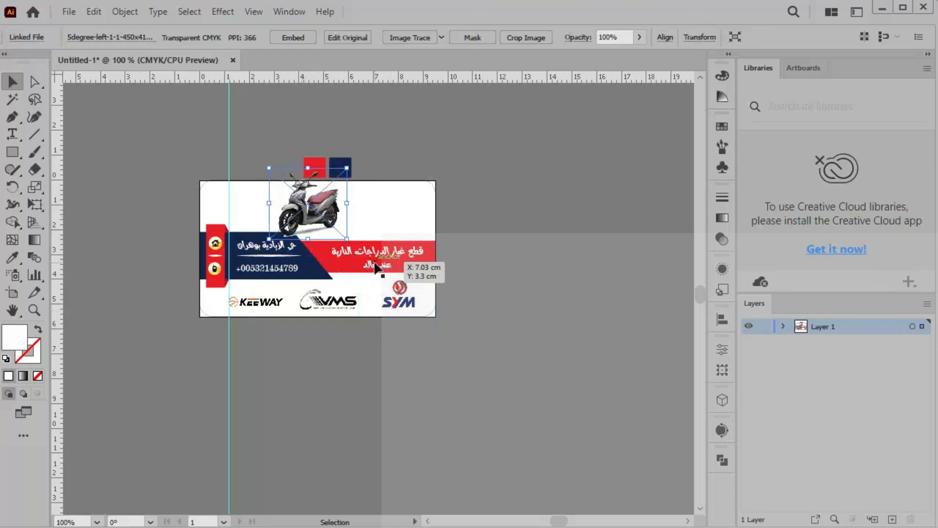
key("ctrl+0")
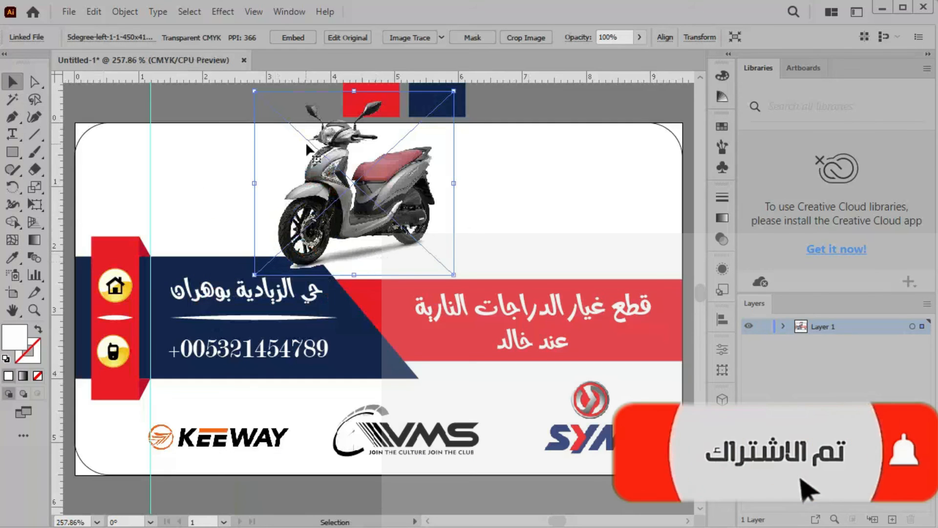
left_click_drag(254, 91, 282, 116)
left_click_drag(379, 202, 314, 176)
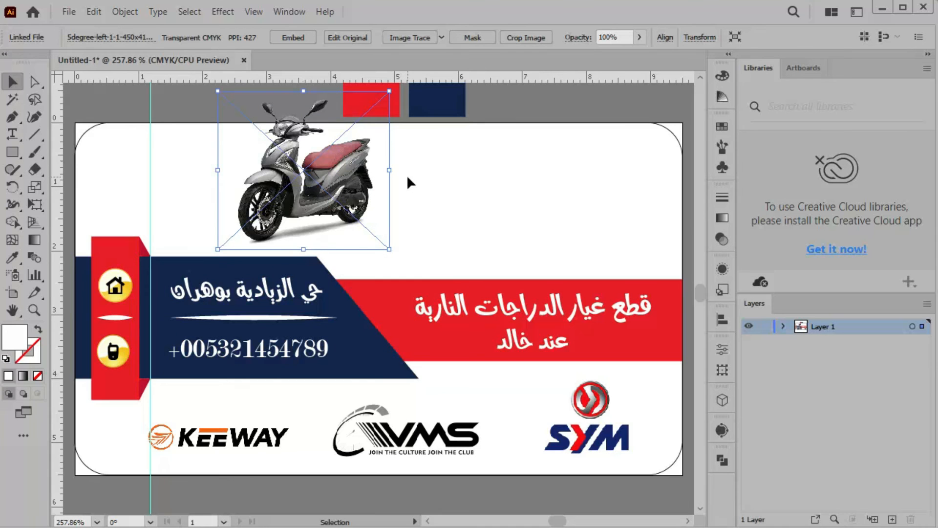
Fine-tune the scooter's size and position with arrow-key nudges, just above the navy band
key("Down")
key("Down")
key("Down")
key("Down")
key("Down")
key("Down")
key("Down")
key("Down")
key("Down")
key("Down")
key("Down")
key("Down")
key("Down")
key("Down")
key("Down")
key("Down")
key("Down")
key("Down")
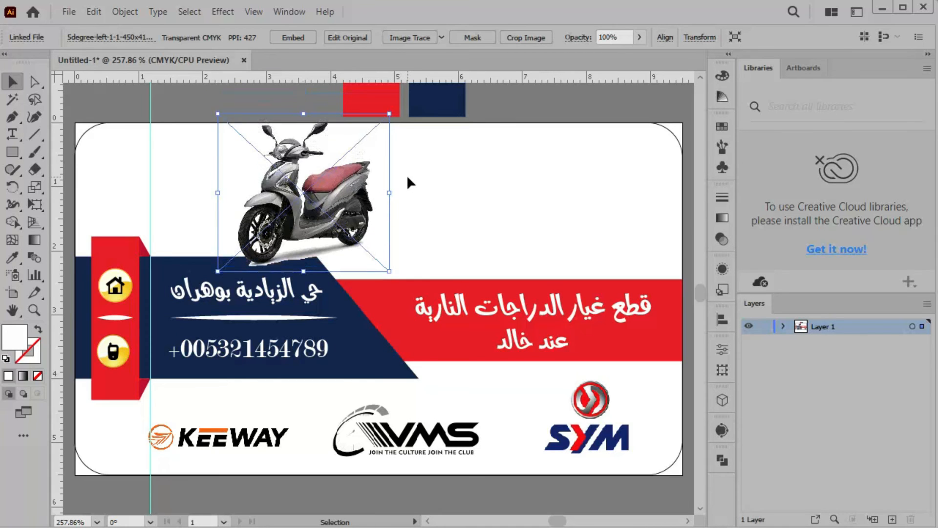
key("Left")
key("Left")
key("Left")
key("Left")
key("Left")
key("Left")
key("Left")
key("Left")
key("Left")
key("Left")
key("Left")
key("Left")
key("Left")
key("Left")
key("Left")
key("Left")
key("Left")
key("Left")
key("Left")
key("Left")
key("Down")
key("Down")
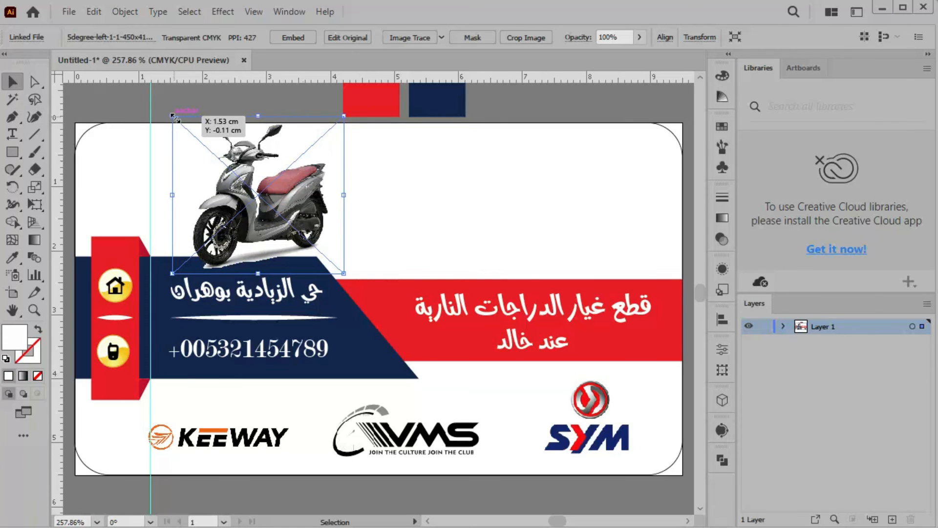
left_click_drag(172, 117, 189, 132)
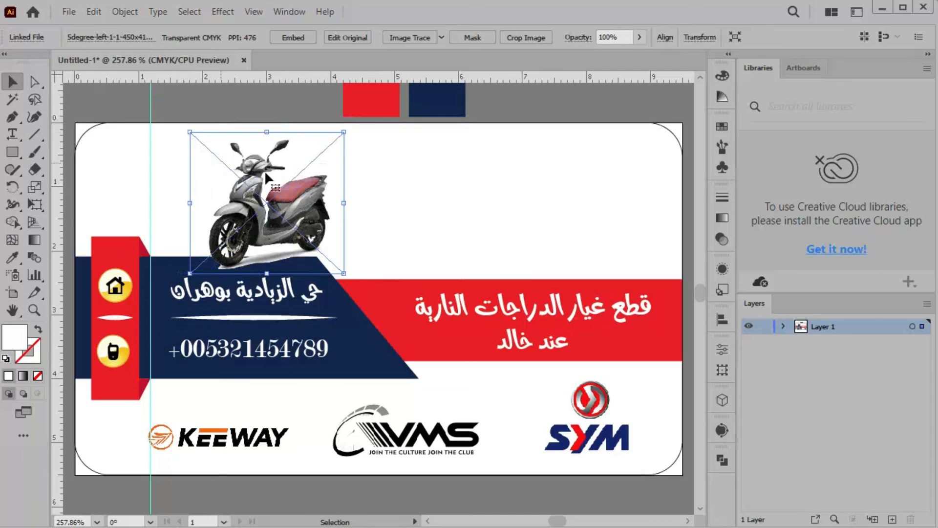
key("Left")
key("Up")
key("Up")
key("Up")
key("Up")
key("Up")
key("Up")
key("Up")
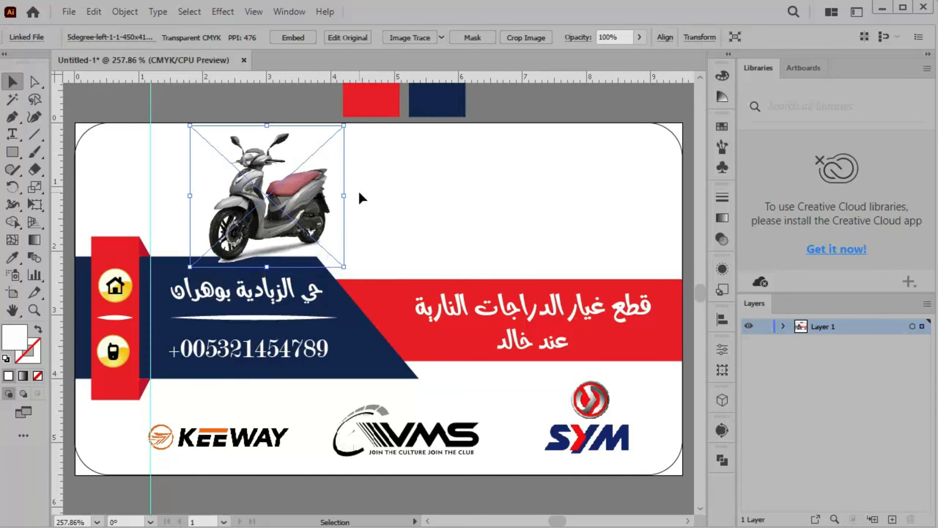
key("Left")
key("Left")
key("Left")
key("Left")
key("Left")
key("Down")
key("Down")
left_click(364, 191)
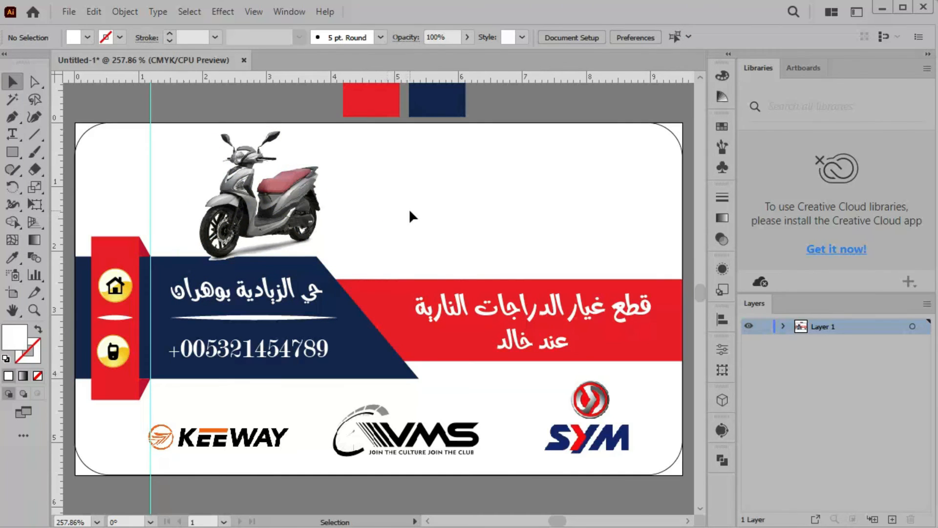
Place the red-and-white scooter photo onto the card
left_click(72, 11)
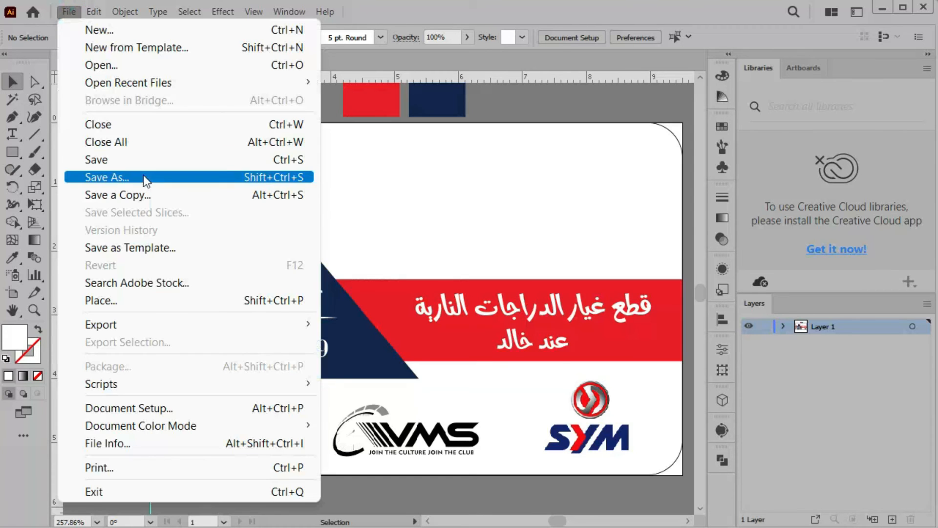
mouse_move(192, 326)
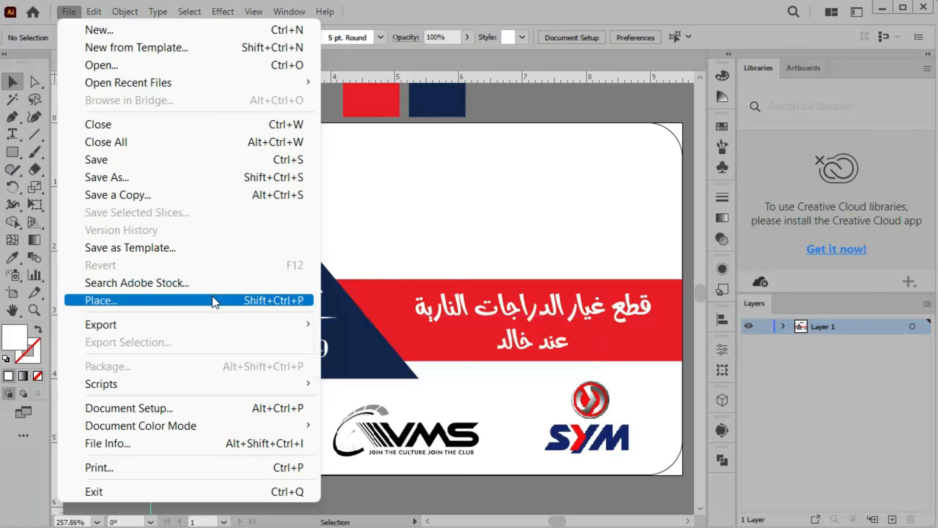
key("Escape")
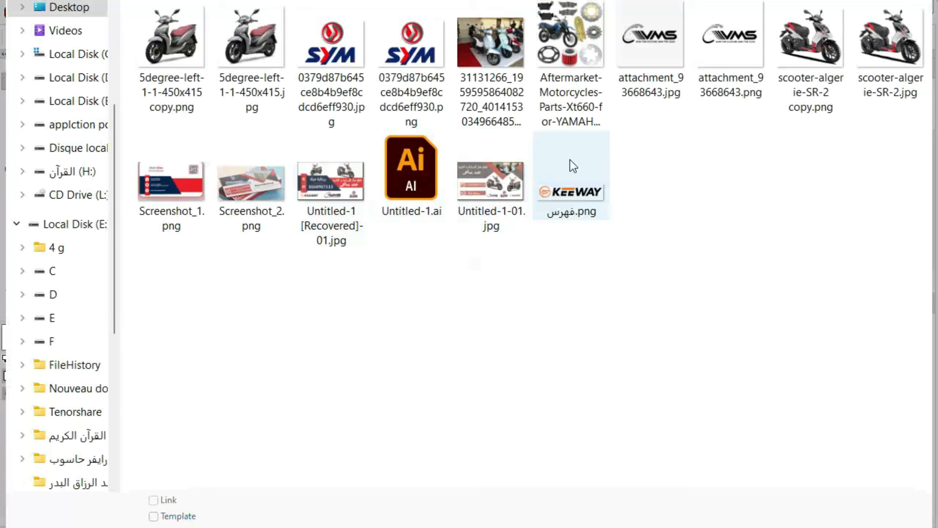
double_click(825, 48)
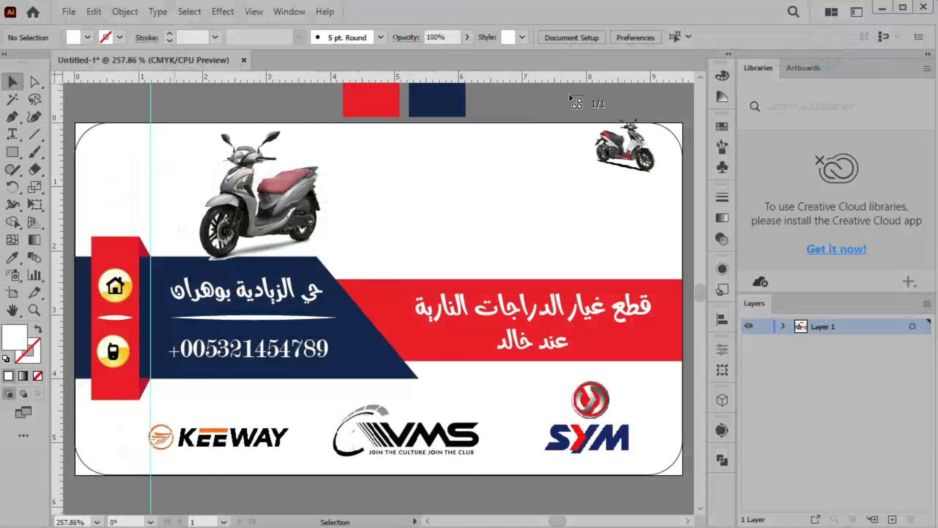
left_click(343, 117)
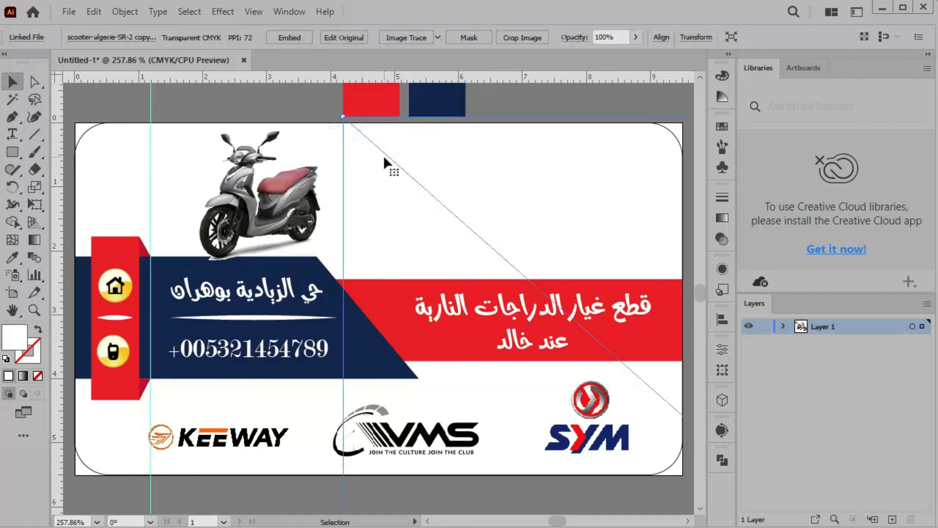
Shrink the second scooter photo and position it on the right above the red band
scroll(384, 158, "down", 4)
left_click_drag(374, 146, 586, 386)
left_click_drag(621, 415, 415, 178)
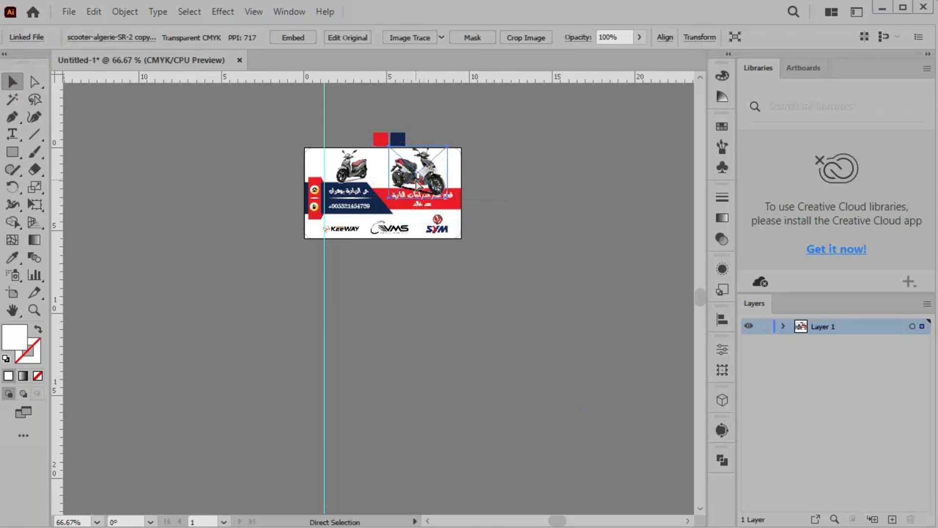
key("ctrl+0")
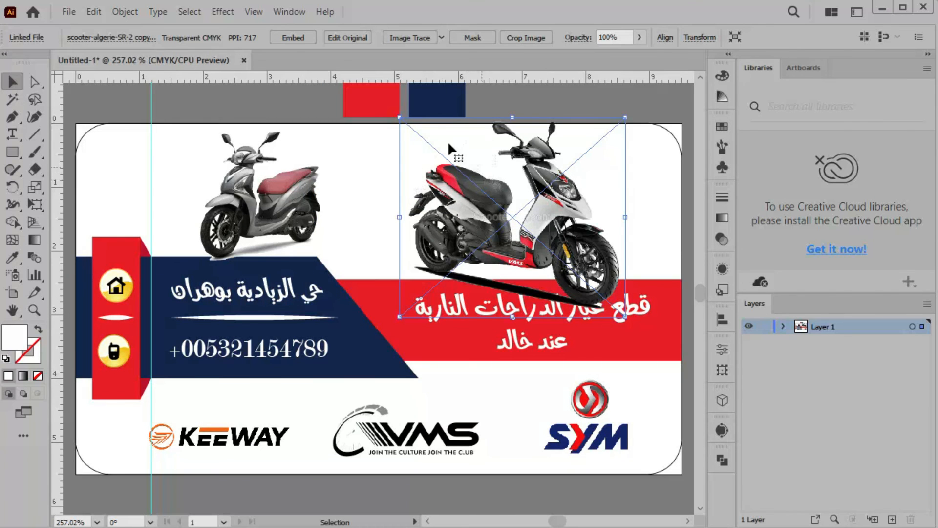
left_click_drag(399, 118, 448, 171)
left_click_drag(512, 229, 523, 200)
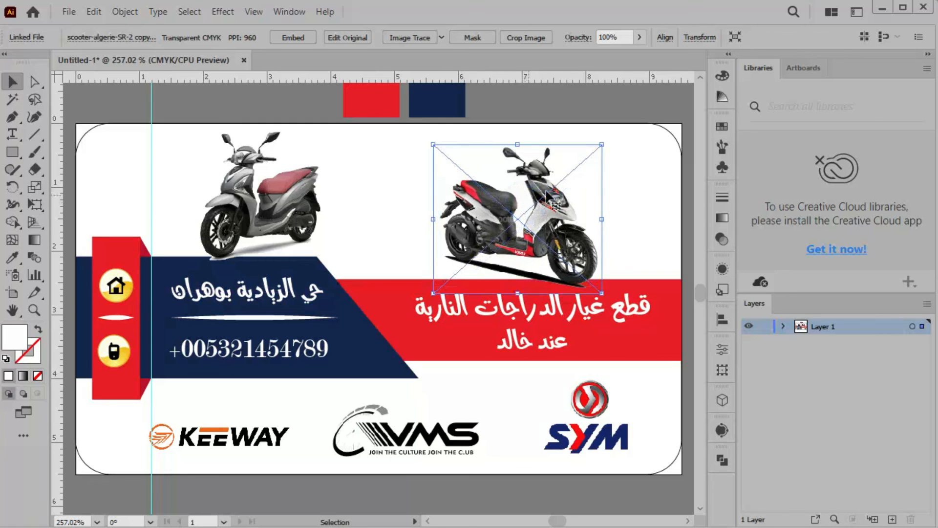
left_click(630, 168)
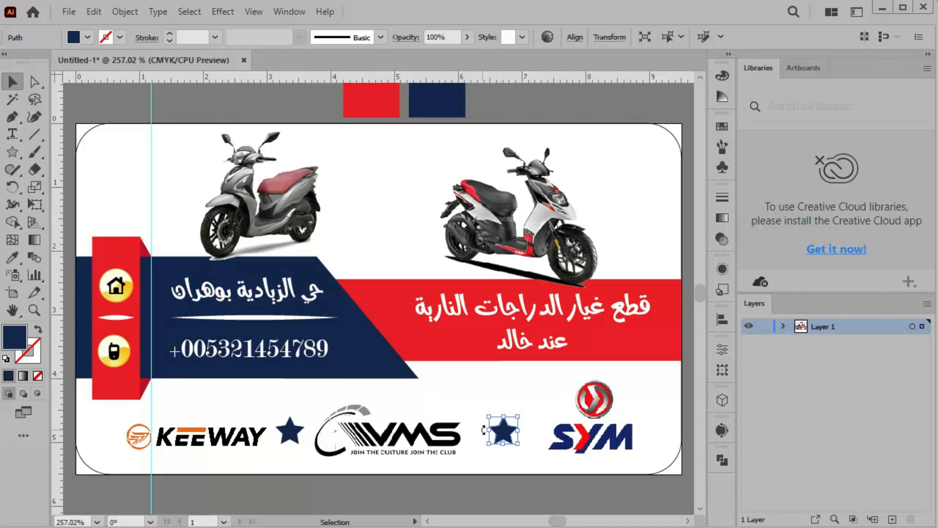
Nudge VMS and SYM right and KEEWAY left to space the logos evenly around the stars
left_click(520, 395)
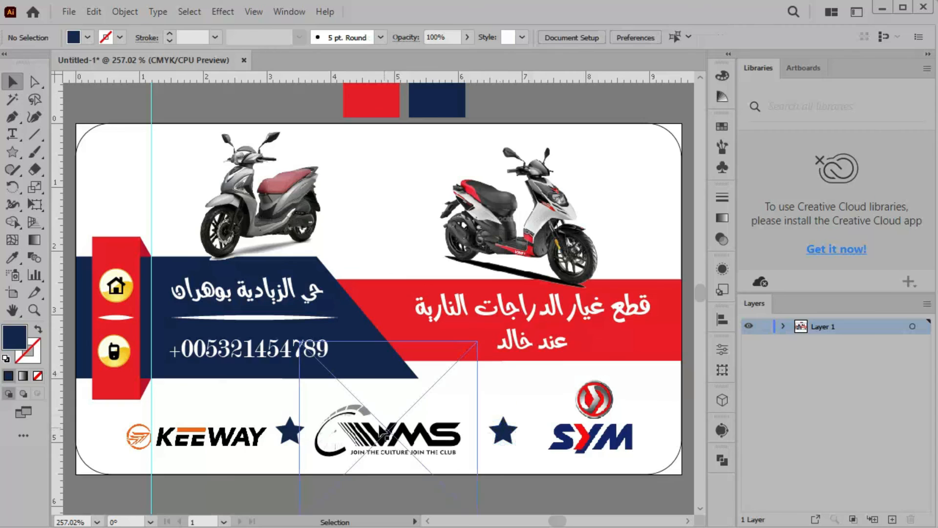
left_click(307, 435)
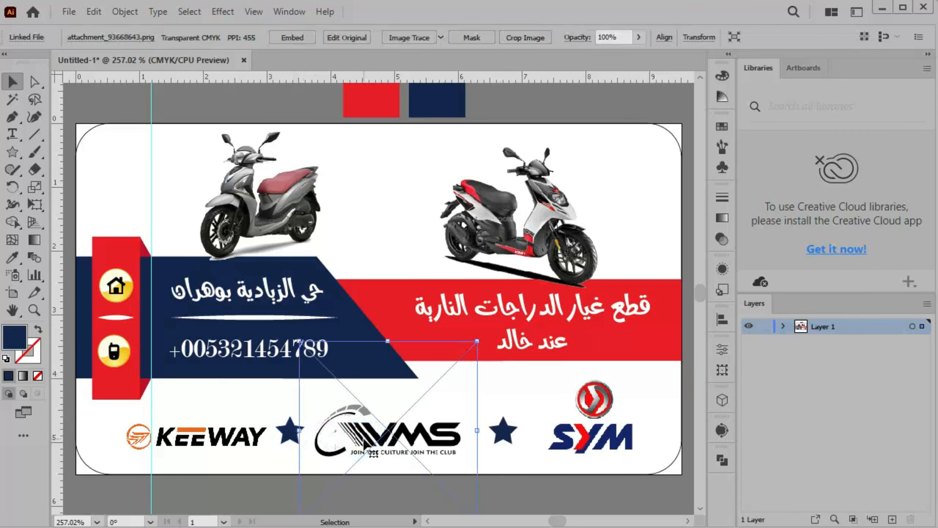
key("Right")
key("Right")
key("Right")
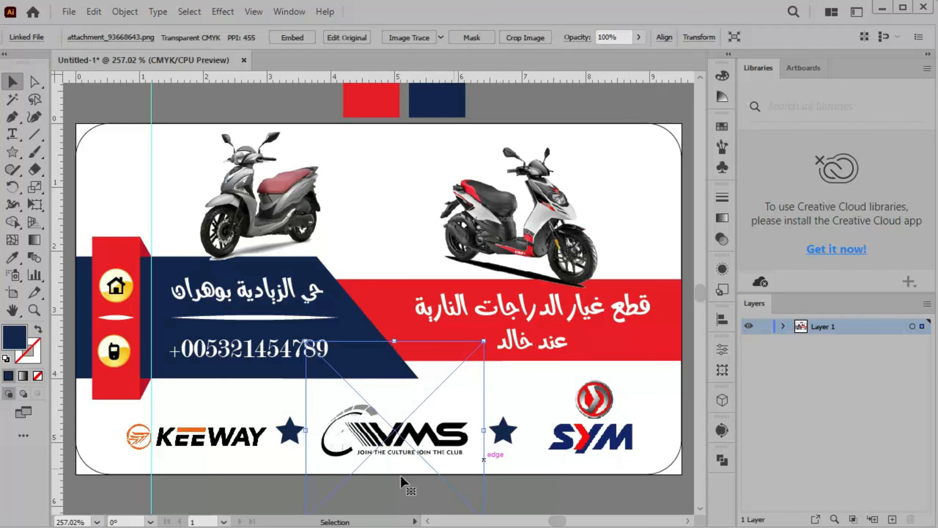
left_click(229, 446)
key("Left")
key("Left")
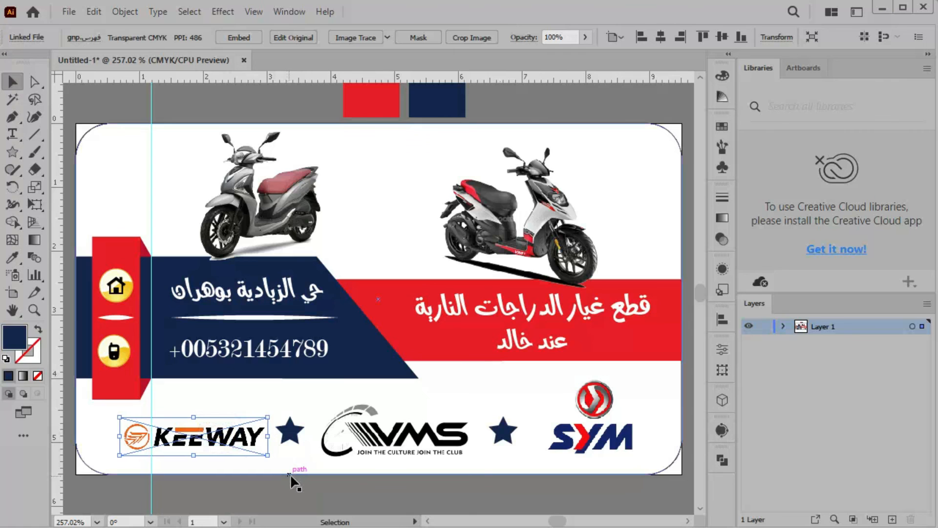
left_click(572, 440)
key("Right")
key("Right")
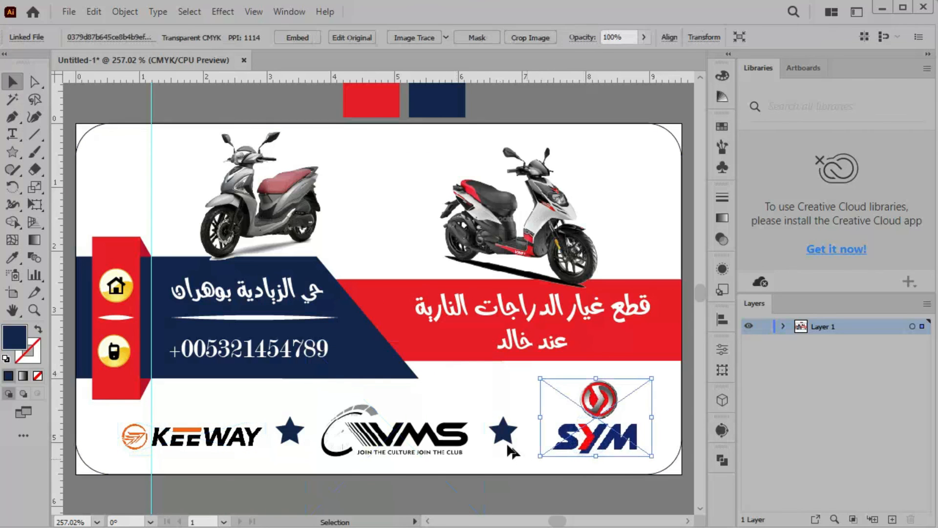
left_click(290, 430)
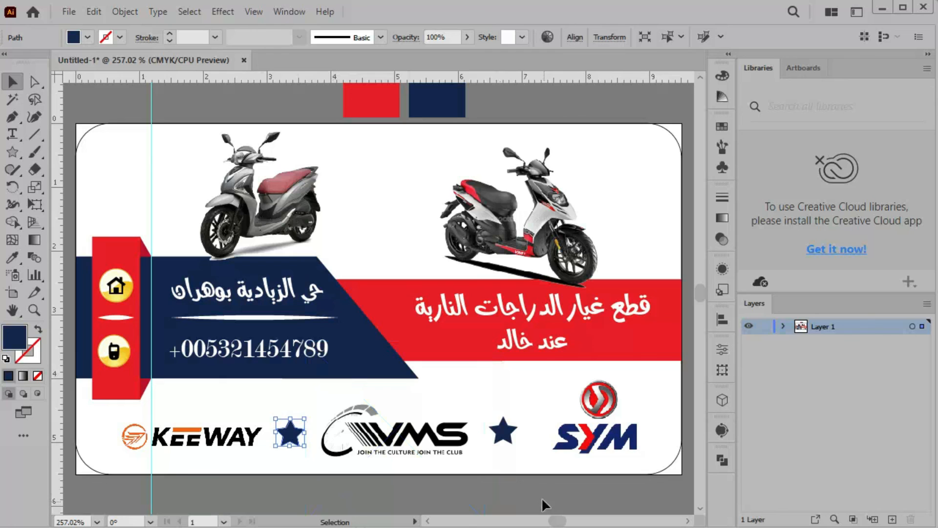
left_click(502, 432)
left_click(521, 486)
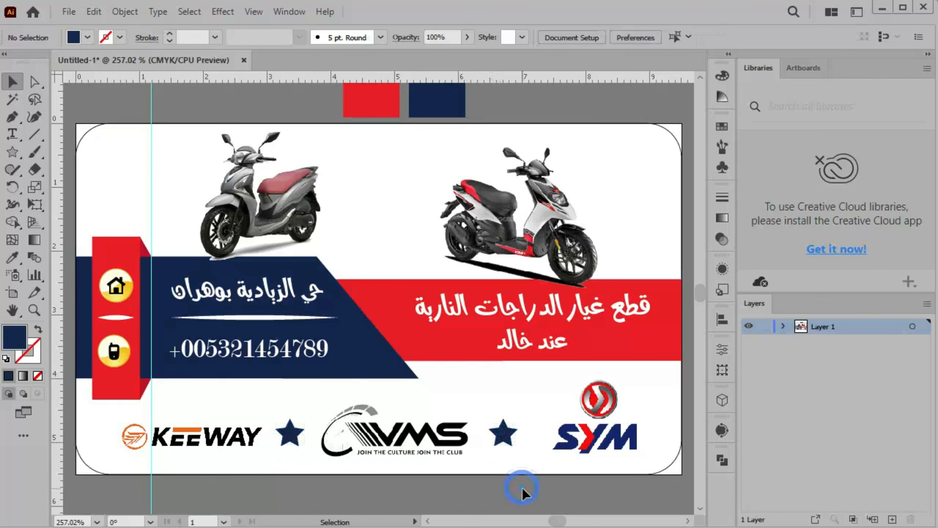
Enlarge the right scooter photo up and left toward the card's top
left_click(513, 244)
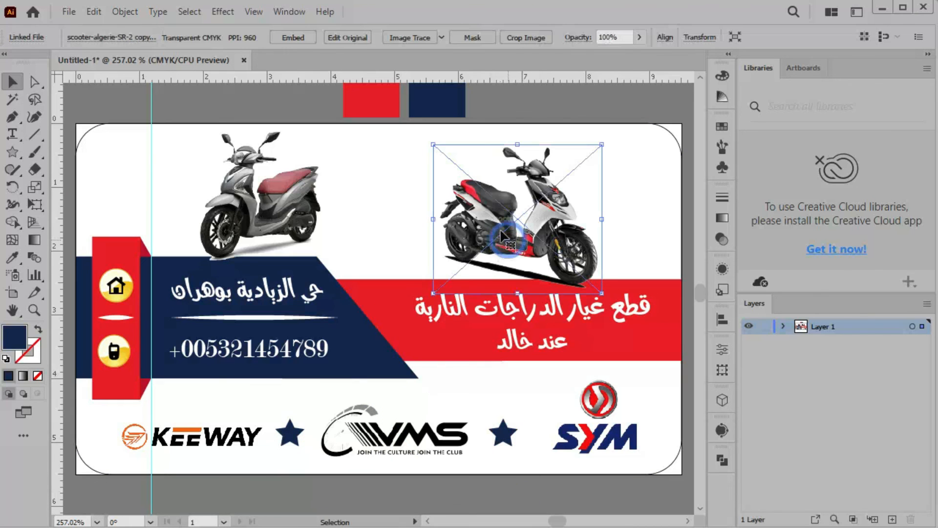
left_click_drag(435, 146, 414, 131)
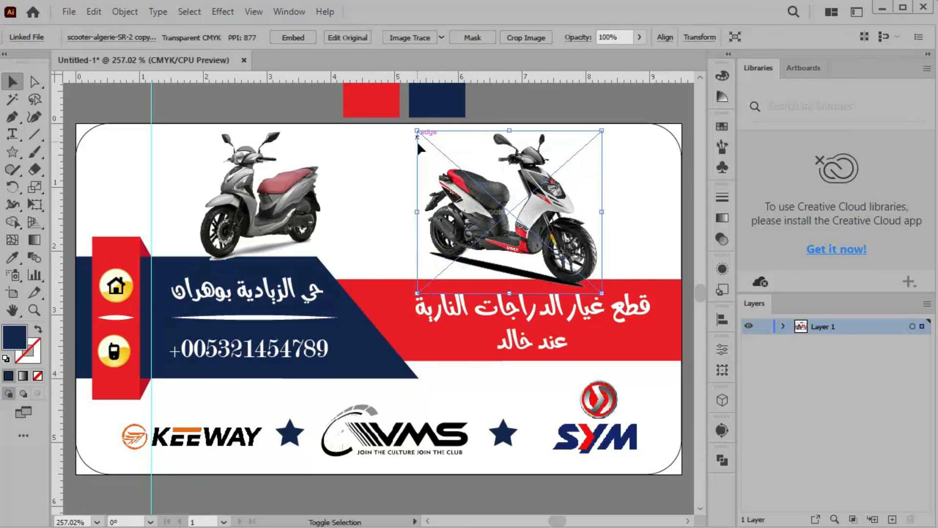
left_click(587, 98)
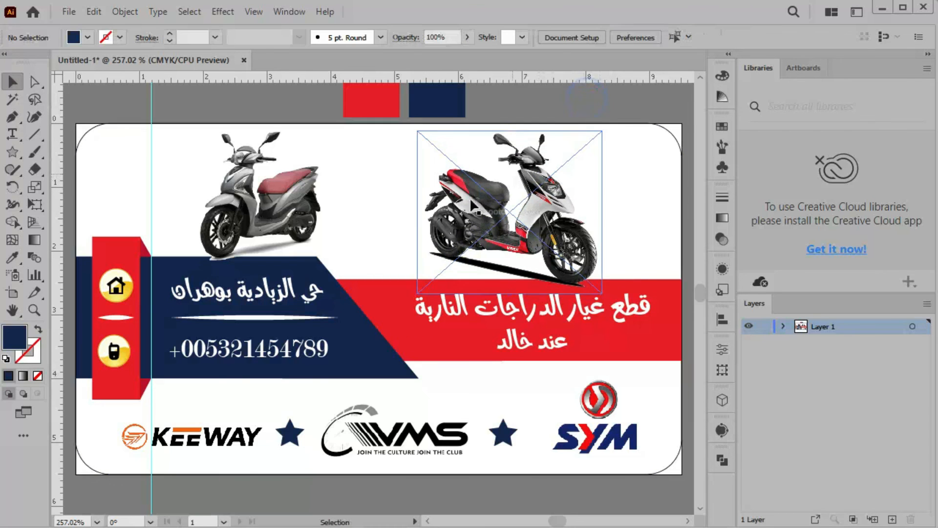
Draw a small star near the top-right corner and apply a Gaussian Blur to it
left_click(636, 178)
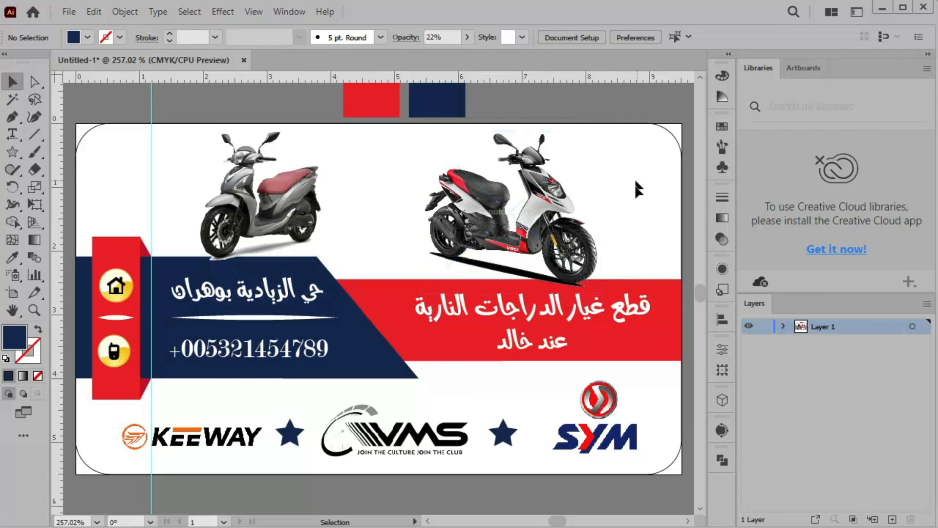
left_click(13, 155)
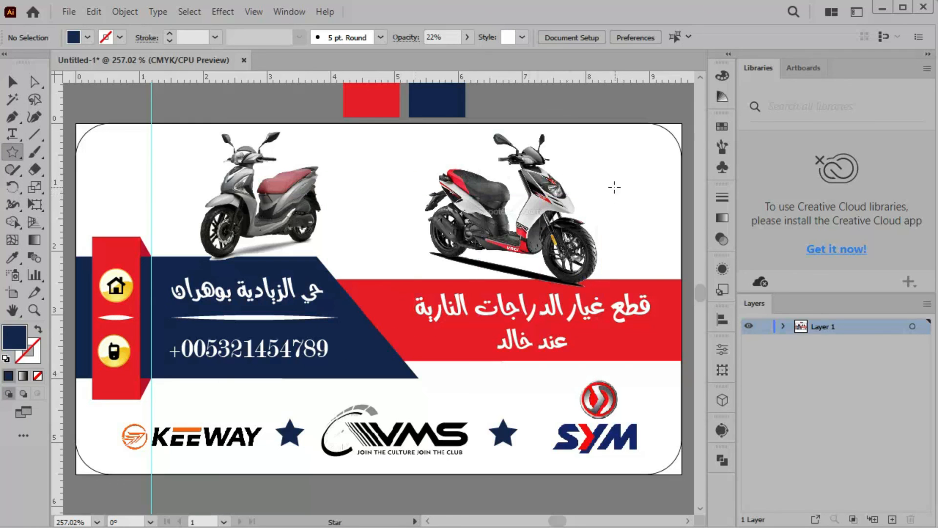
left_click_drag(616, 187, 627, 200)
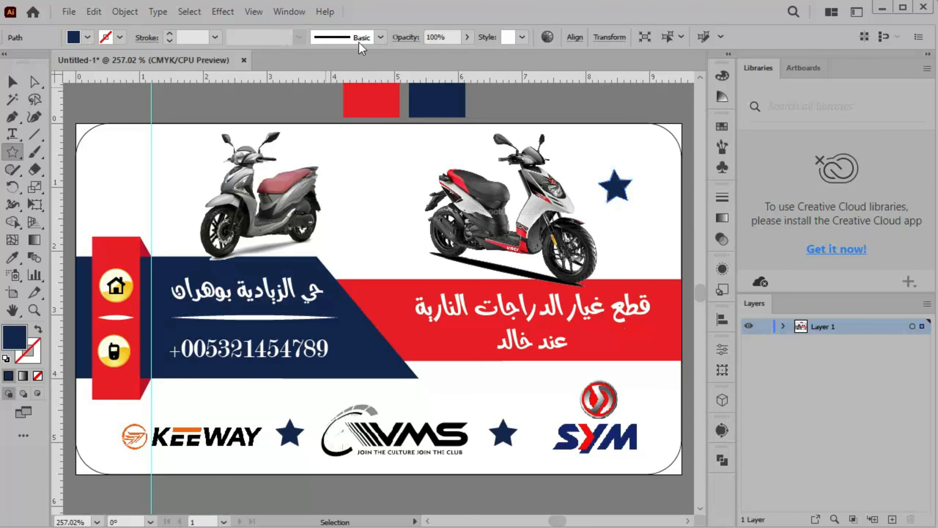
left_click(223, 12)
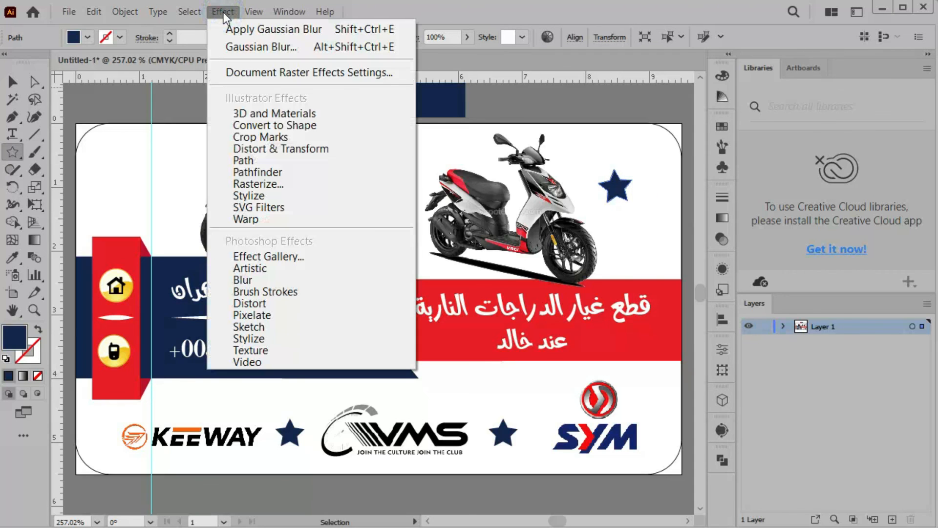
mouse_move(292, 283)
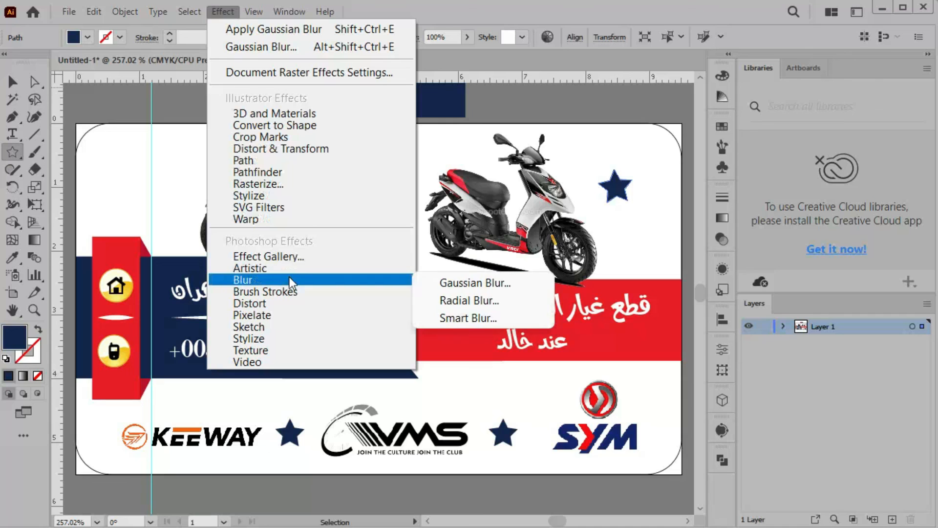
left_click(454, 283)
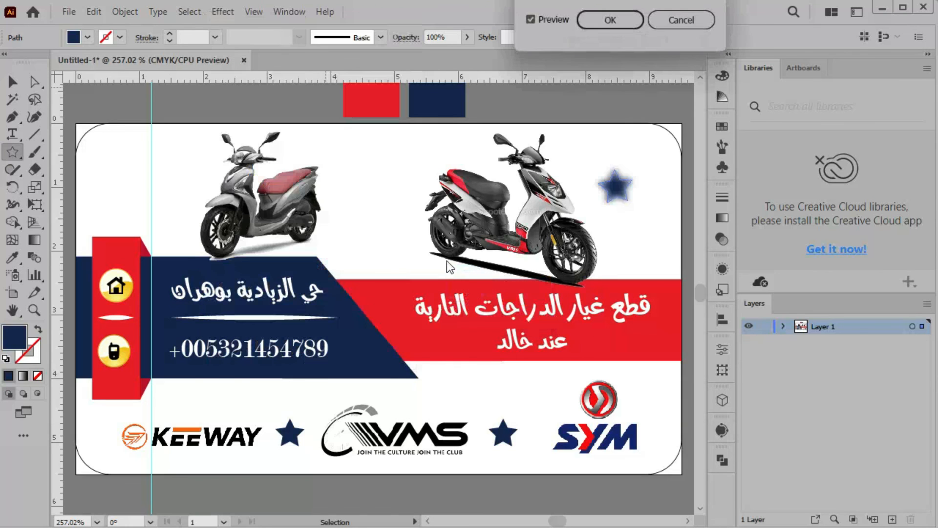
left_click(610, 20)
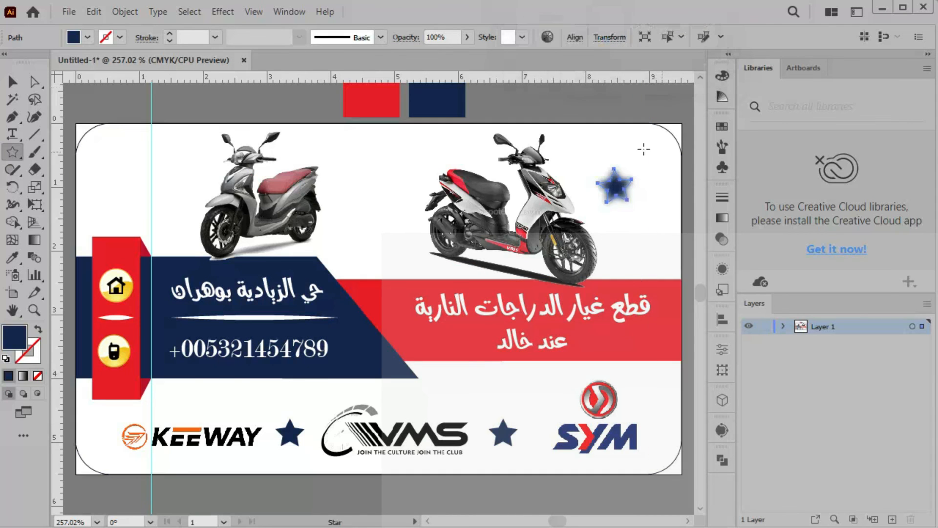
Fade the blurred star to 37% opacity
key("v")
left_click(143, 154)
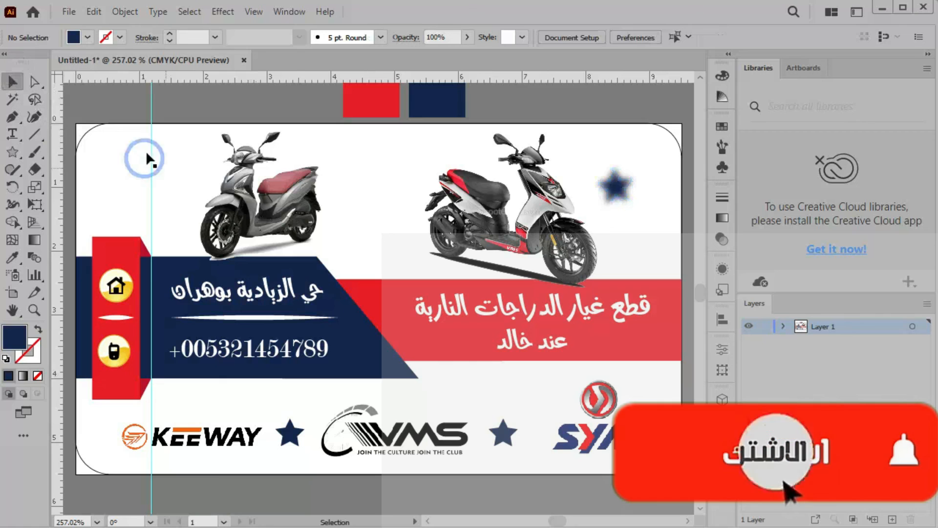
left_click(618, 192)
left_click(464, 37)
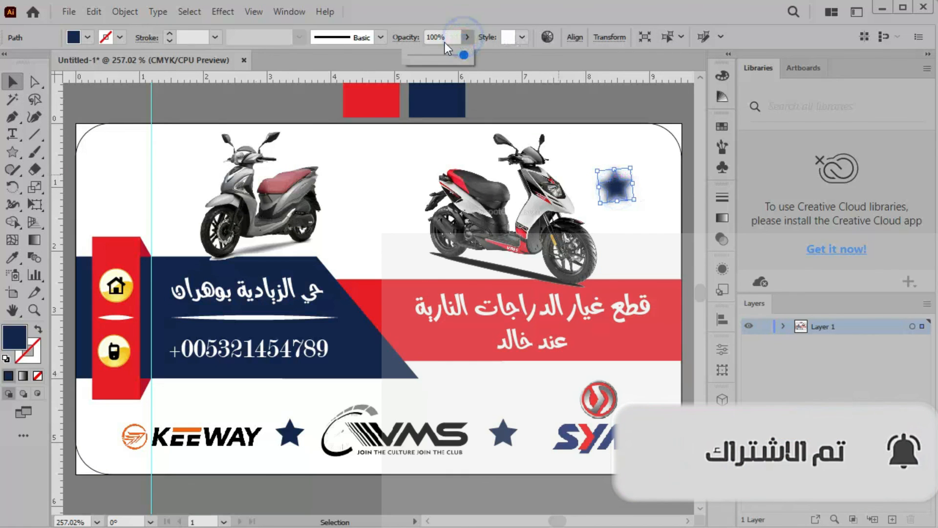
left_click_drag(443, 55, 431, 54)
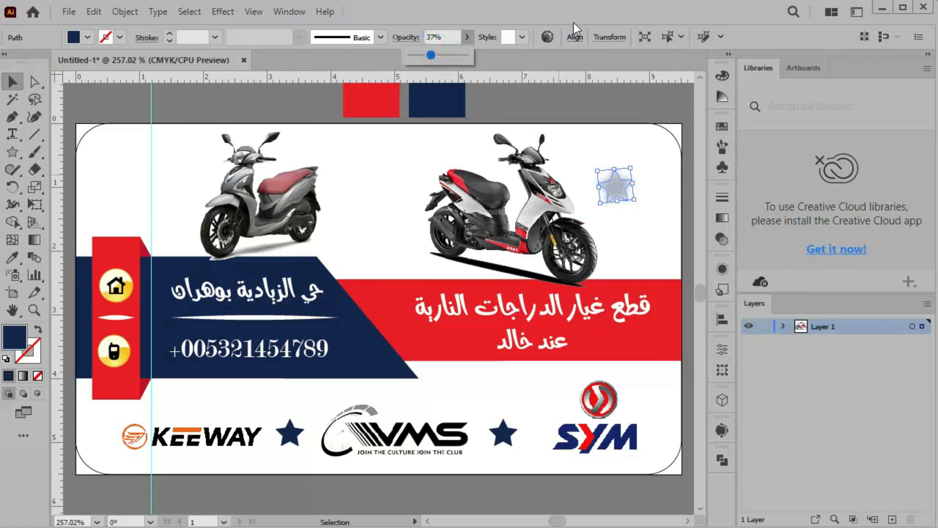
left_click(388, 163)
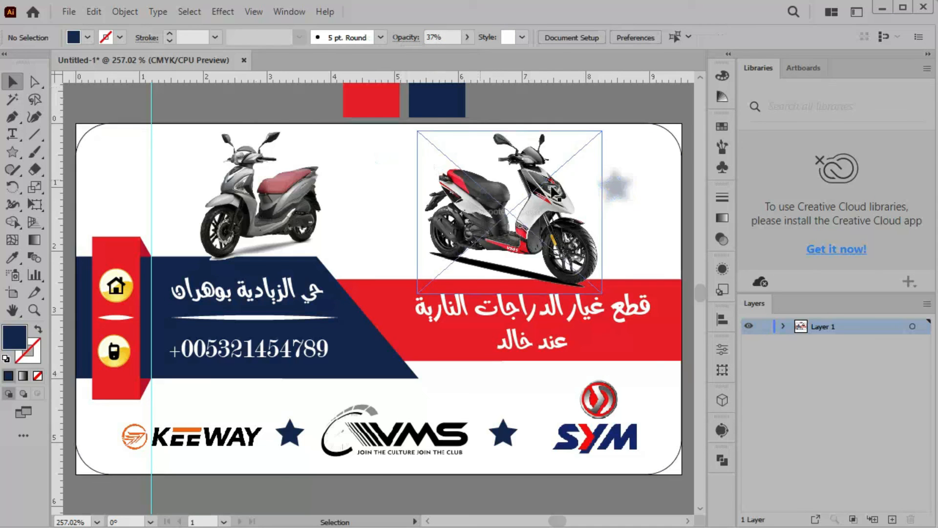
Duplicate the faded star to the card's top-left corner
left_click(613, 188)
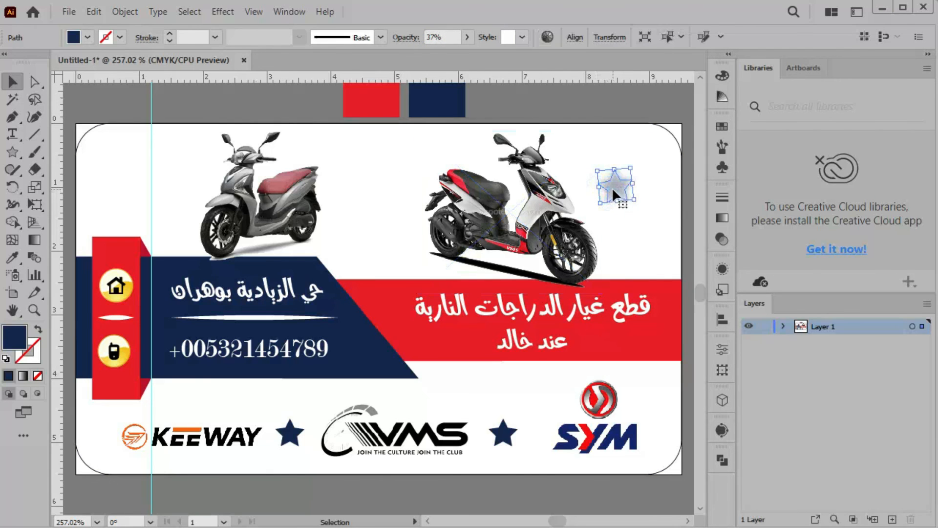
left_click_drag(612, 187, 176, 116)
left_click(151, 201)
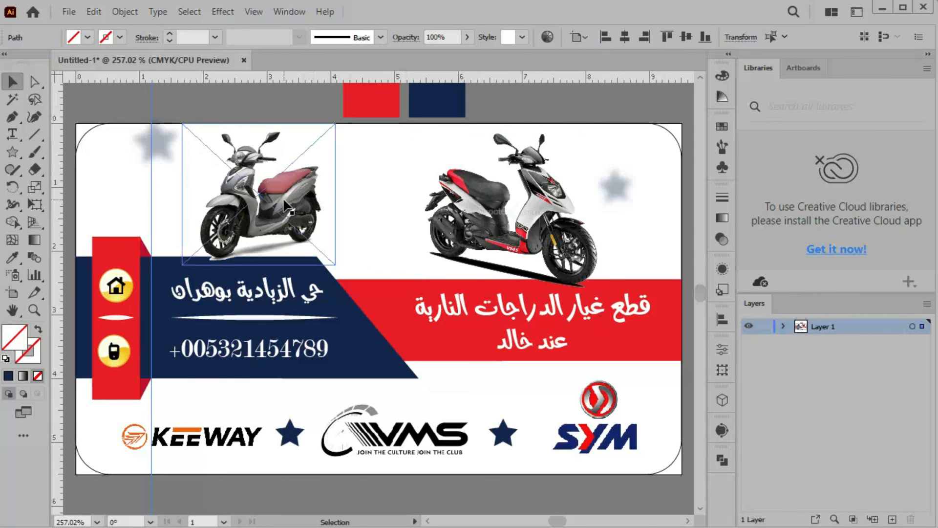
left_click(327, 184)
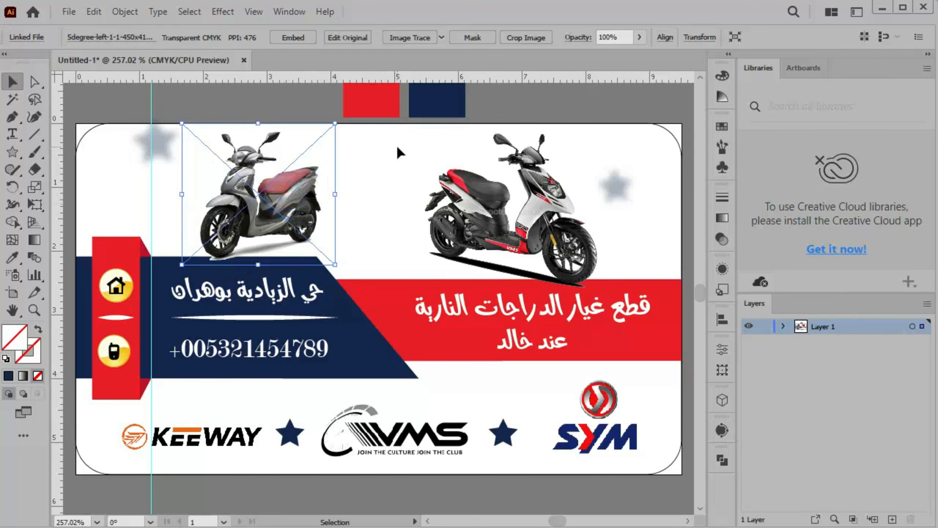
left_click(535, 112)
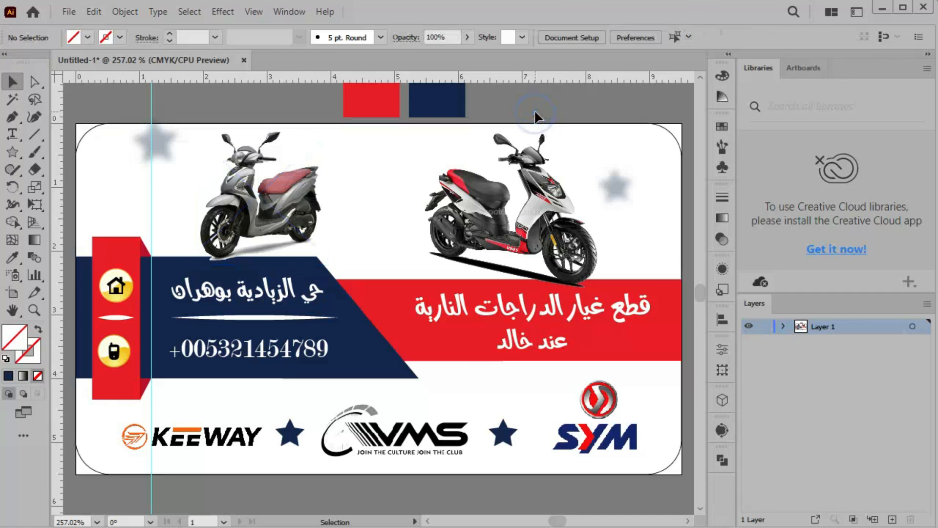
Export the card via Export As as JPEG Untitled-1.jpg with Use Artboards ticked
left_click(63, 13)
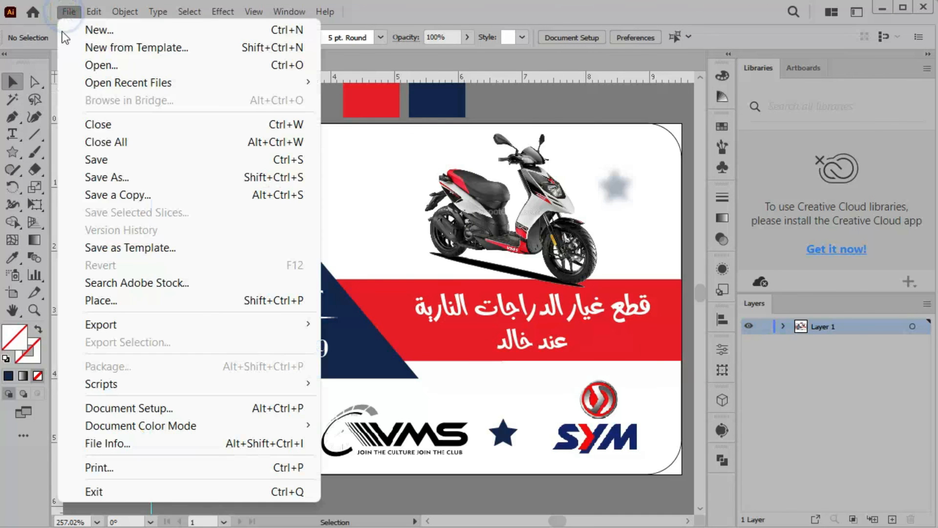
mouse_move(128, 329)
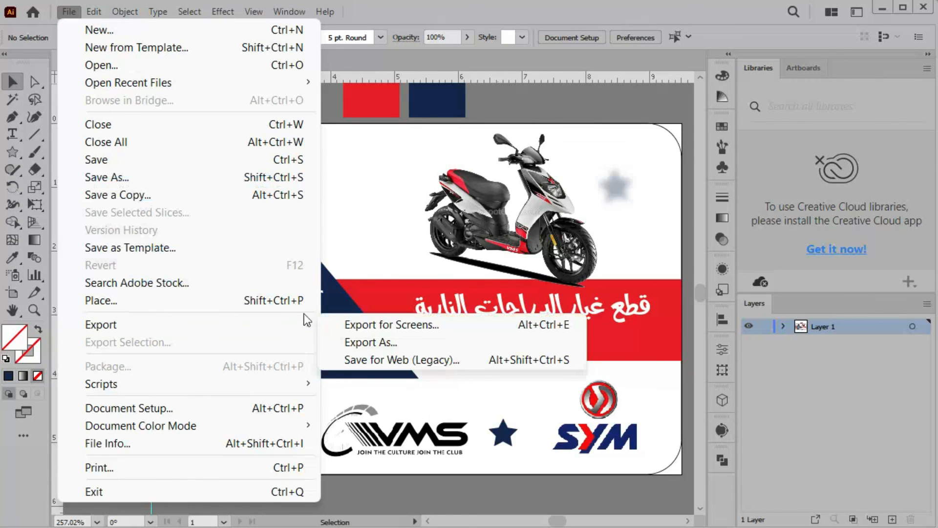
left_click(363, 338)
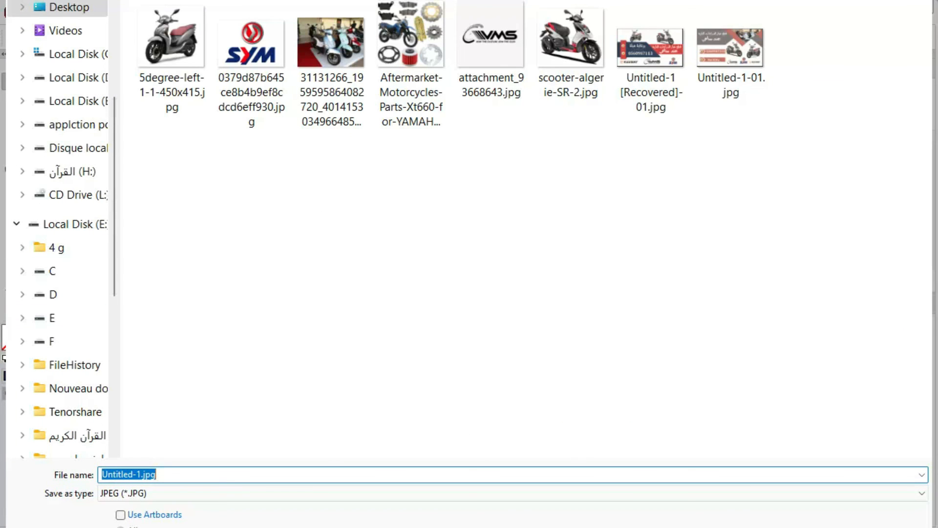
left_click(120, 514)
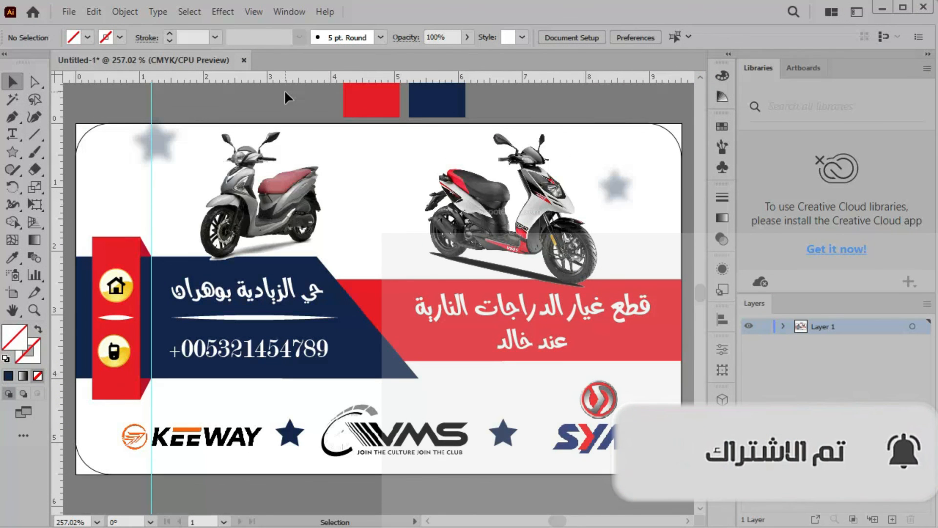
left_click(280, 291)
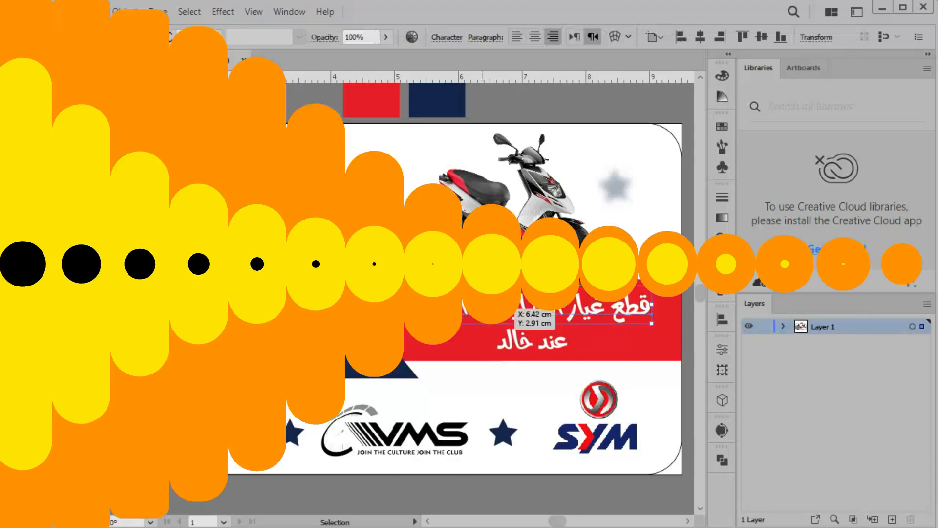